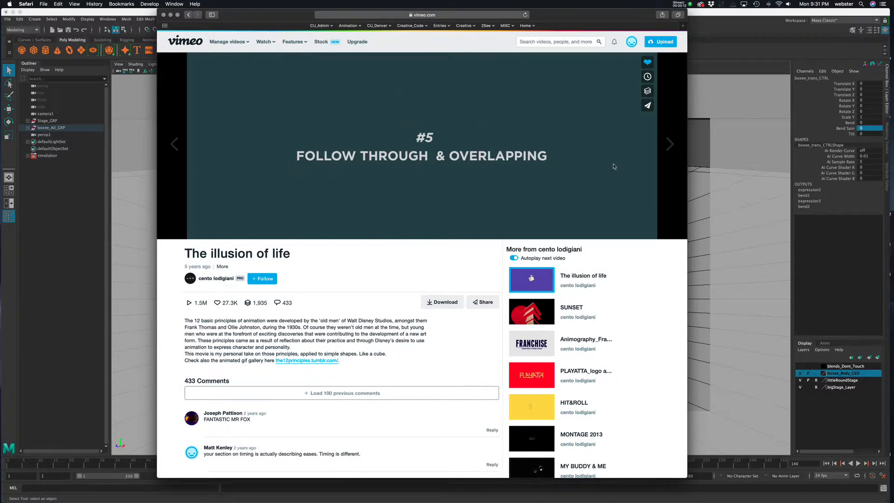
- Watch the Follow Through & Overlapping section of the Vimeo video, pause at Slow In & Slow Out, and return to Maya
key("space")
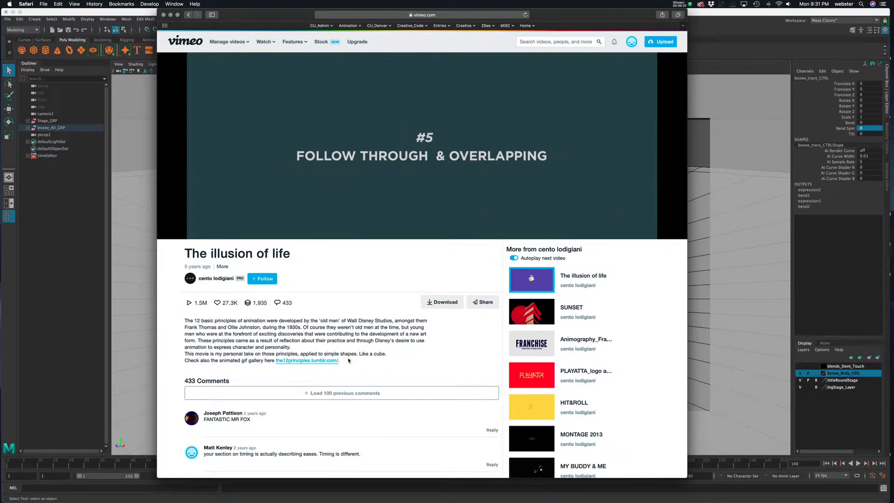
left_click(226, 214)
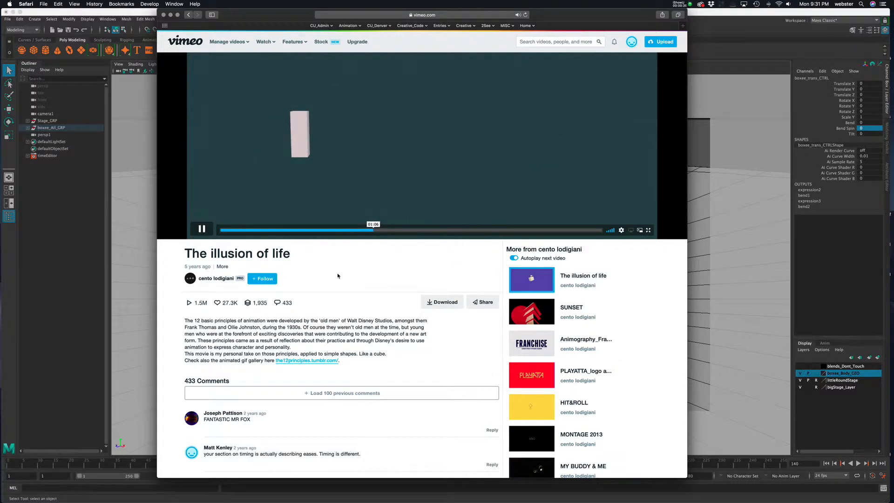
left_click(201, 228)
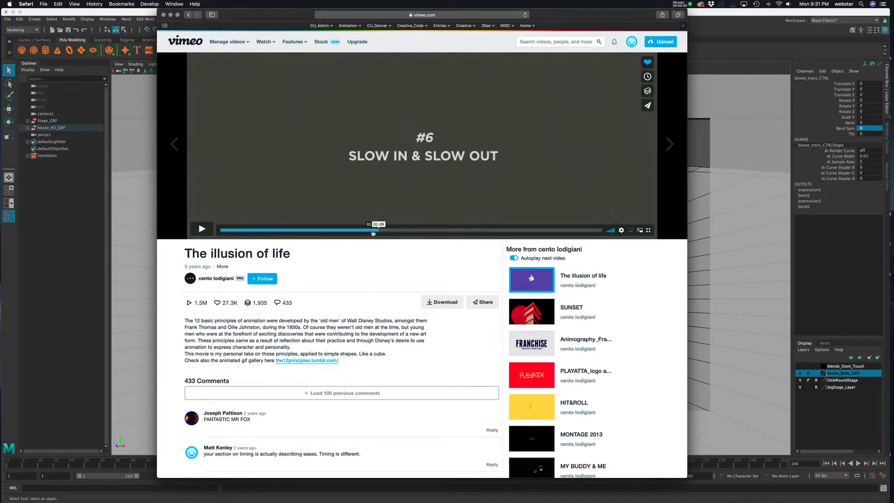
left_click(170, 15)
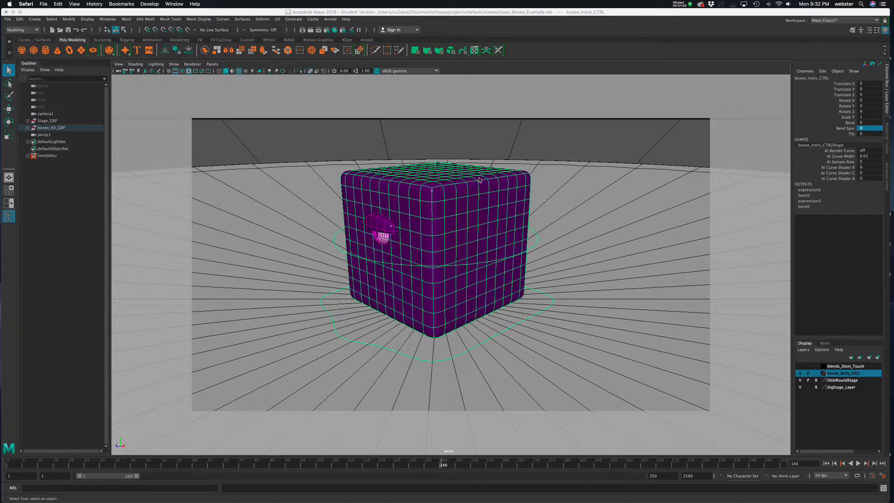
- Try a Bend of about -3 on the Boxee cube's control, and set Bend back to 0
left_click_drag(490, 250, 483, 242, "alt")
right_click_drag(470, 255, 513, 239, "alt")
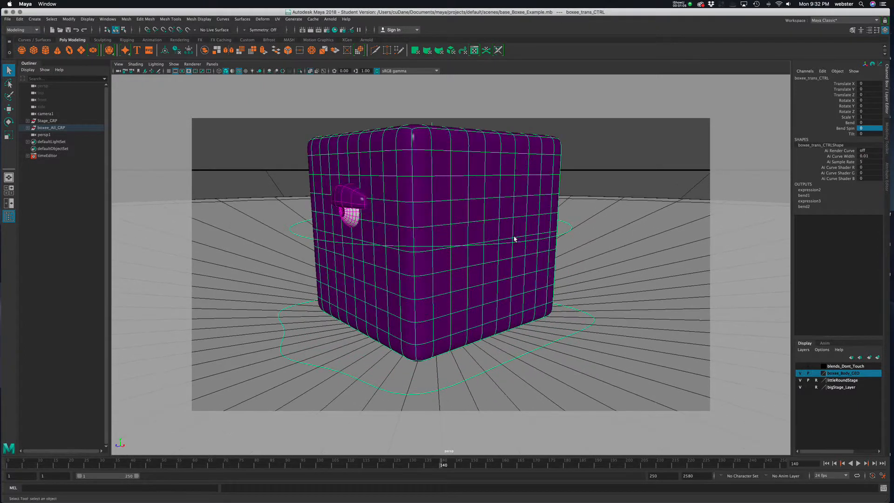
middle_click_drag(490, 245, 495, 259, "alt")
mouse_move(495, 259)
left_mouse_down("alt")
mouse_move(496, 268)
mouse_move(475, 261)
mouse_move(488, 260)
left_mouse_up("alt")
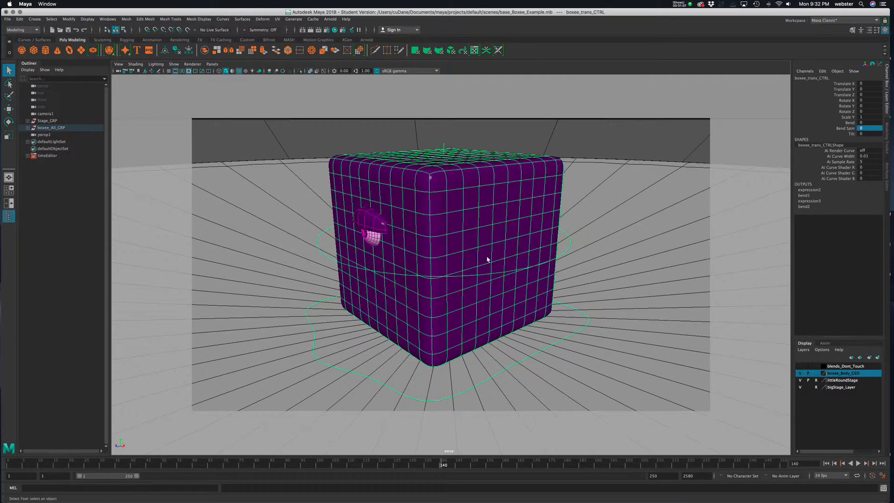
right_click_drag(655, 188, 617, 195, "alt")
left_click_drag(617, 196, 615, 179, "alt")
left_click(848, 122)
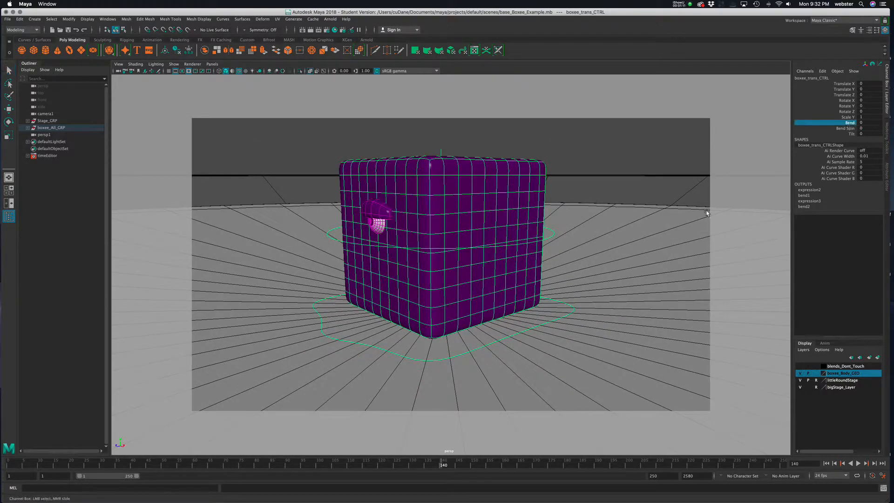
left_click_drag(601, 263, 593, 267, "alt")
middle_click_drag(595, 267, 583, 284)
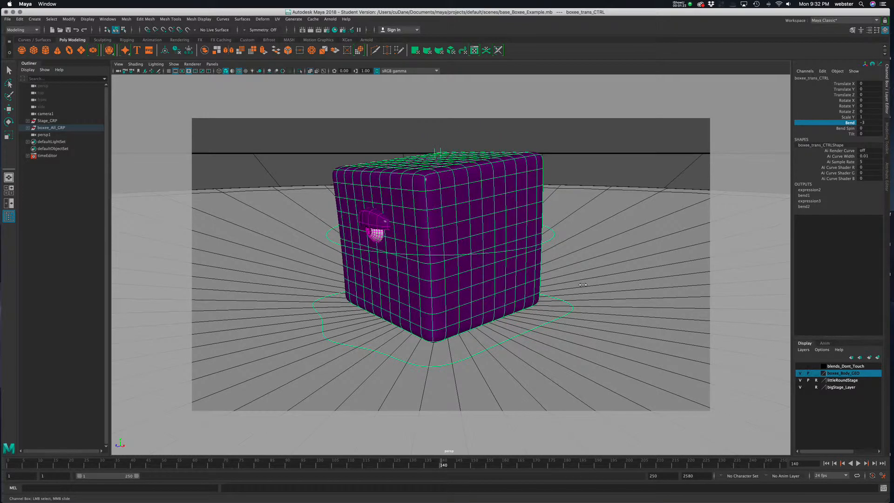
double_click(872, 123)
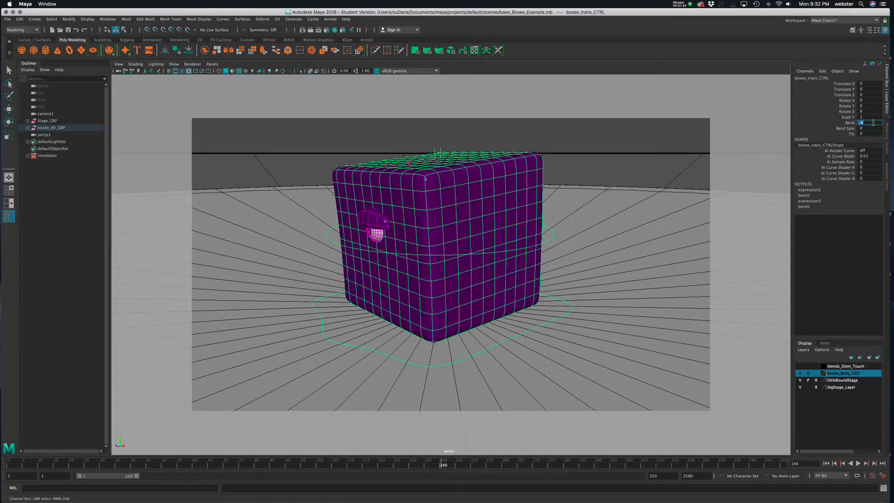
key("Return")
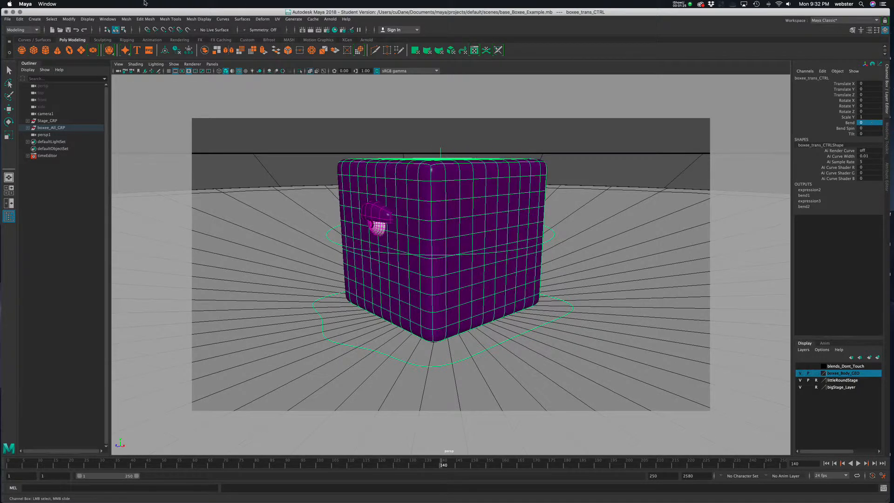
- Open the recent scene examplePuppet_Mason.mb without saving changes to the Boxee scene
left_click(7, 19)
mouse_move(46, 253)
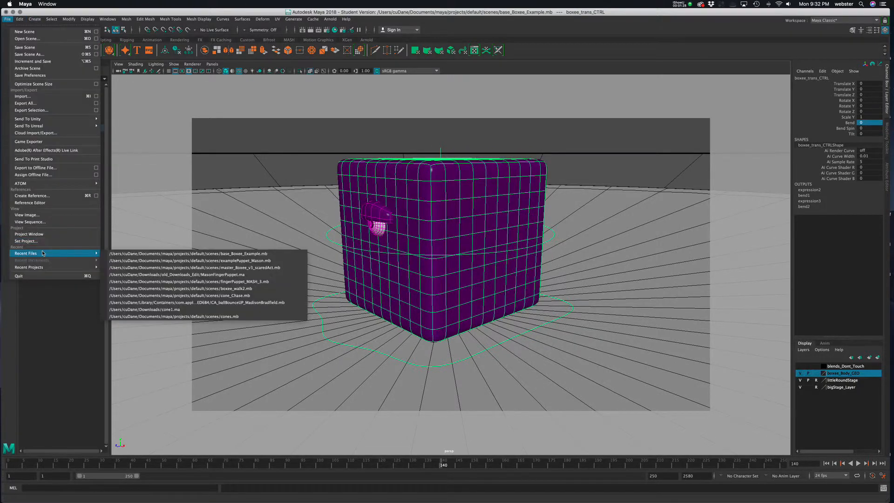
left_click(185, 261)
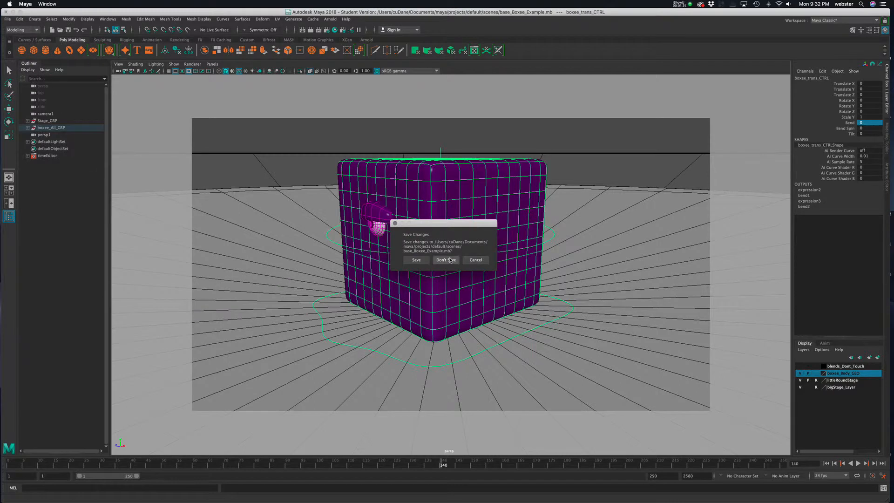
left_click(431, 271)
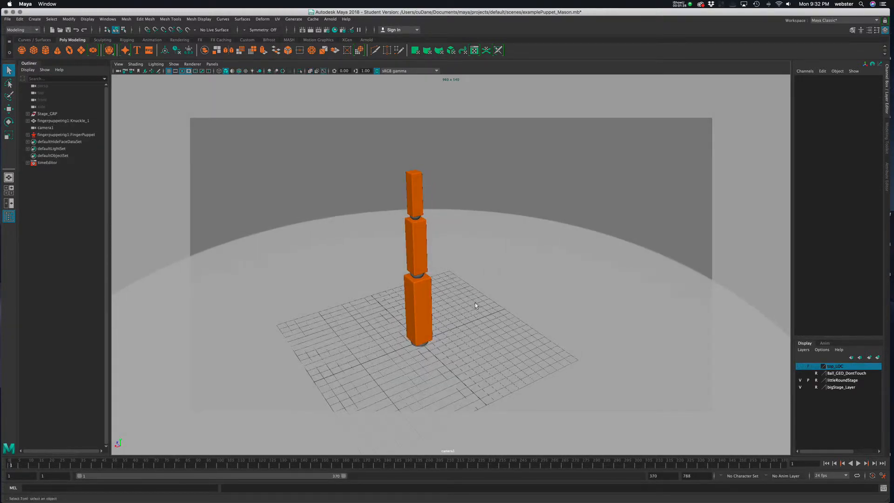
- Select the finger puppet's middle and top knuckles in turn to examine its separate segments
left_click_drag(474, 302, 438, 302, "alt")
left_click(439, 302)
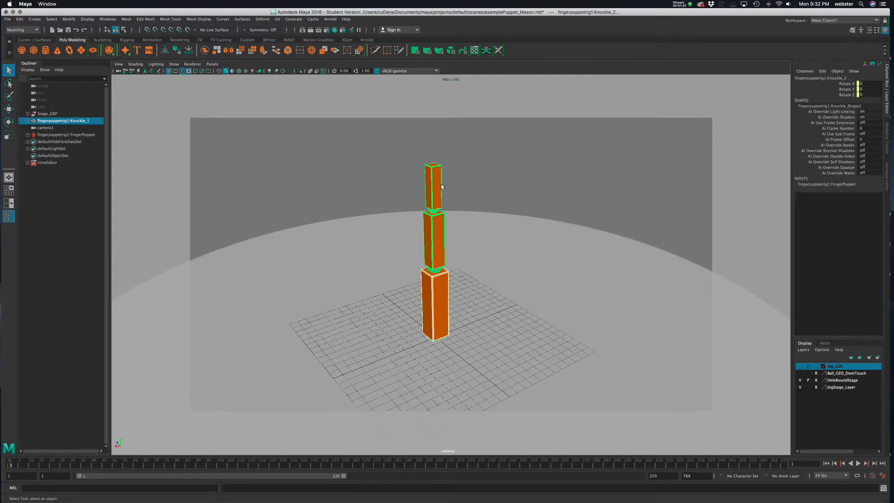
left_click(486, 215)
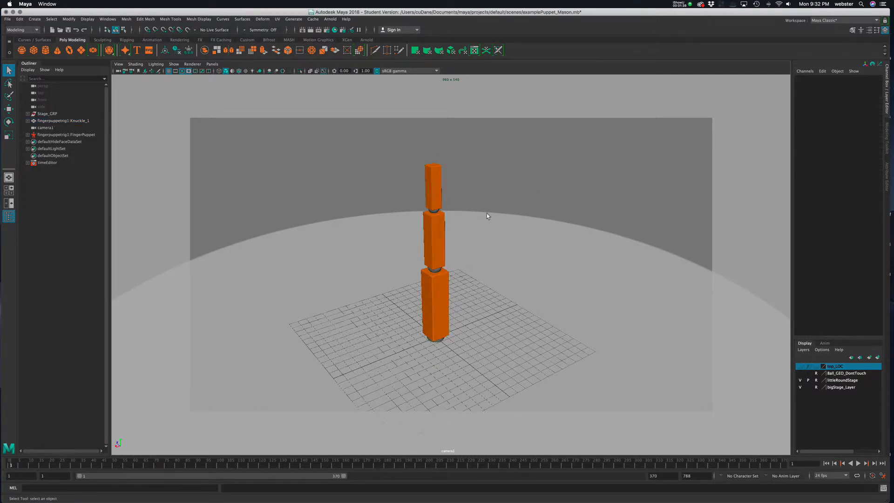
left_click(436, 184)
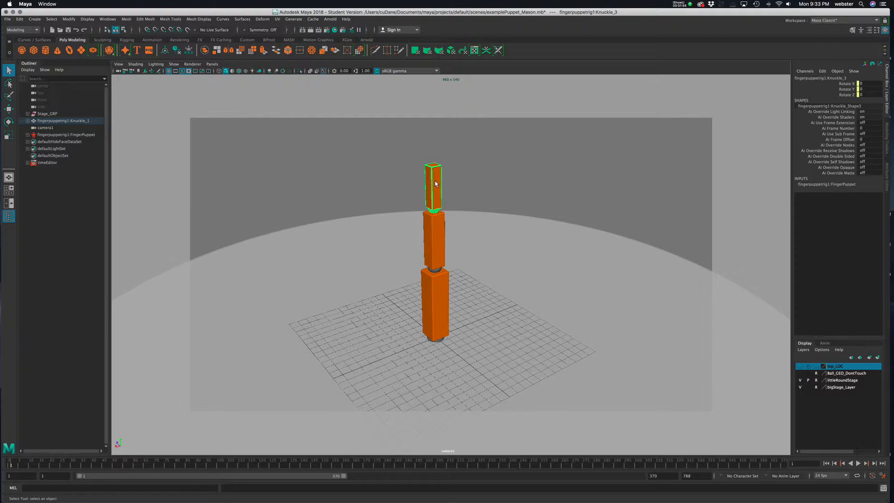
left_click(487, 200)
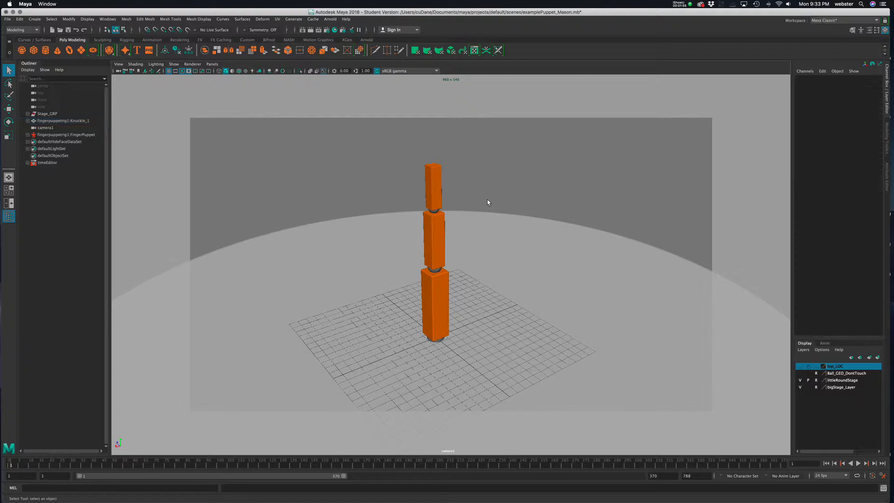
- Try rotating the top, middle and bottom knuckles one at a time, undoing each rotation
left_click(435, 192)
key("e")
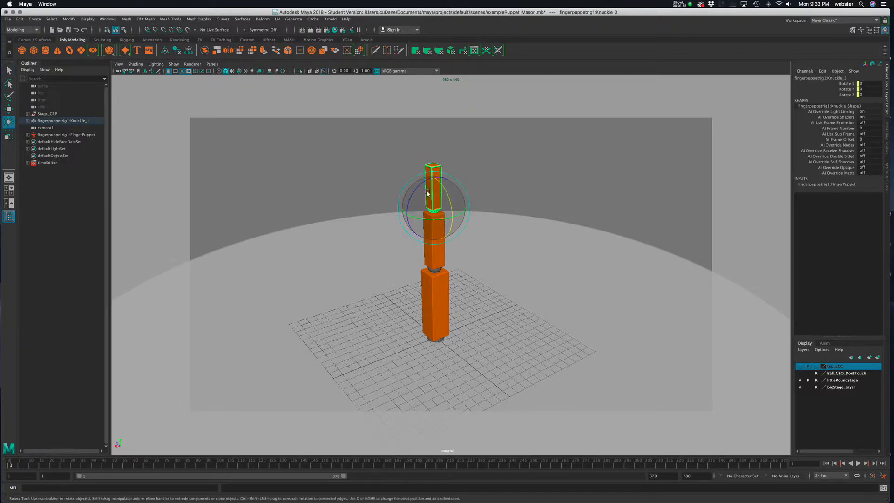
left_click_drag(428, 191, 417, 191)
key("z")
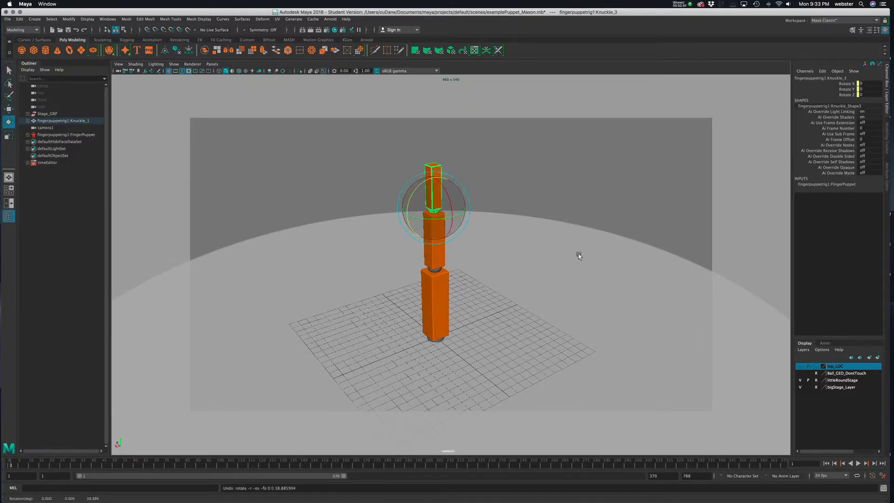
left_click(451, 247)
left_click(425, 241)
left_click_drag(424, 241, 410, 250)
key("z")
left_click(505, 252)
left_click(431, 312)
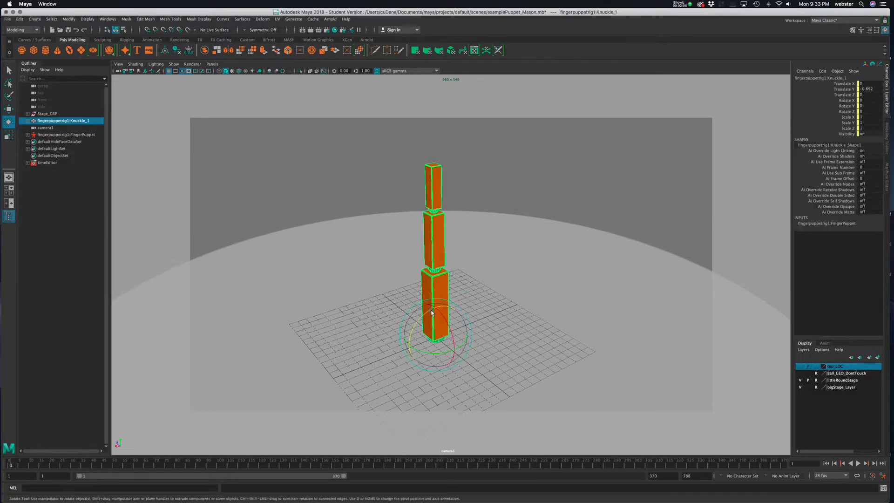
left_click_drag(429, 309, 432, 320)
key("z")
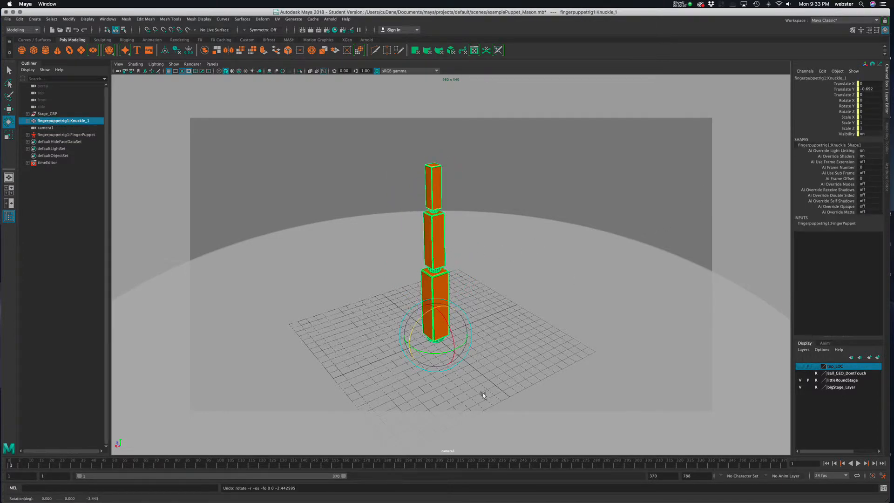
- Set the bottom knuckle's Translate Y to 0 and clear the selection
left_click(867, 89)
type("0")
key("Tab")
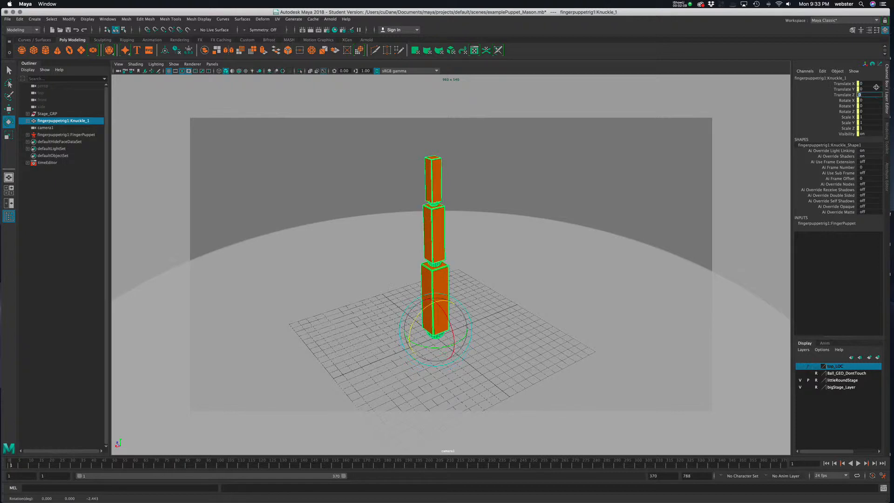
left_click(450, 285)
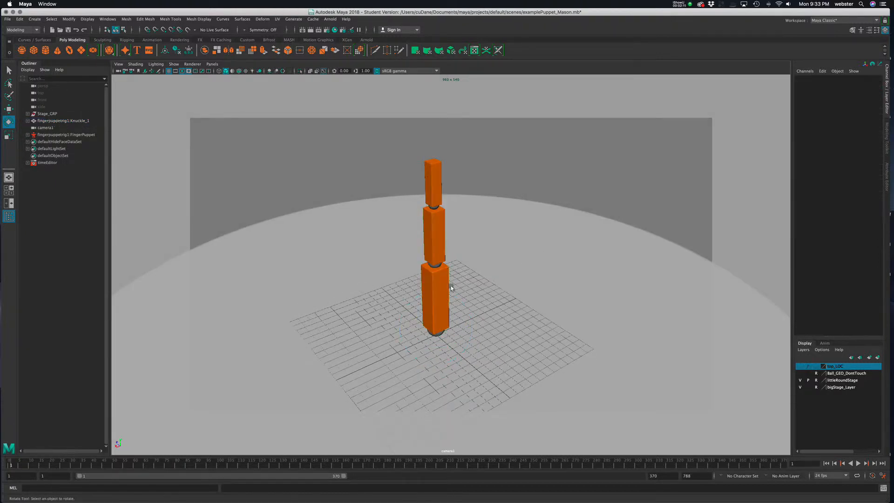
- Select all three finger puppet knuckles together, from the bottom one up to the top one
left_click(448, 286)
left_click(445, 235)
left_click(449, 185)
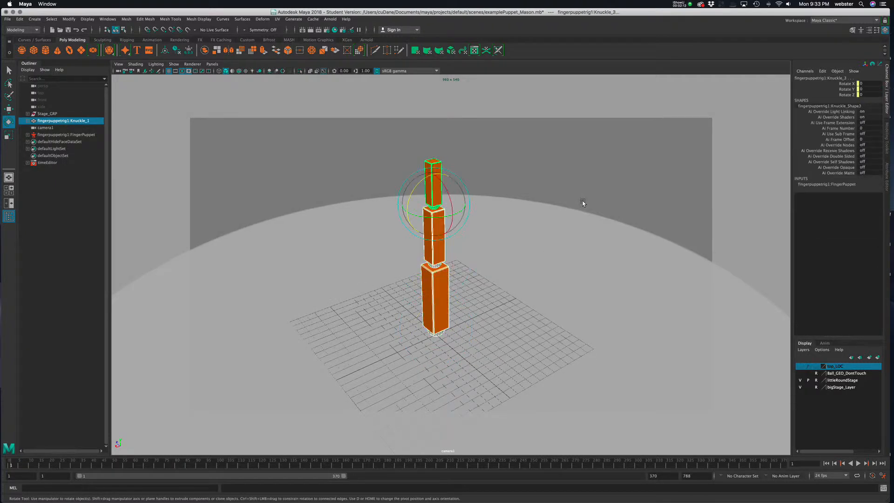
- Try bending the finger knuckle by knuckle, with the top knuckle at about -33° on X, and undo the rotations
left_click_drag(543, 275, 404, 214, "alt")
left_click(428, 250)
key("super+z")
left_click(391, 204)
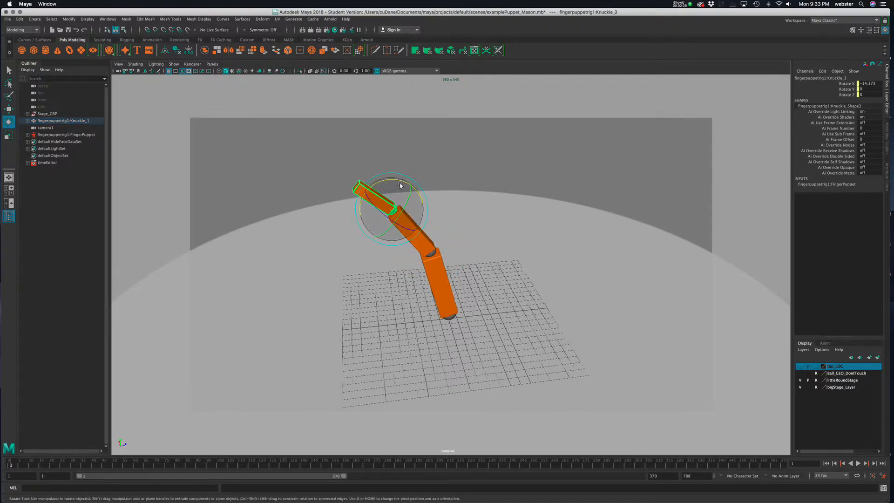
left_click_drag(399, 182, 387, 180)
mouse_move(411, 269)
left_mouse_down("alt")
mouse_move(409, 259)
mouse_move(415, 266)
left_mouse_up("alt")
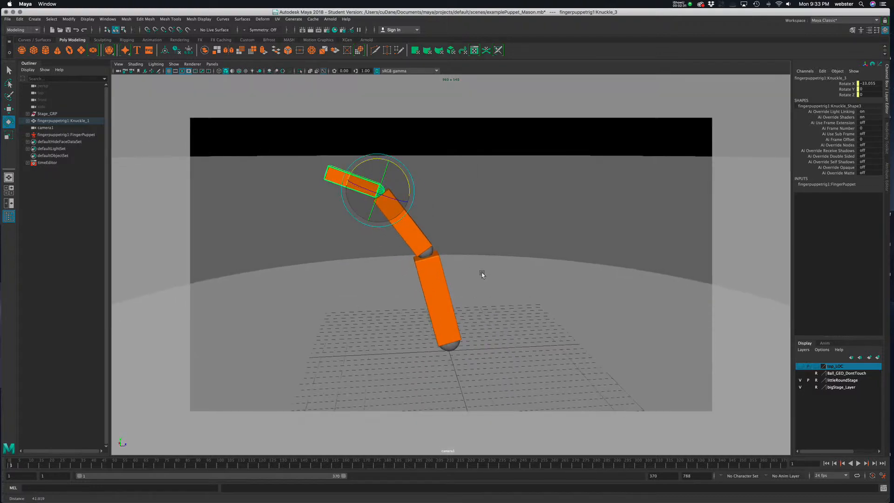
key("super+z")
key("super+z")
key("super+z")
key("super+z")
key("super+z")
key("super+z")
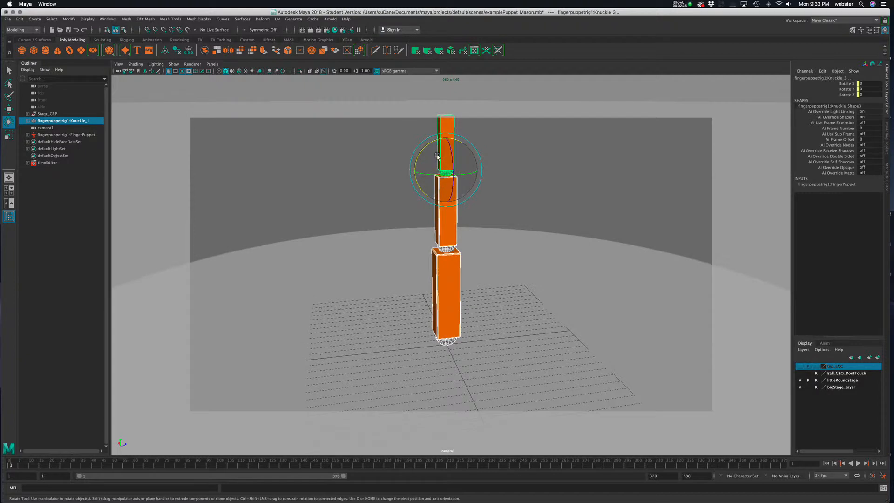
- Rotate the three selected knuckles together to about -24.6° on X and clear the selection
left_click_drag(436, 145, 423, 154)
left_click(496, 286)
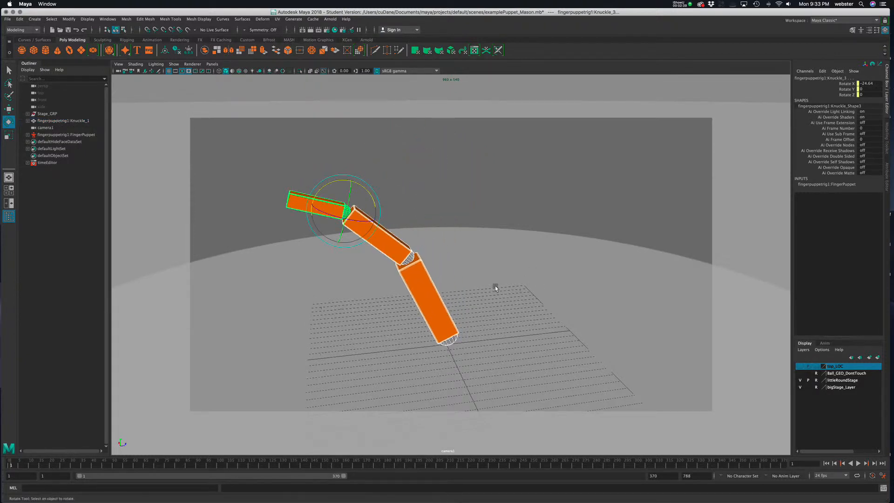
left_click_drag(506, 312, 483, 299, "alt")
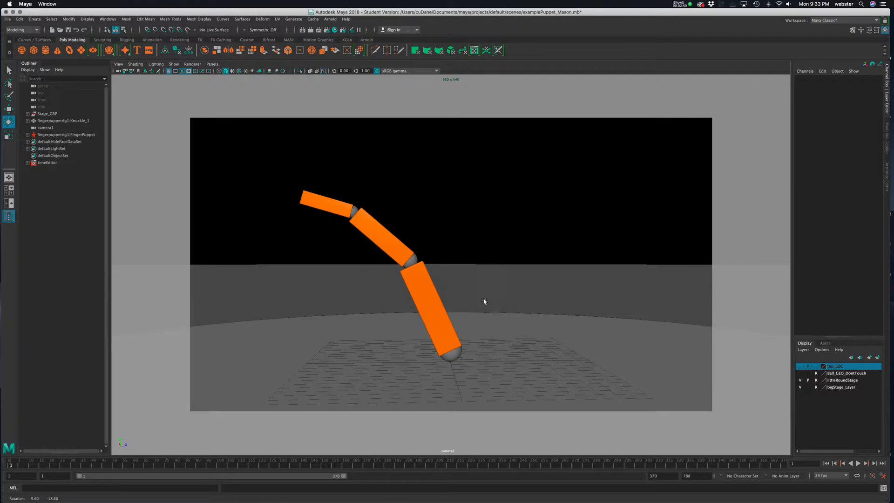
- Try rotating only the bottom knuckle to about -18.7° on X, and undo back to the three-knuckle selection
left_click(426, 309)
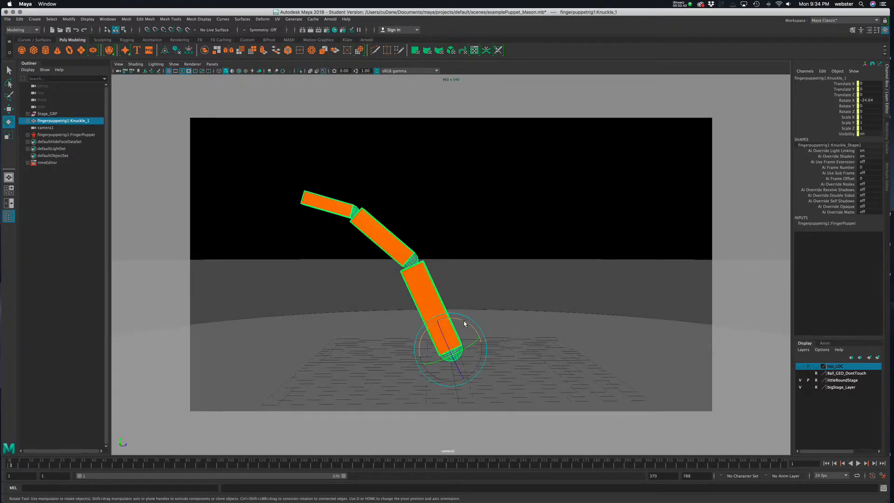
left_click_drag(464, 322, 466, 325)
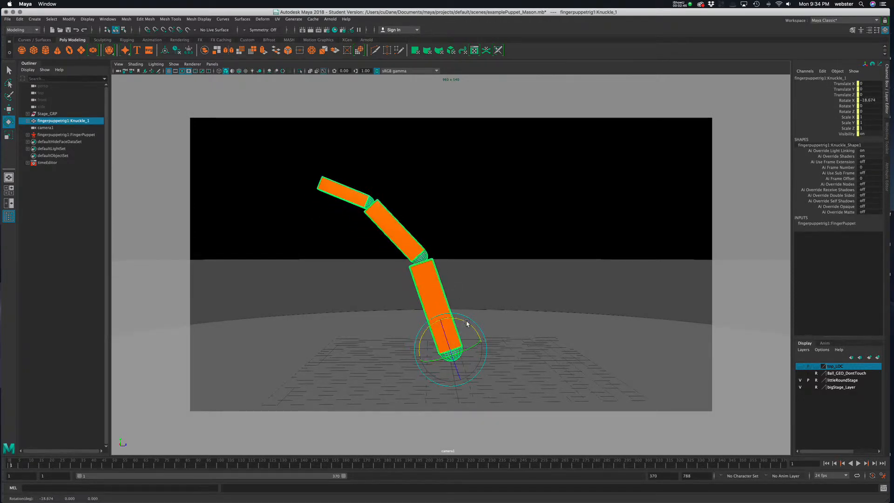
key("super+z")
key("super+z")
key("super+z")
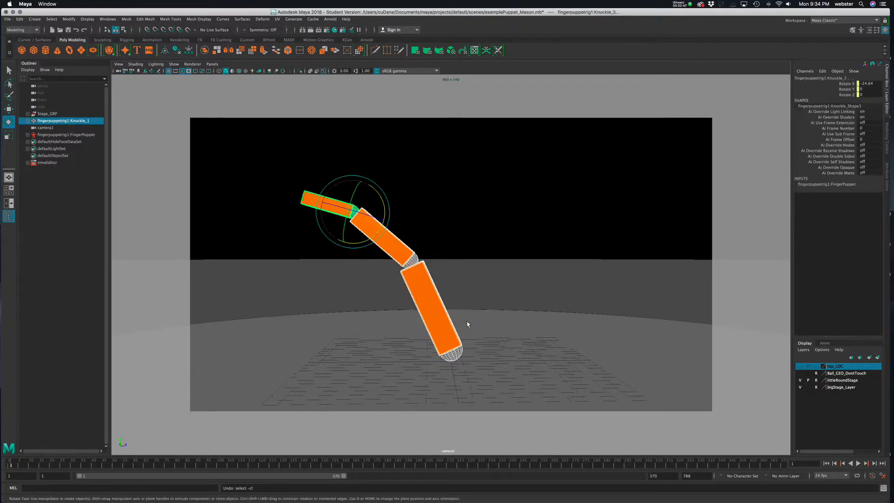
- Rotate all three knuckles to about -26.6° on X, and bring the bottom knuckle alone to about -12.8°
mouse_move(378, 193)
left_mouse_down()
mouse_move(407, 223)
mouse_move(362, 215)
mouse_move(381, 189)
left_mouse_up()
left_click(421, 306)
left_click_drag(462, 325, 466, 326)
- Bend the middle knuckle and the top knuckle individually further forward on their X axes
left_click(417, 240)
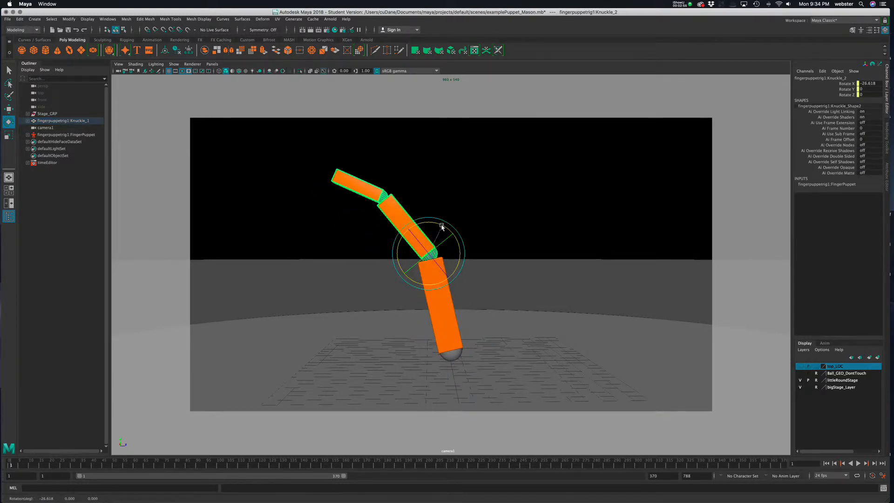
left_click_drag(440, 225, 437, 235)
left_click(355, 195)
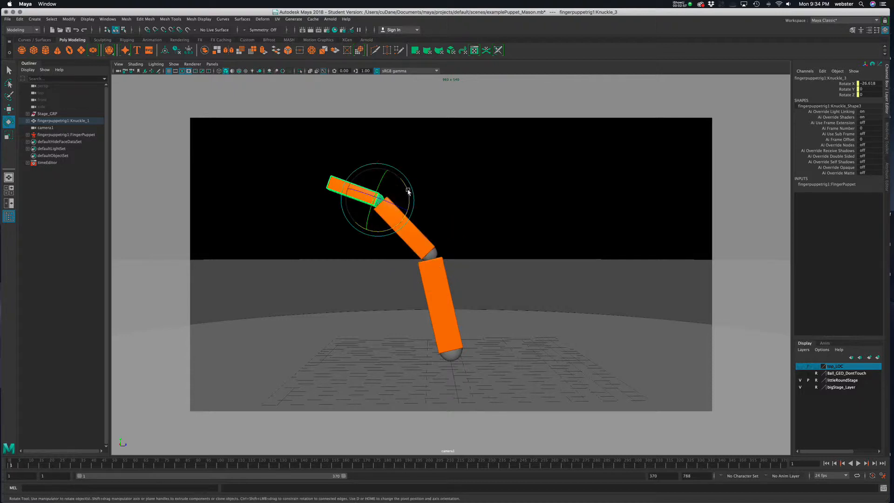
left_click_drag(405, 194, 408, 208)
- Straighten the bottom knuckle to about -1.4° on X, and rotate the middle knuckle to about -17.4° and the top knuckle to about -29°
left_click(442, 324)
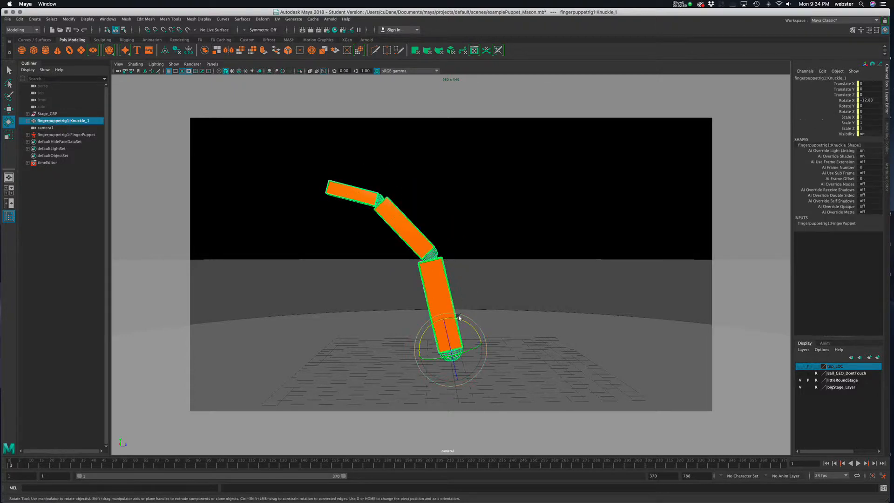
left_click_drag(458, 317, 467, 321)
left_click(443, 233)
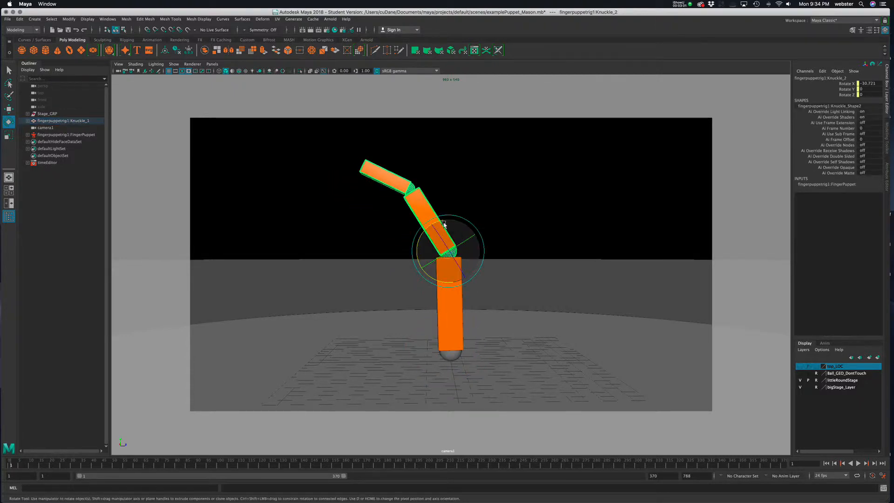
left_click_drag(417, 243, 429, 215)
left_click(411, 181)
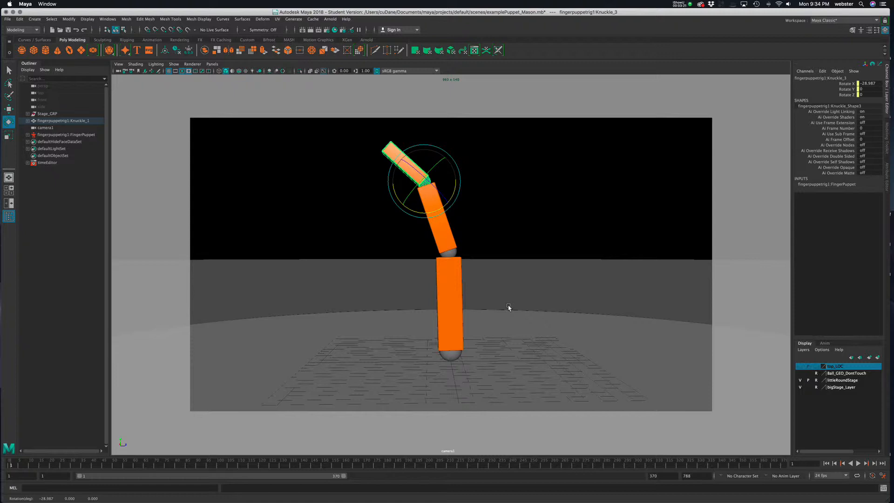
- Select the bottom knuckle and try shifting the whole finger slightly along Y with the Move tool
left_click(442, 293)
key("w")
mouse_move(446, 321)
left_mouse_down()
mouse_move(448, 292)
mouse_move(449, 357)
mouse_move(431, 304)
mouse_move(433, 320)
left_mouse_up()
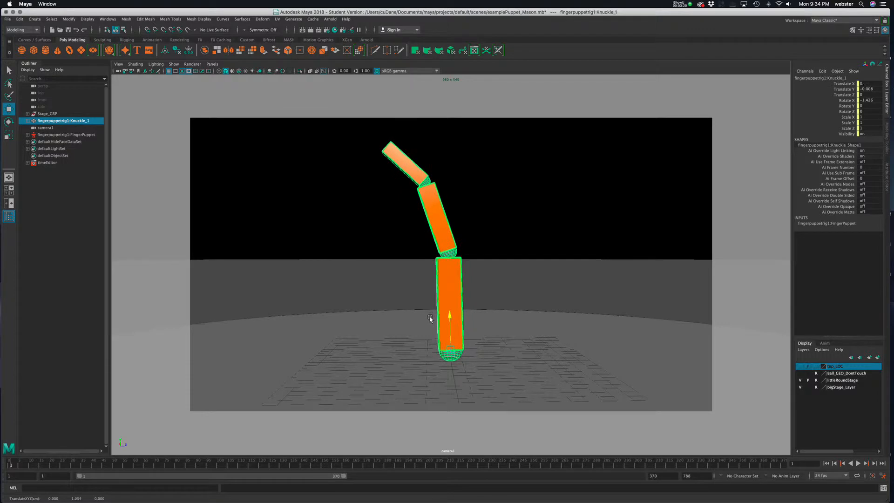
- Bend the middle knuckle further forward, and rotate the top knuckle to about -53.4° on X
left_click(446, 204)
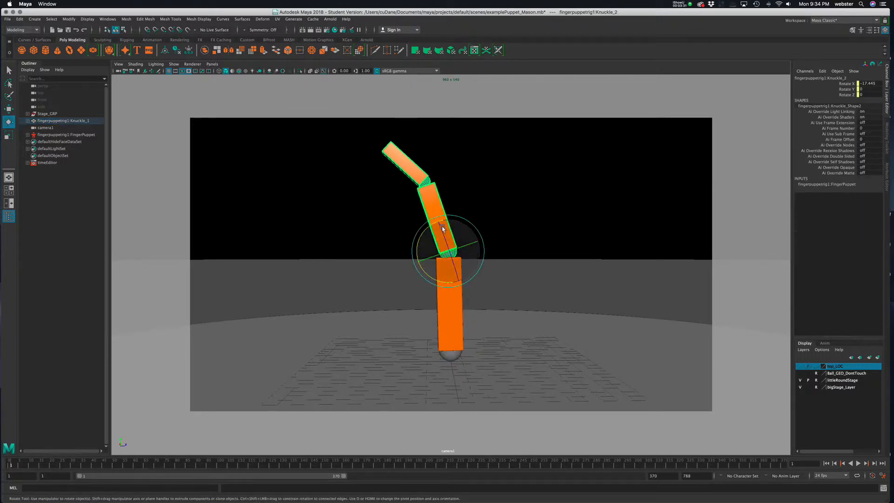
left_click_drag(432, 228, 400, 216)
left_click(382, 178)
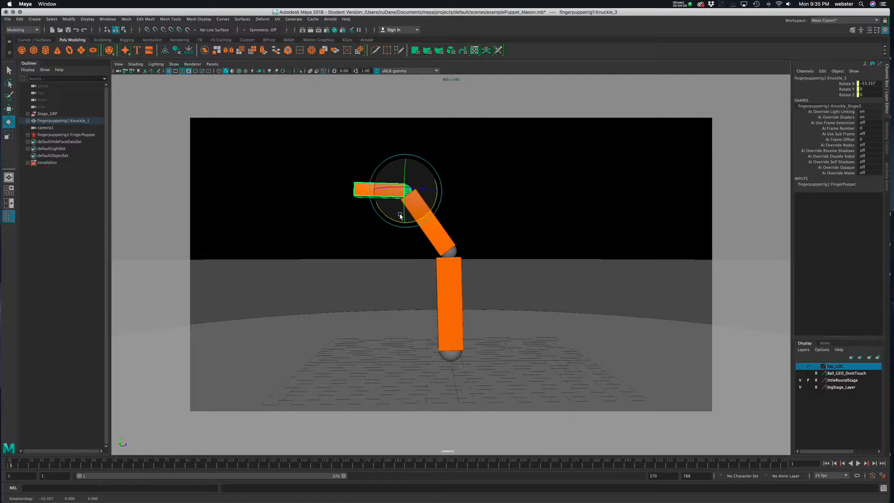
- Start a new scene without saving the changes to the puppet scene
left_click_drag(475, 303, 503, 323, "alt")
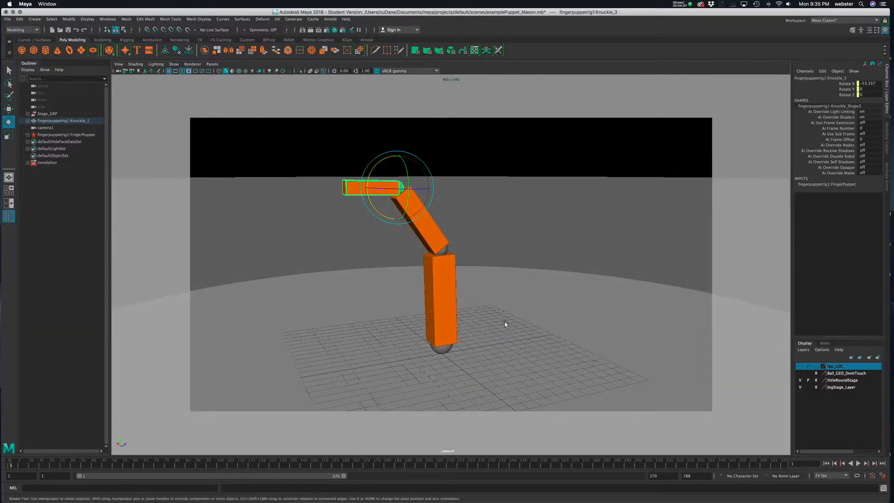
left_click(7, 19)
left_click(19, 30)
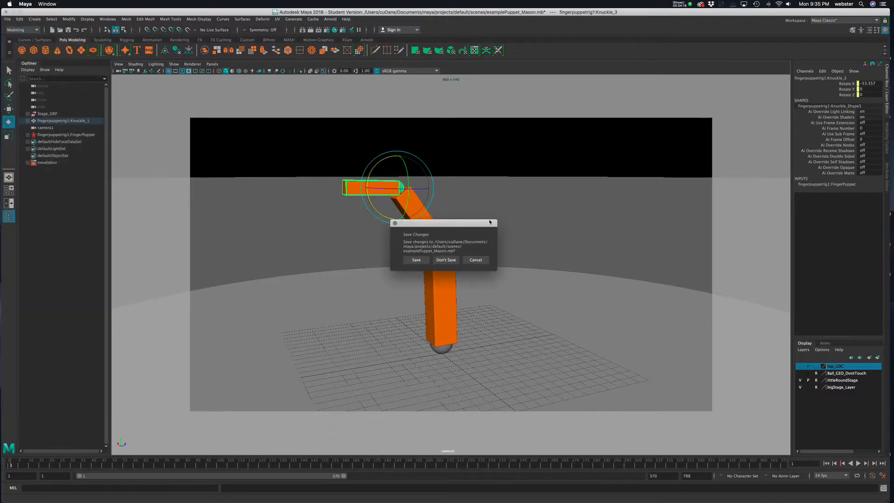
left_click(443, 259)
- Create a polygon sphere and a polygon cube at the origin of the empty scene
left_click_drag(434, 286, 484, 279, "alt")
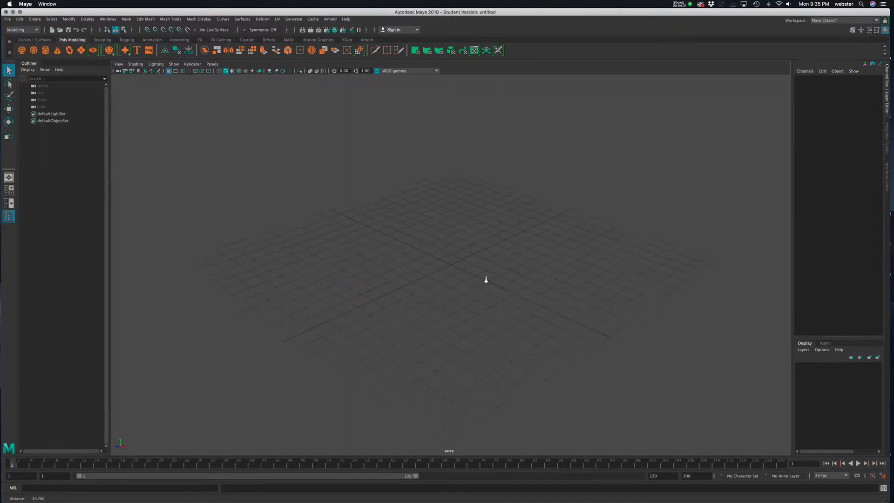
middle_click_drag(484, 280, 442, 343, "alt")
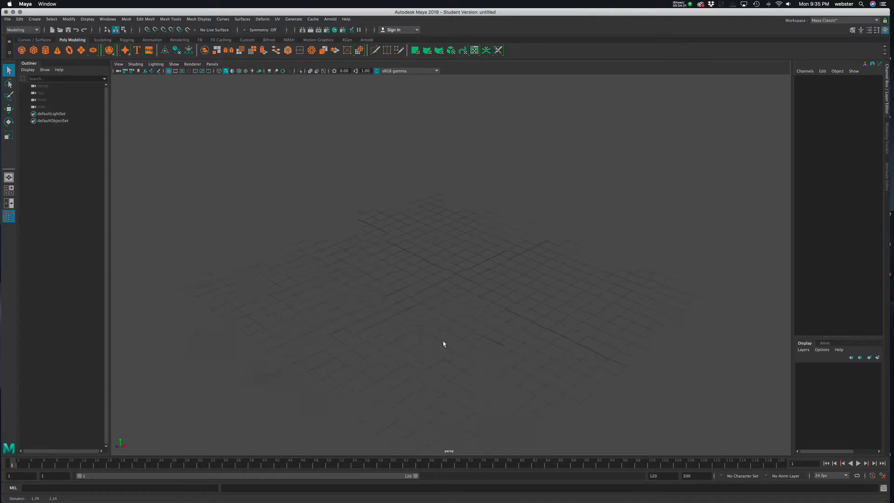
left_click(22, 50)
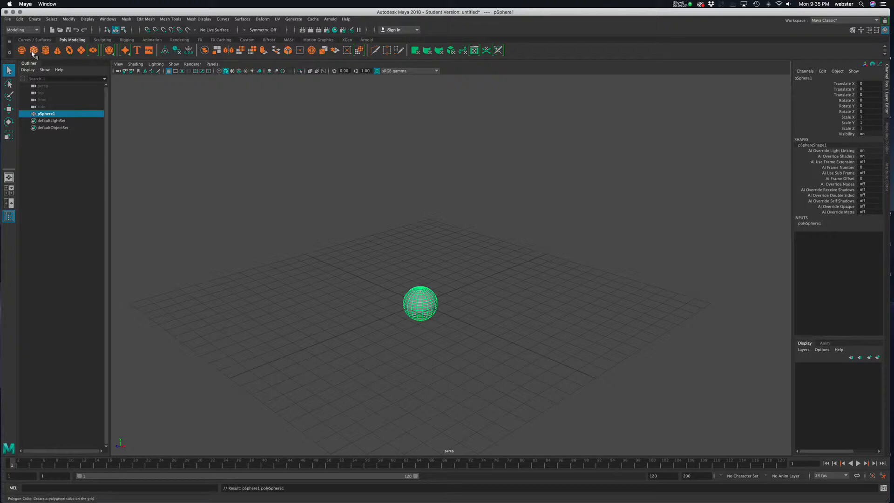
left_click(33, 51)
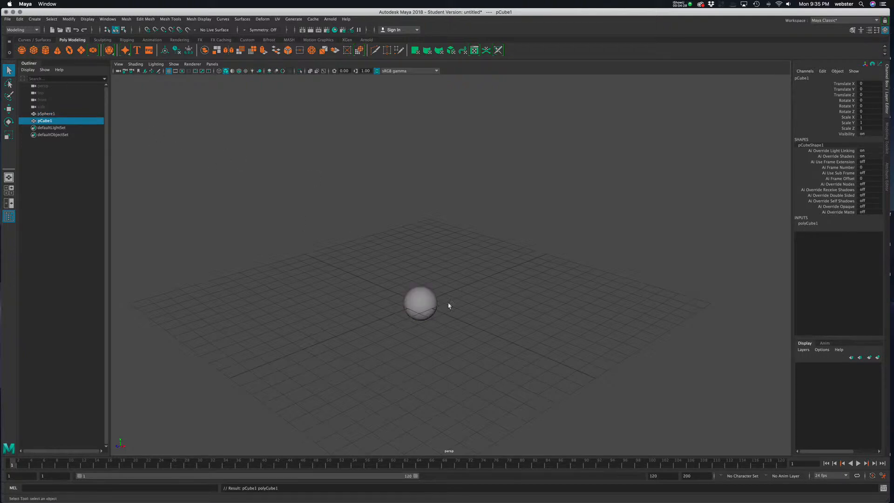
- Set the sphere's Translate Y to 1 so that it rests on the grid
left_click(421, 295)
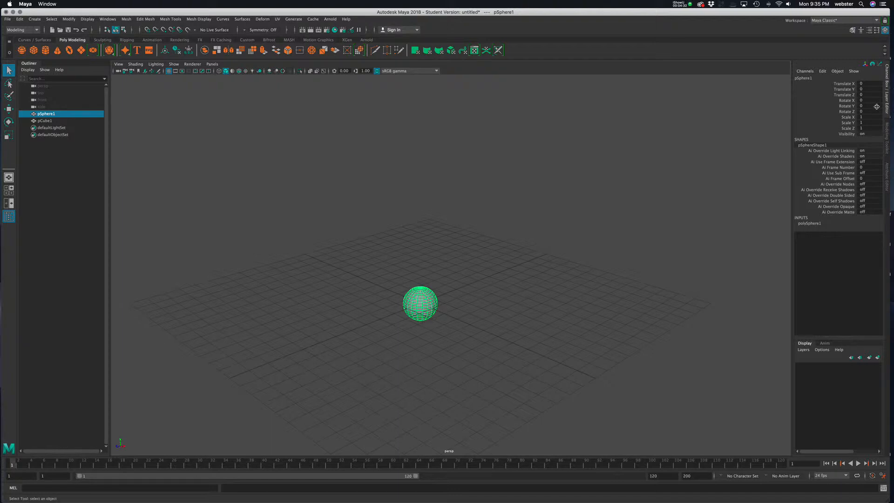
left_click(816, 224)
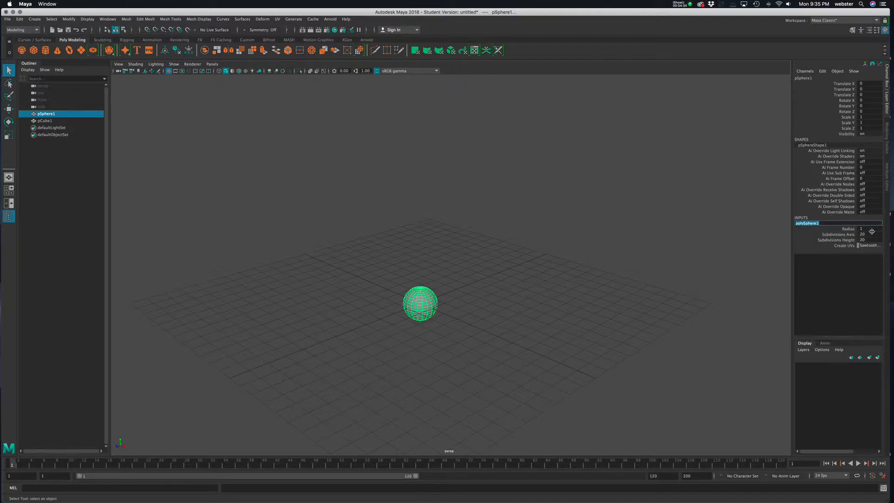
left_click(871, 88)
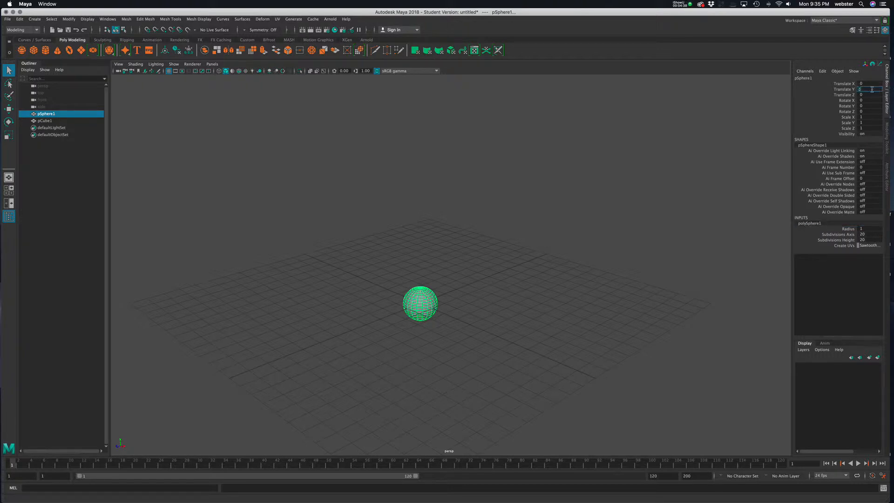
type("1")
key("Return")
left_click_drag(389, 352, 517, 348, "alt")
- In the side view, move the cube above the sphere to about 2.7 on Y and scale it uniformly to about 2.15
left_click(405, 328)
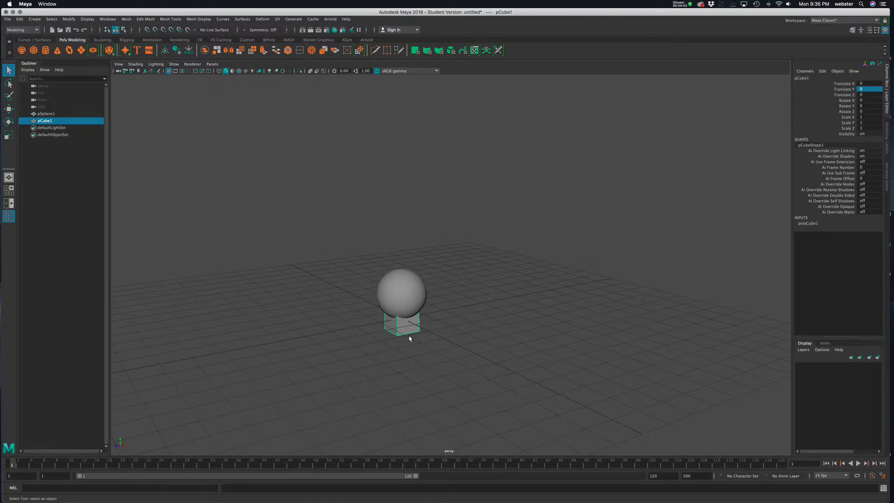
key("space")
key("space")
scroll(521, 337, "up", 4)
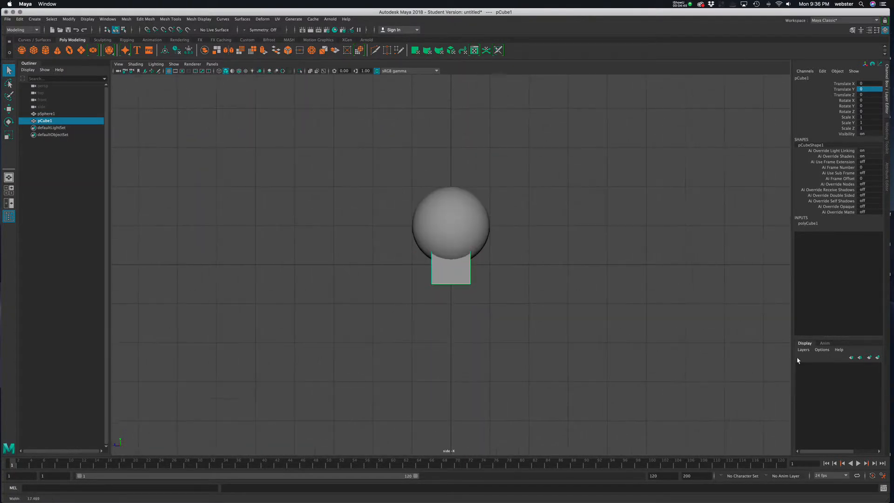
key("w")
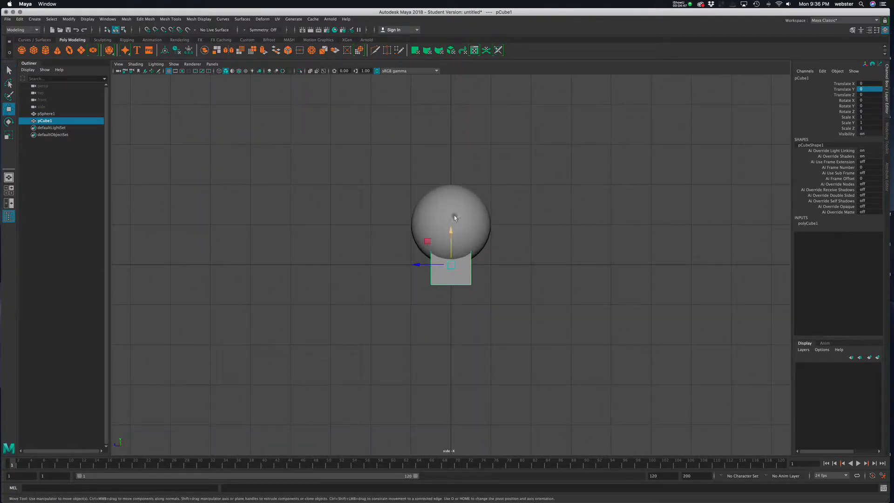
left_click_drag(450, 235, 450, 121)
key("r")
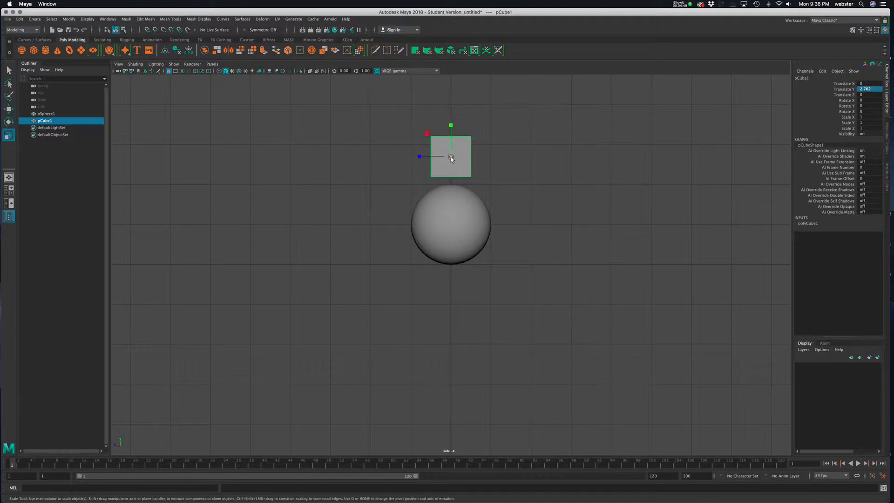
left_click_drag(452, 157, 491, 156)
- Select the cube's top vertices in the side view and move them up to stretch it into a tall box
right_click_drag(535, 169, 453, 166, "alt")
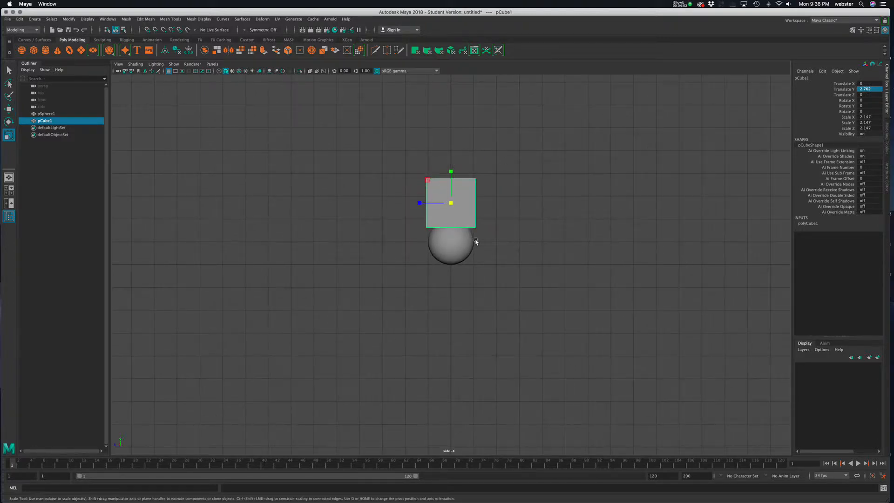
right_click_drag(476, 242, 681, 243, "alt")
right_click_drag(454, 209, 576, 211, "alt")
middle_click_drag(577, 211, 562, 369, "alt")
right_click_drag(463, 289, 423, 290)
left_click_drag(322, 221, 505, 277)
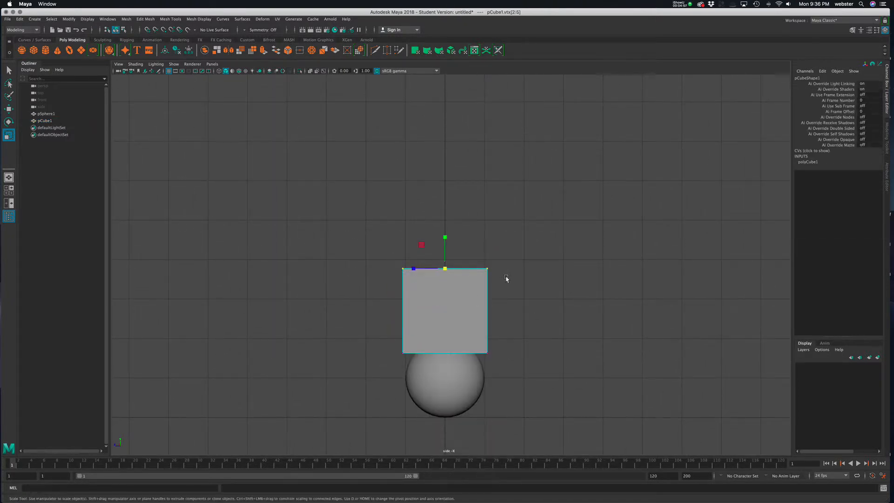
key("w")
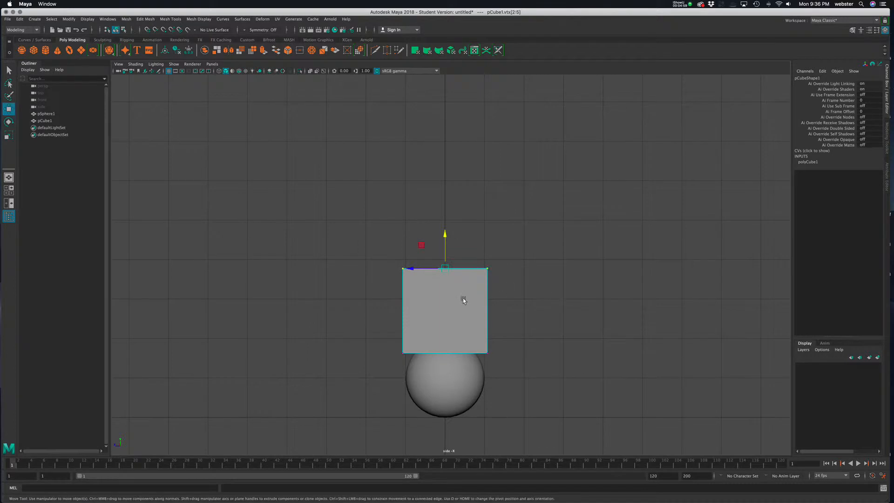
right_click(463, 294)
right_click_drag(463, 300, 433, 298)
right_click_drag(383, 279, 383, 279)
left_click_drag(445, 236, 464, 77)
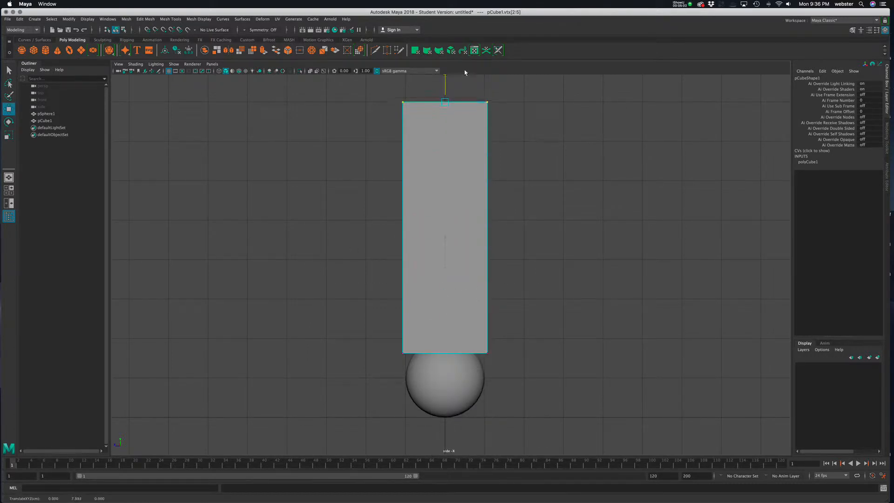
- Check the box's proportions in perspective and raise its top vertices a little further in the side view
key("space")
key("space")
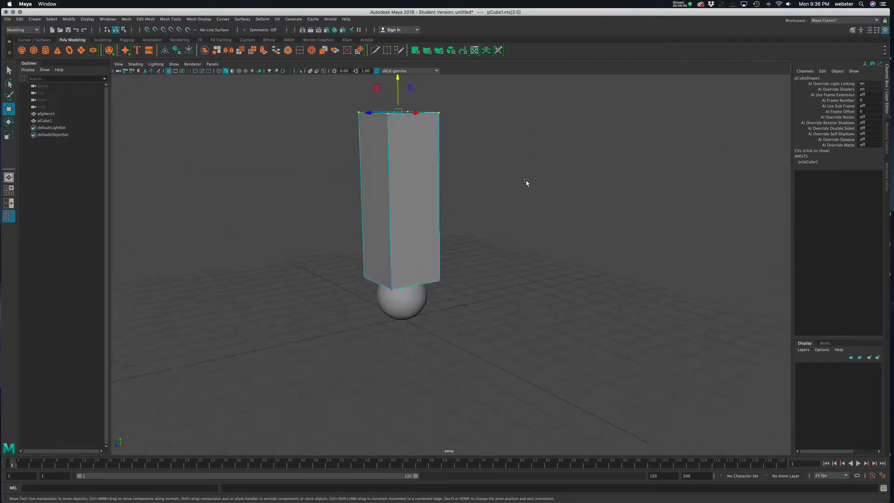
left_click_drag(527, 184, 539, 243, "alt")
key("space")
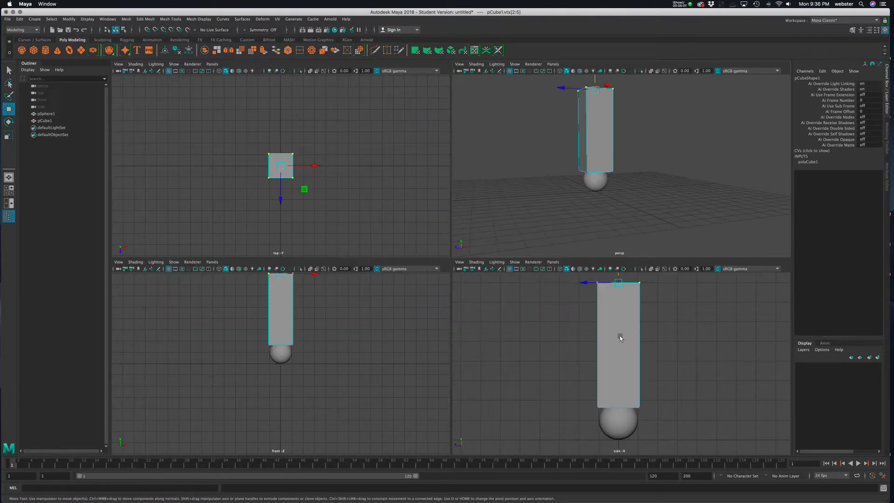
scroll(619, 340, "down", 3)
mouse_move(620, 277)
left_mouse_down()
mouse_move(621, 251)
mouse_move(621, 264)
left_mouse_up()
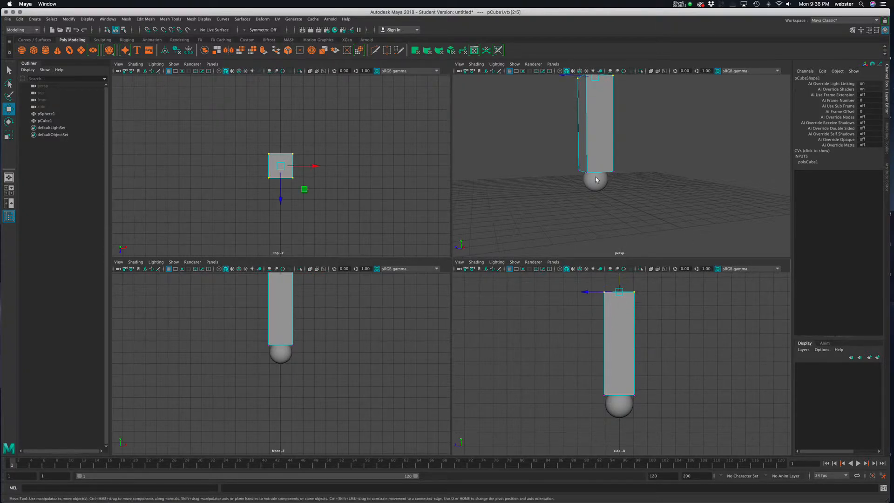
- Return from vertex editing to object mode in the perspective view and select the whole stretched cube
key("space")
left_click_drag(543, 212, 431, 256, "alt")
right_click_drag(421, 214, 581, 177)
left_click(582, 179)
left_click(395, 305)
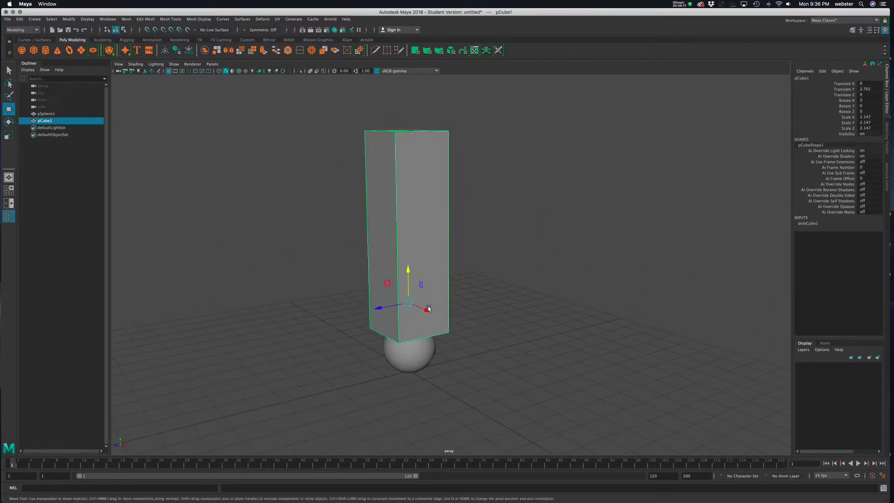
left_click_drag(448, 303, 439, 306, "alt")
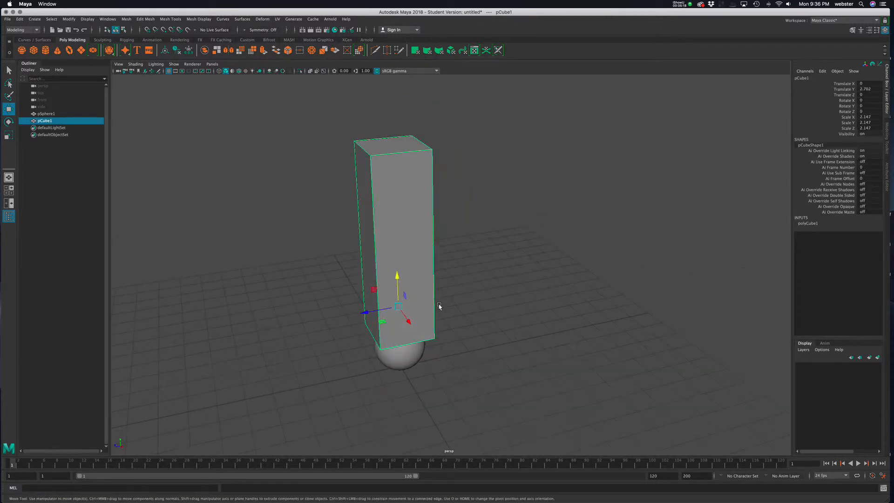
left_click(520, 300)
left_click(398, 273)
- Examine the stretched cube and the sphere from a distance, selecting each of them in turn
right_click_drag(519, 320, 185, 287, "alt")
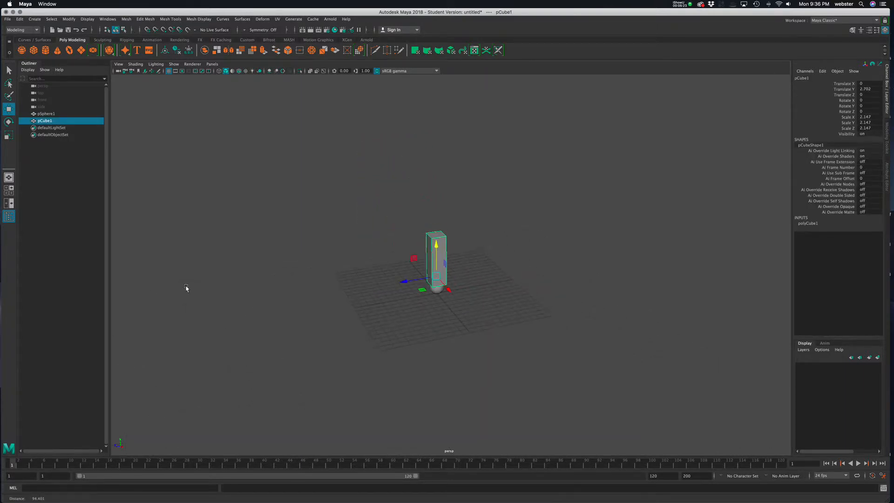
left_click_drag(185, 287, 412, 338, "alt")
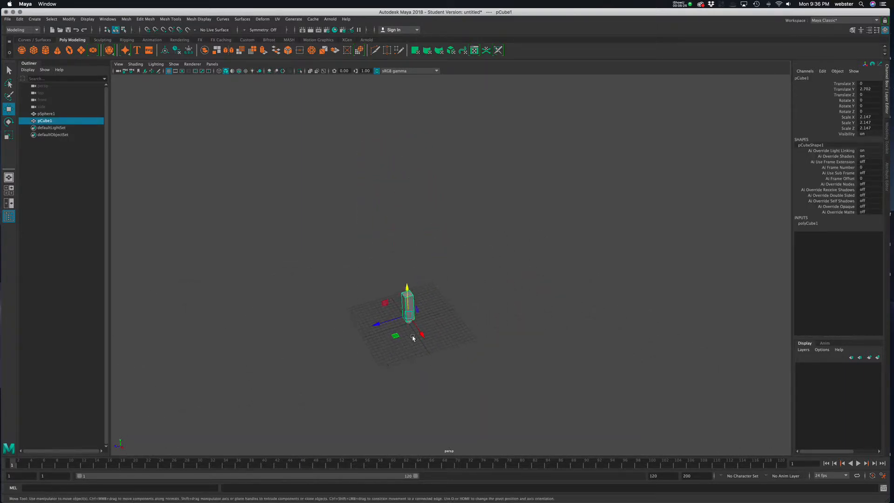
left_click(441, 320)
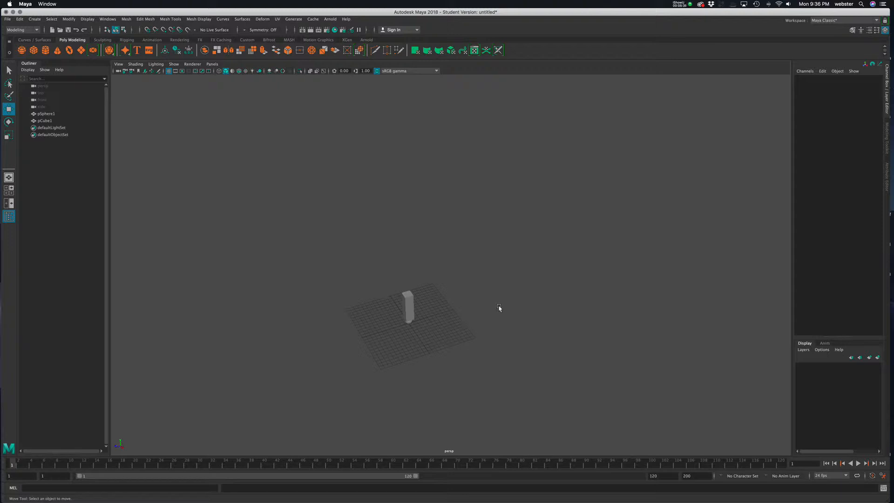
key("q")
left_click(412, 321)
left_click(412, 324)
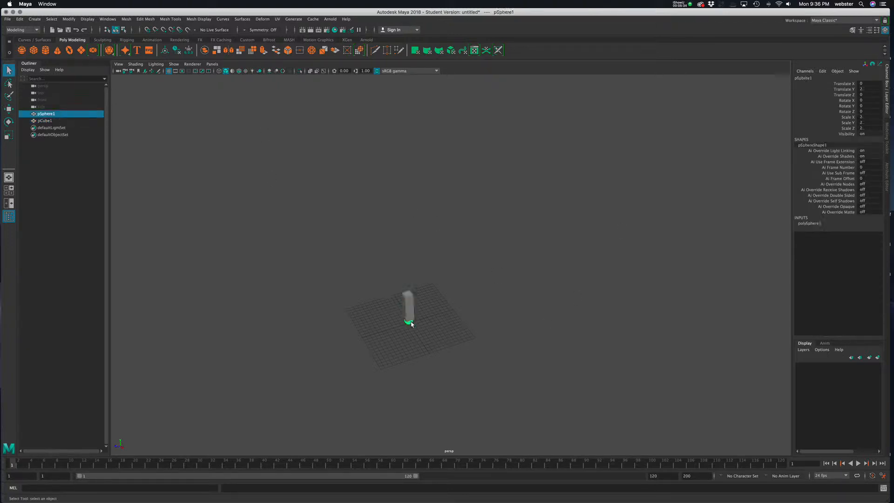
left_click(422, 294)
left_click(412, 309)
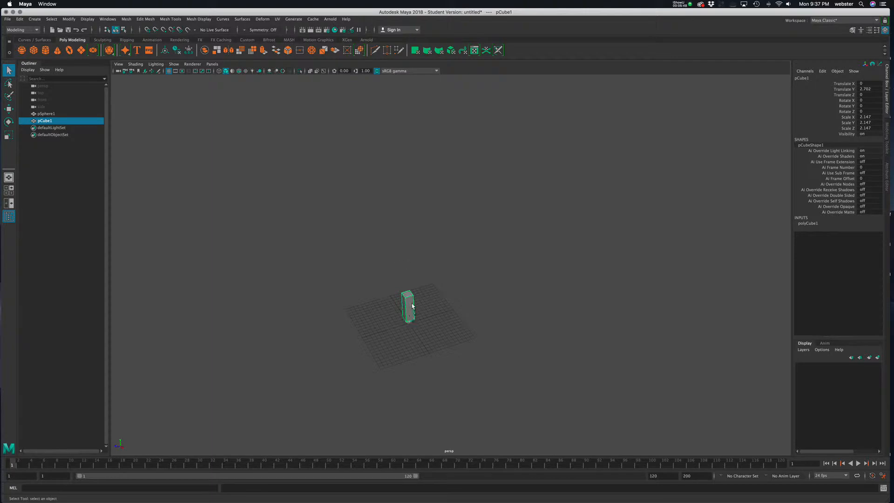
- Show the side view full size and select the sphere and the tall box above it in turn
key("space")
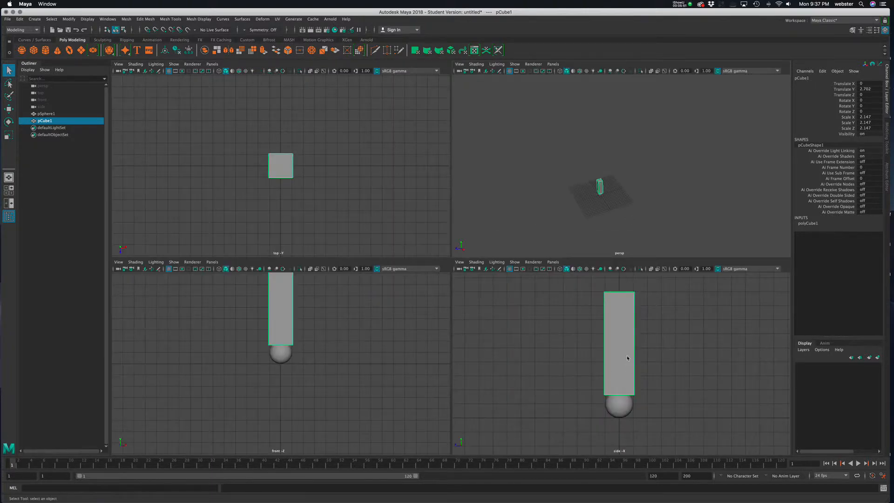
key("space")
left_click(449, 347)
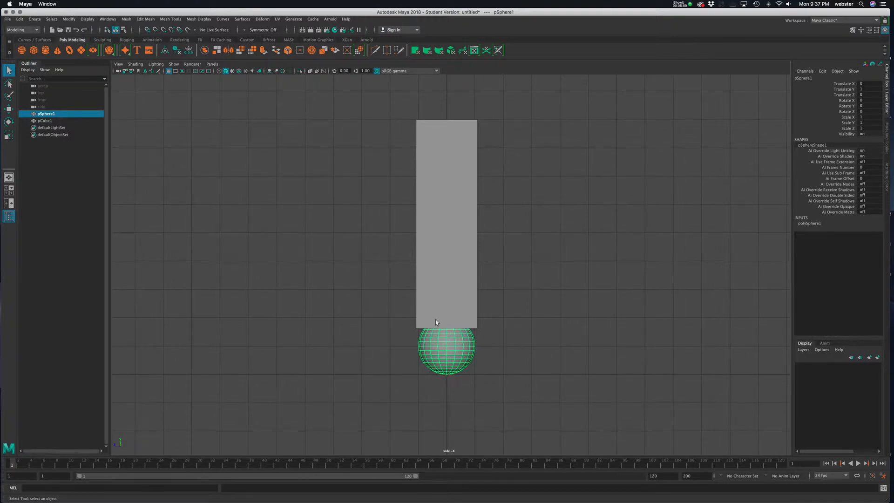
left_click(456, 262)
- Try rotating the tall box about its own pivot in the side view, undo it, and compare with the sphere
key("w")
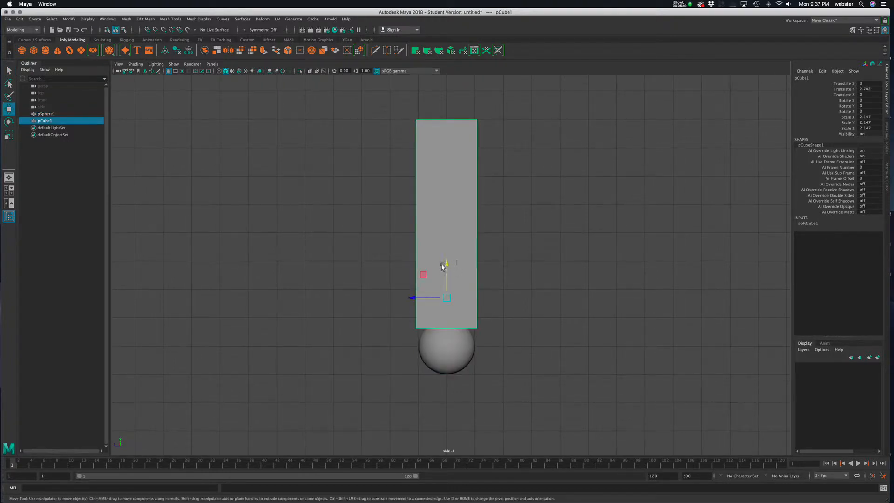
key("e")
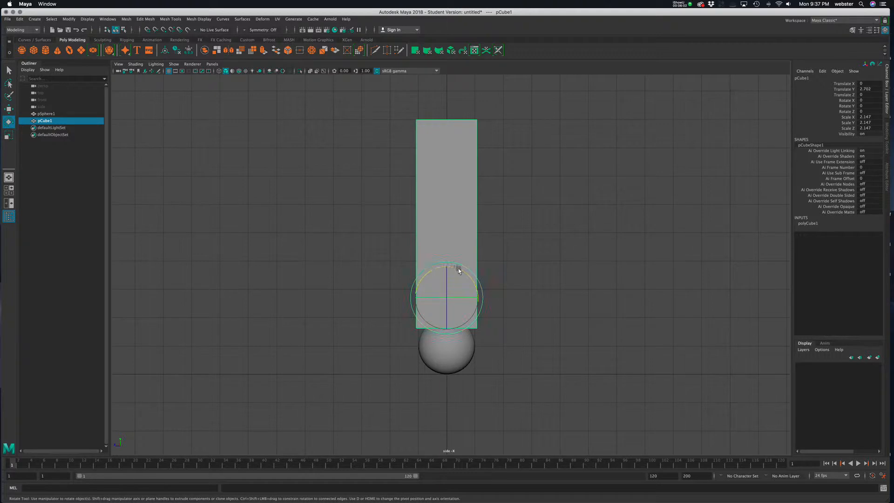
left_click_drag(458, 268, 465, 289)
key("ctrl+z")
left_click(471, 361)
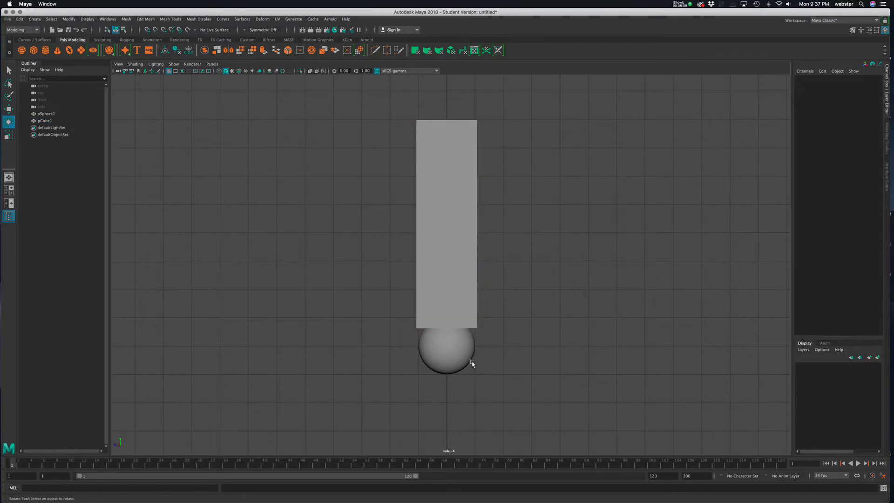
left_click(443, 344)
left_click_drag(471, 325, 507, 316)
left_click(489, 263)
left_click(471, 242)
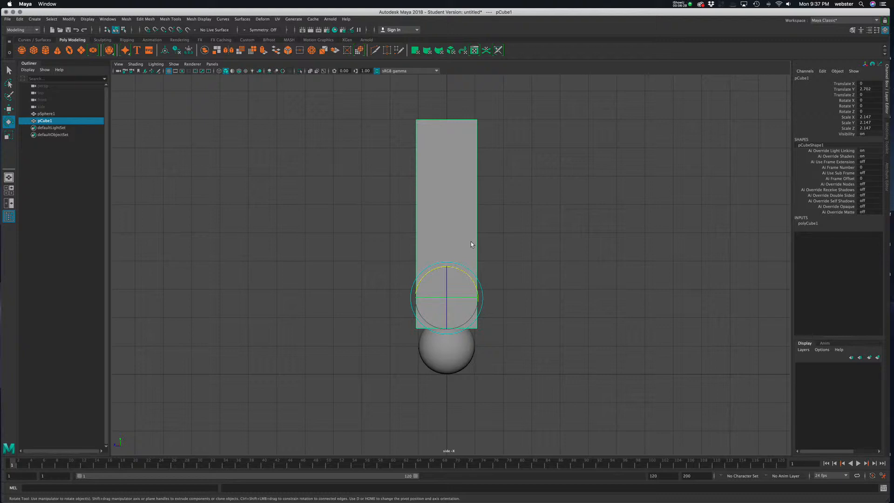
- Deselect everything and turn on wireframe-on-shaded display in the side view
left_click(584, 271)
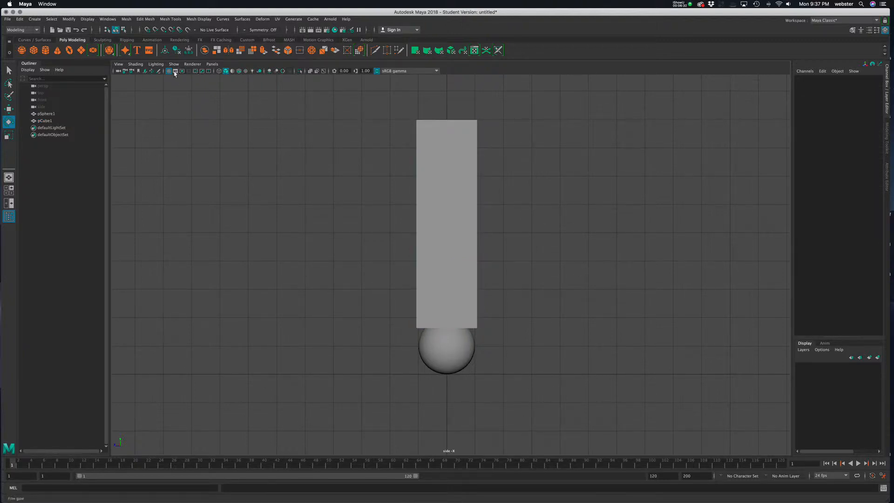
left_click(239, 72)
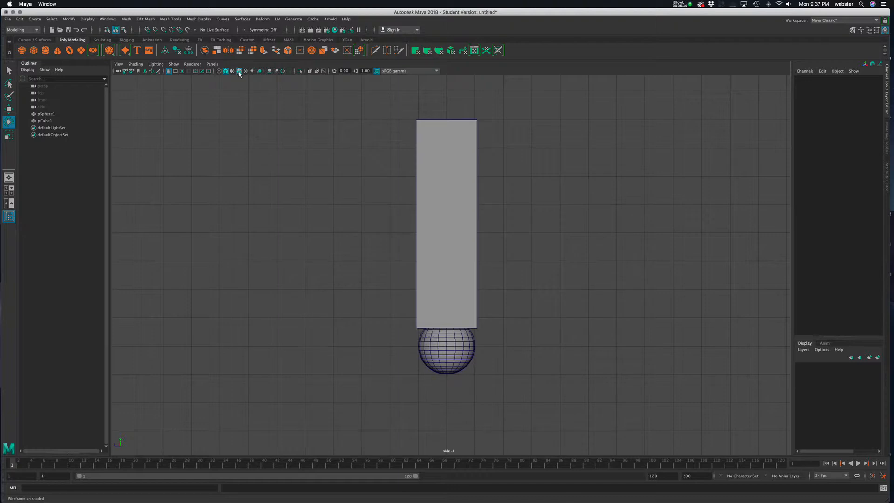
left_click(137, 67)
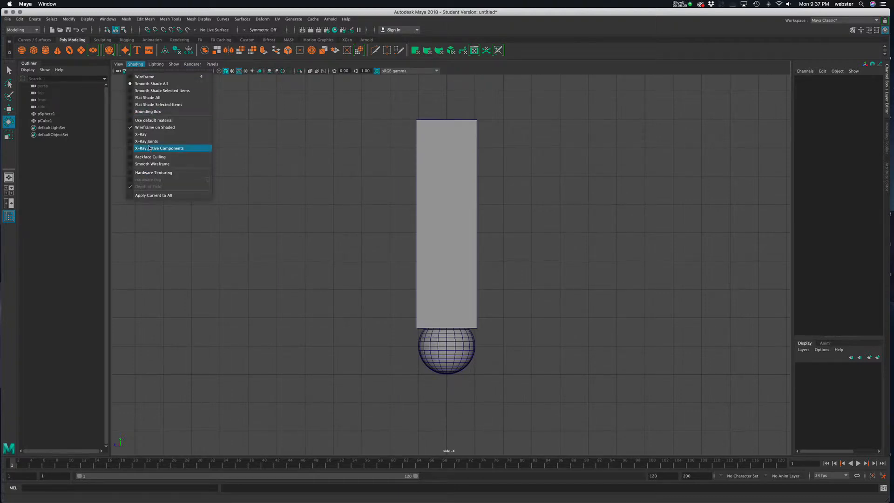
left_click(342, 227)
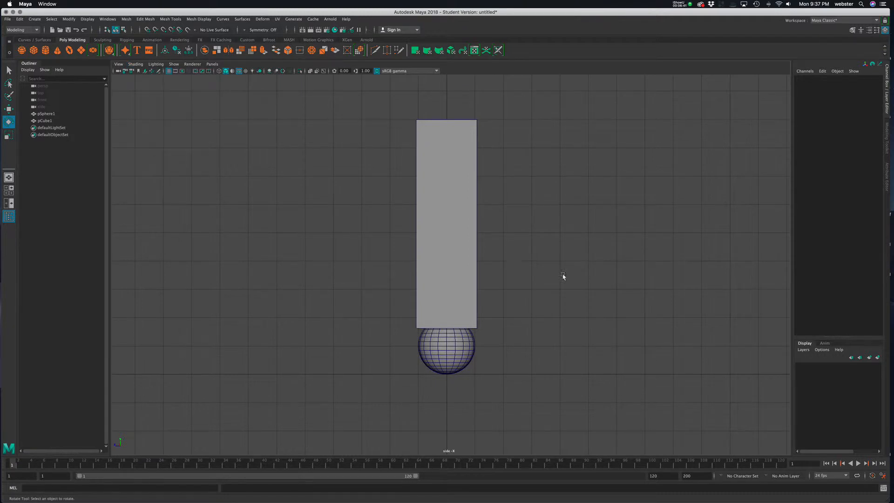
- Display the side view in wireframe and lower the tall box to Translate Y 2.529 so it overlaps the sphere more
left_click(466, 273)
right_click_drag(413, 366, 482, 356, "alt")
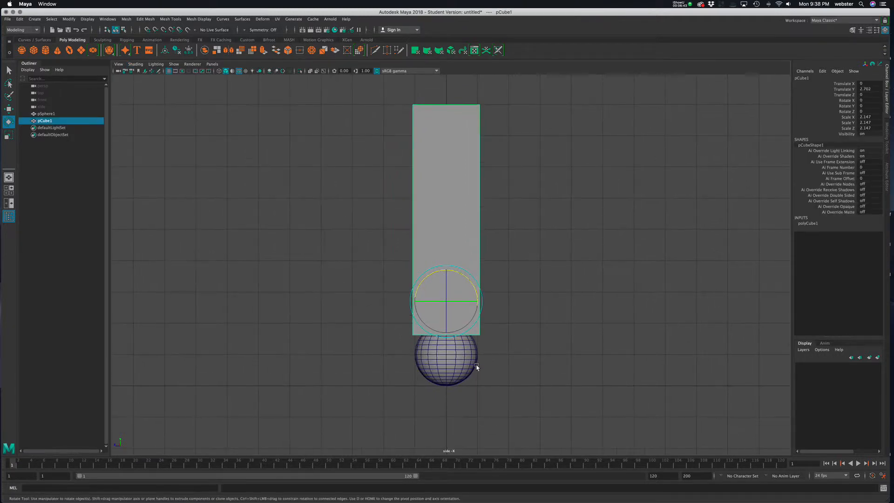
key("4")
right_click_drag(399, 351, 553, 377, "alt")
middle_click_drag(552, 377, 562, 316, "alt")
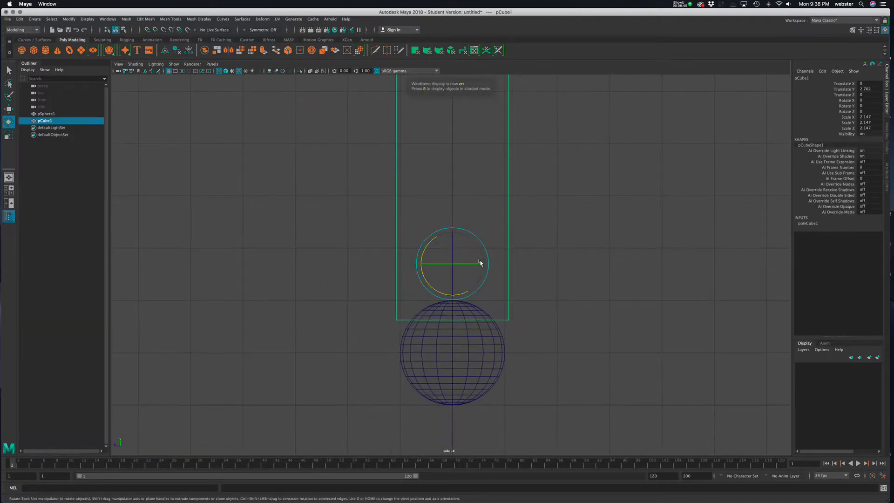
key("w")
left_click_drag(452, 233, 451, 243)
scroll(605, 339, "up", 3)
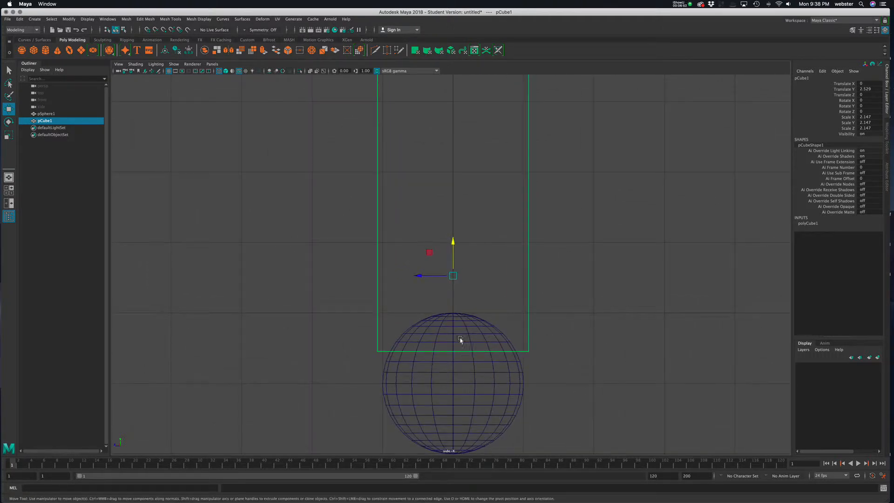
scroll(536, 341, "up", 2)
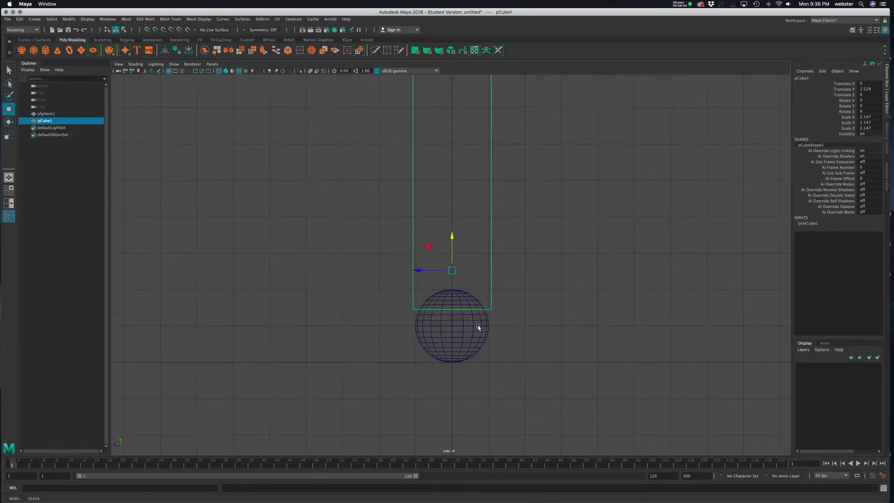
- Return the side view to shaded display and raise the tall box slightly to Translate Y 2.655
key("5")
scroll(552, 354, "down", 3)
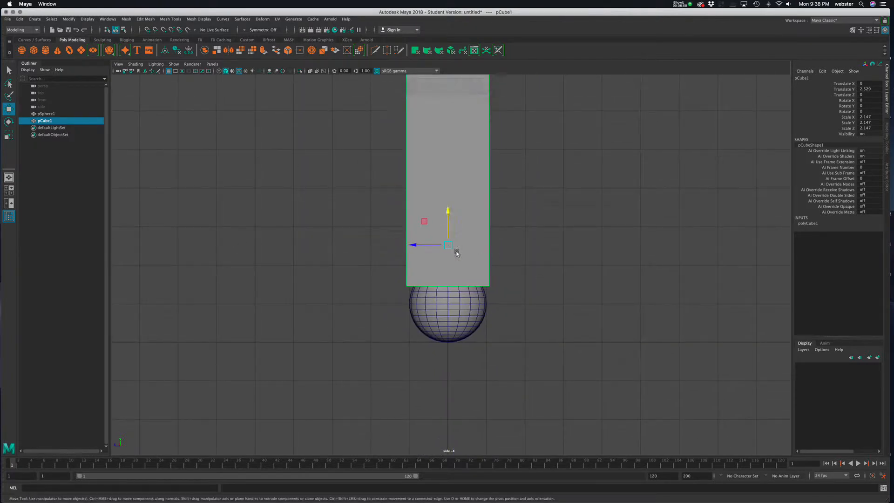
left_click_drag(448, 214, 450, 211)
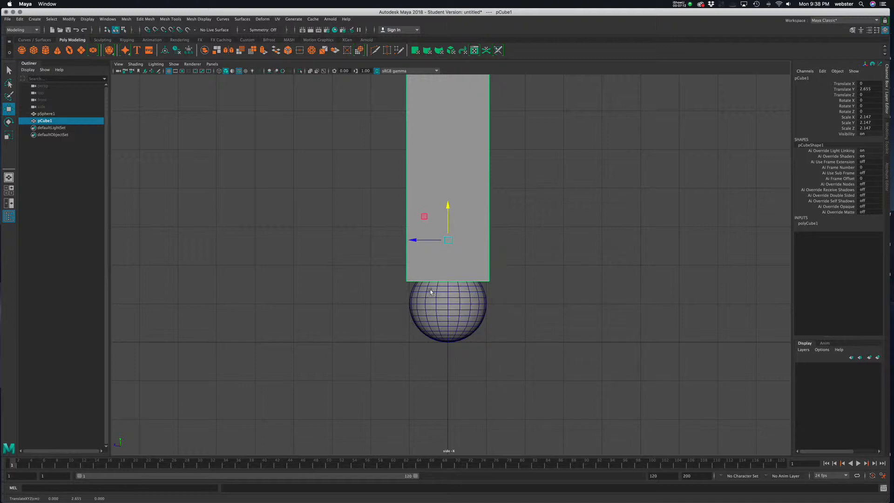
- Move the tall box's pivot straight down to the centre of the sphere in the side view
key("d")
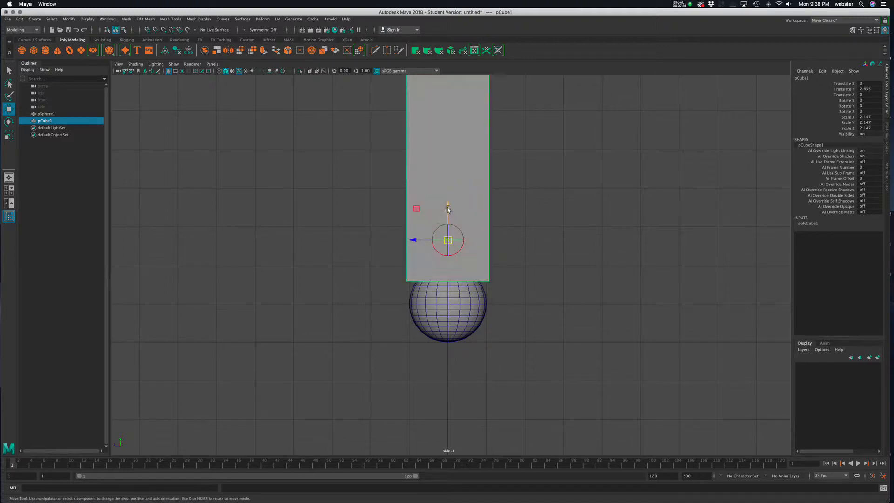
left_click_drag(446, 210, 449, 272)
scroll(512, 345, "up", 5)
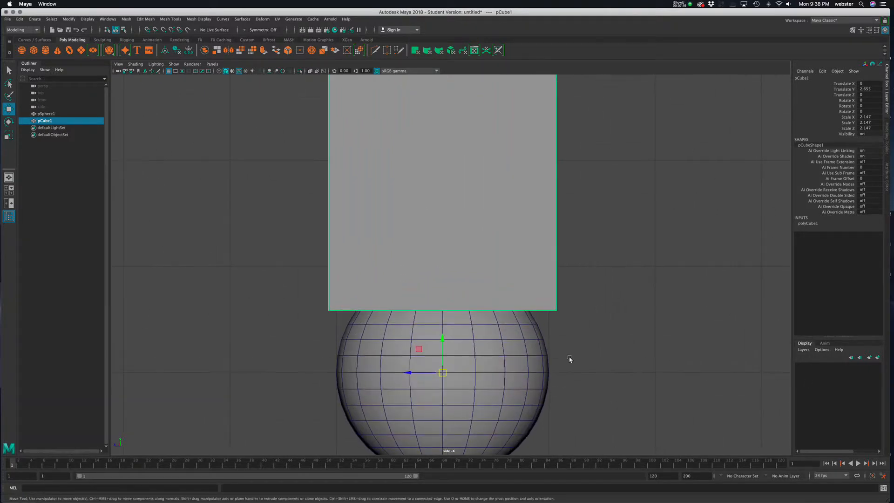
scroll(465, 293, "down", 2)
scroll(605, 284, "up", 6)
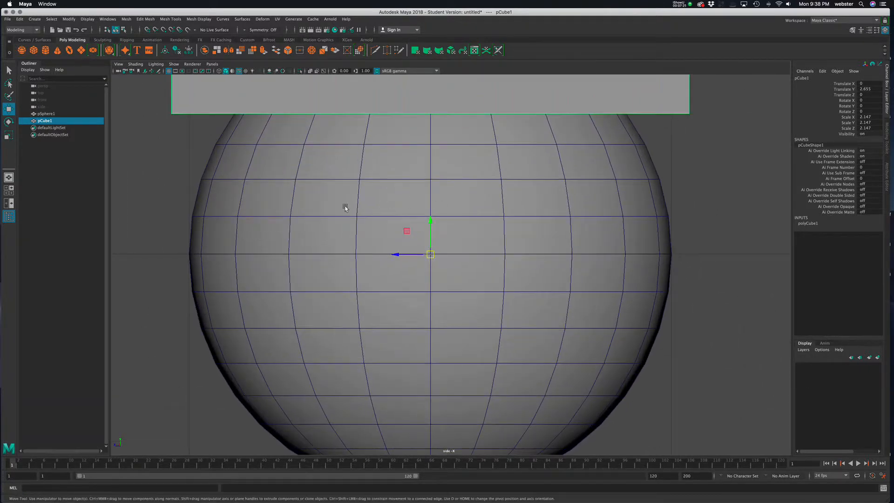
key("d")
- Show the perspective view full size with the puppet up close and the tall box selected
key("space")
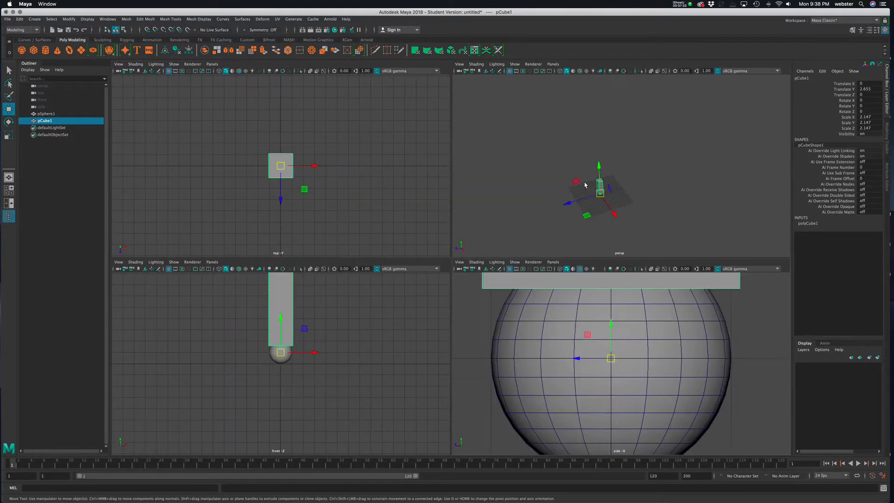
key("space")
scroll(459, 281, "up", 6)
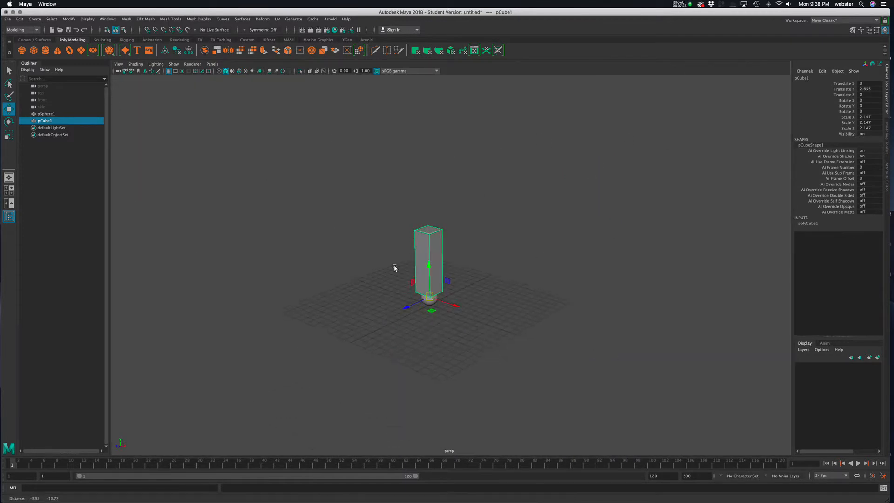
scroll(518, 284, "up", 2)
right_click_drag(436, 221, 535, 186)
left_click(442, 238)
- Try rotating the tall box about X around its new pivot, and undo the rotation
key("e")
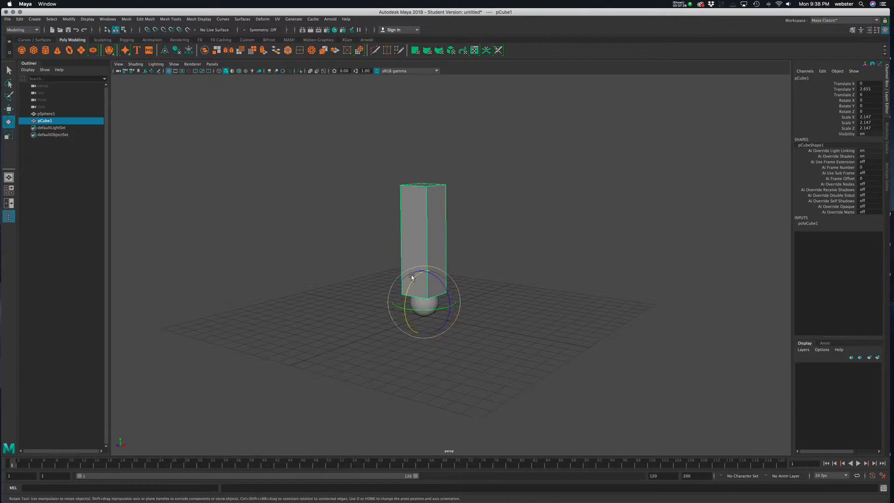
mouse_move(417, 277)
left_mouse_down()
mouse_move(399, 294)
mouse_move(425, 279)
left_mouse_up()
key("ctrl+z")
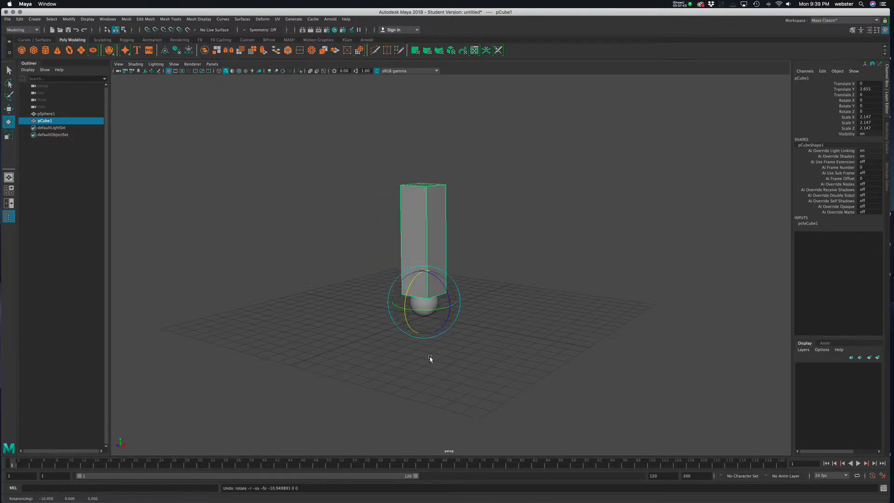
- Test the joint by tilting the tall box around the sphere to Rotate X 31.224
left_click_drag(405, 358, 482, 361, "alt")
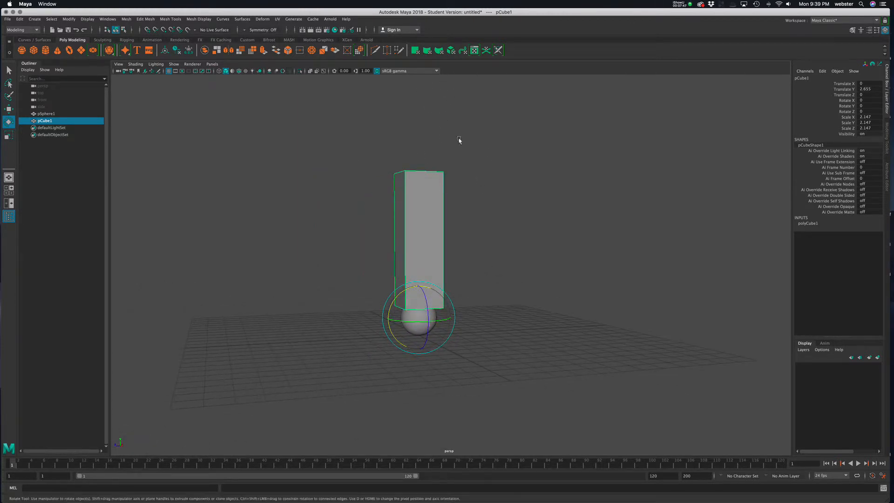
left_click(514, 283)
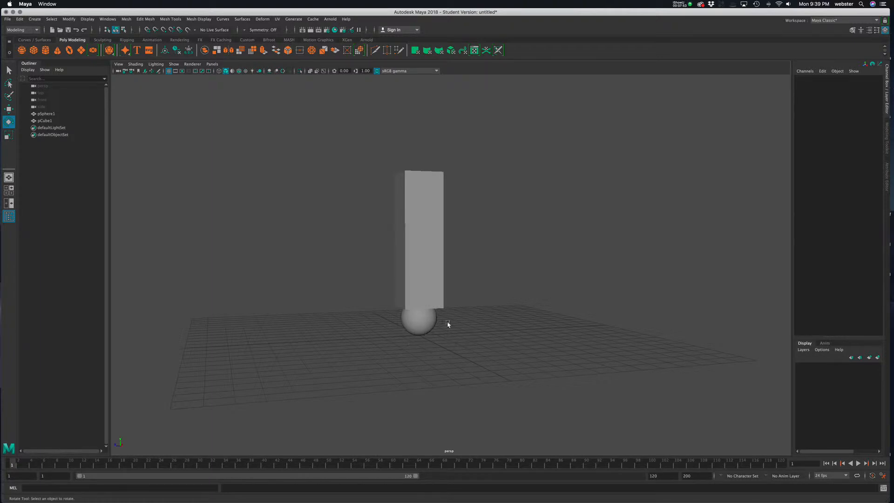
left_click_drag(448, 325, 404, 259, "alt")
left_click(410, 279)
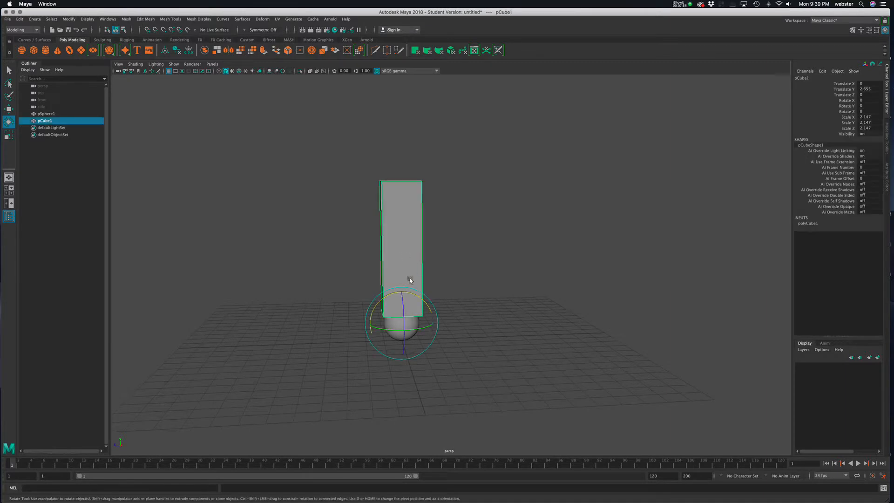
left_click_drag(406, 294, 394, 352)
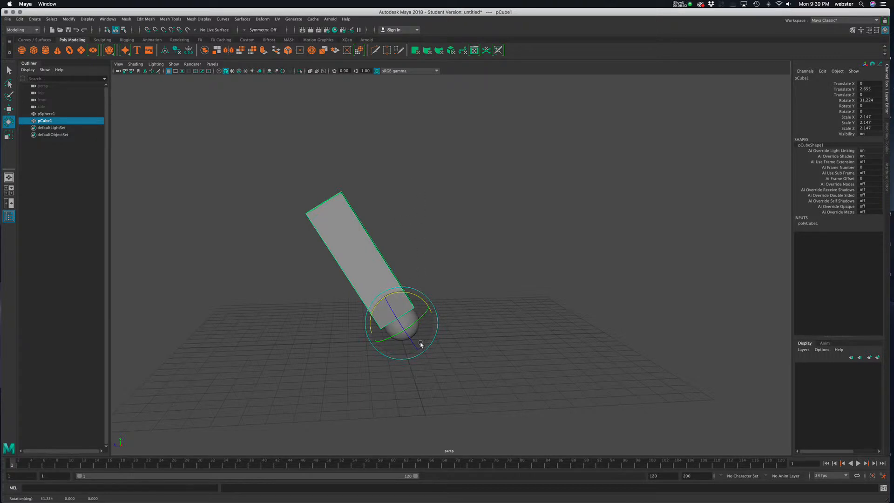
- Try moving the sphere along Z away from the tilted box, and undo the move
left_click(432, 325)
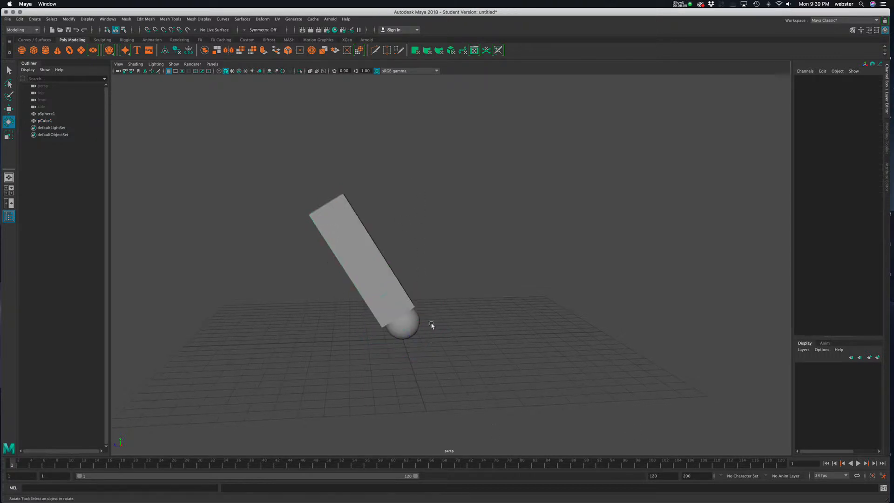
left_click(406, 335)
key("w")
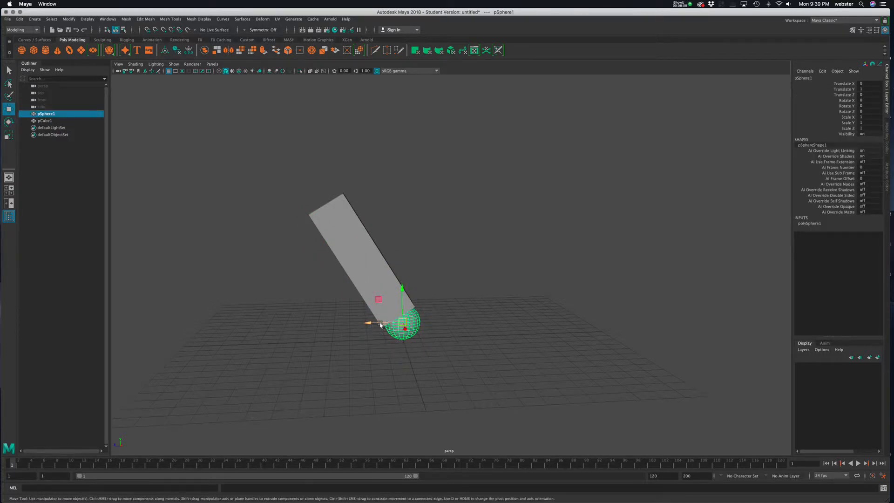
left_click_drag(370, 324, 339, 324)
key("ctrl+z")
- Select the tilted box and reset its Rotate X to 0 so it stands upright
left_click_drag(398, 316, 447, 281, "alt")
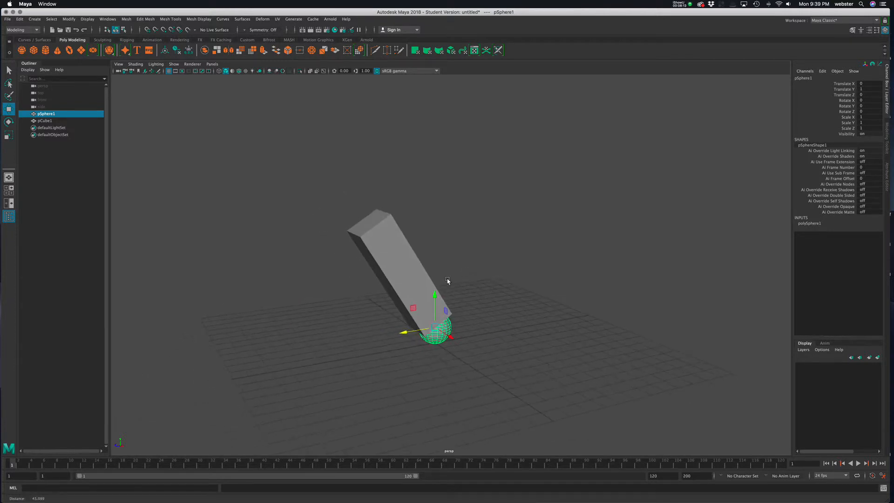
left_click(419, 279)
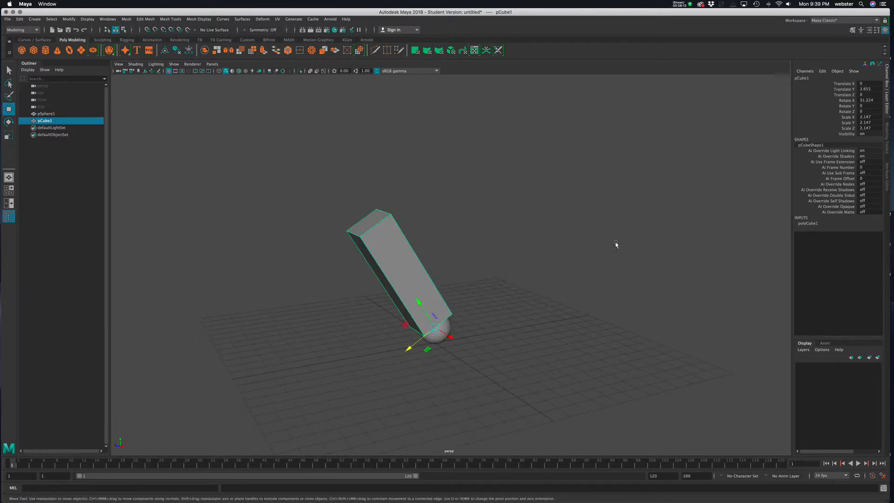
double_click(867, 100)
type("0")
key("Tab")
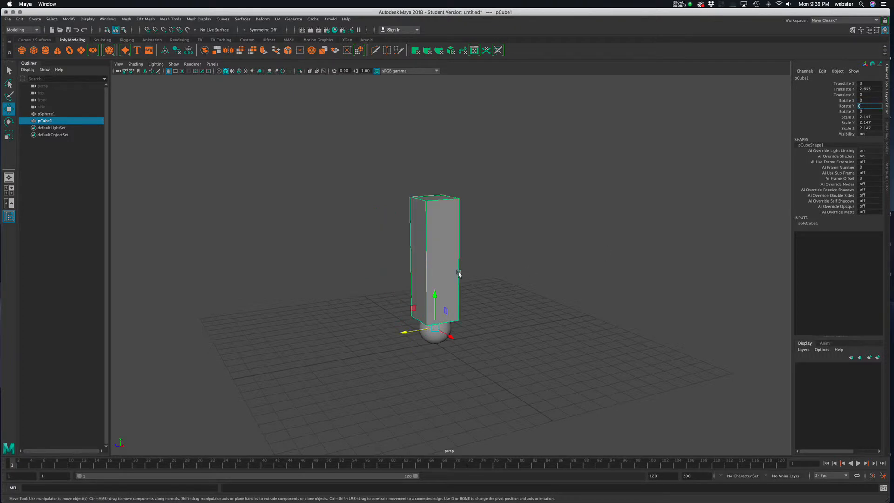
- Examine the upright box and its sphere joint from several angles and distances, reselecting the box
left_click_drag(459, 274, 501, 289, "alt")
right_click_drag(501, 289, 536, 295, "alt")
left_click_drag(537, 295, 553, 284, "alt")
right_click_drag(552, 284, 650, 314, "alt")
middle_click_drag(550, 333, 528, 338, "alt")
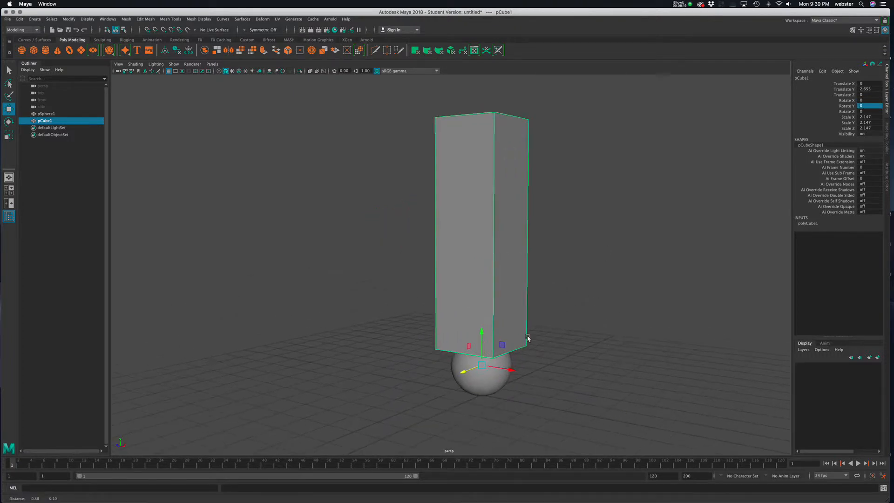
right_click_drag(527, 339, 486, 270, "alt")
mouse_move(487, 269)
left_mouse_down("alt")
mouse_move(493, 255)
mouse_move(477, 281)
left_mouse_up("alt")
right_click_drag(477, 282, 423, 284, "alt")
middle_click_drag(438, 282, 463, 274, "alt")
left_click_drag(462, 275, 470, 259, "alt")
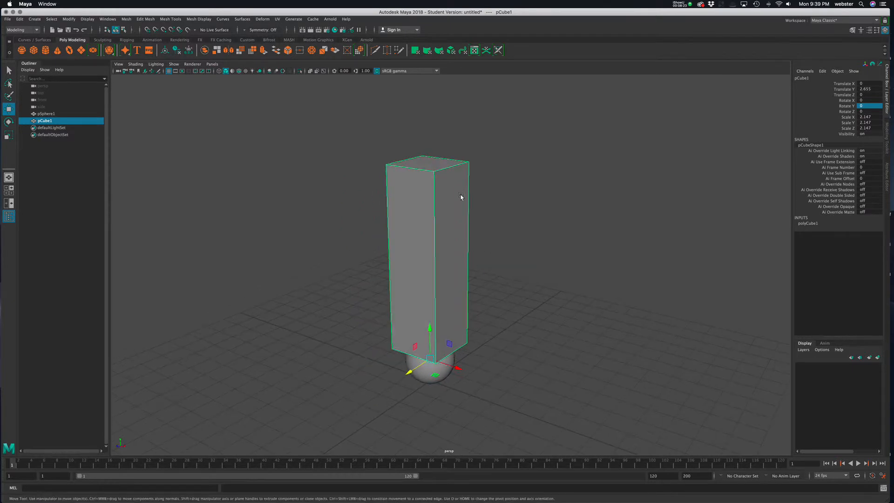
left_click(536, 210)
left_click(445, 223)
scroll(421, 193, "up", 6)
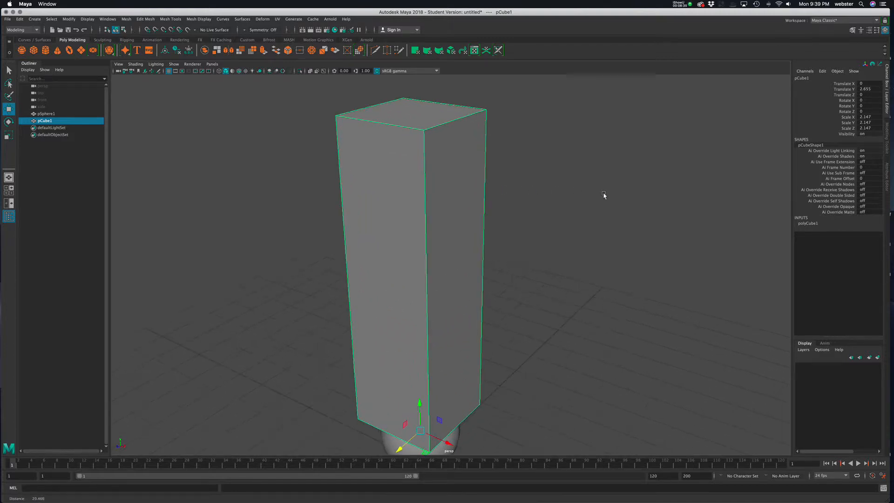
- Select all the vertices of the tall box
left_click_drag(462, 224, 495, 243, "alt")
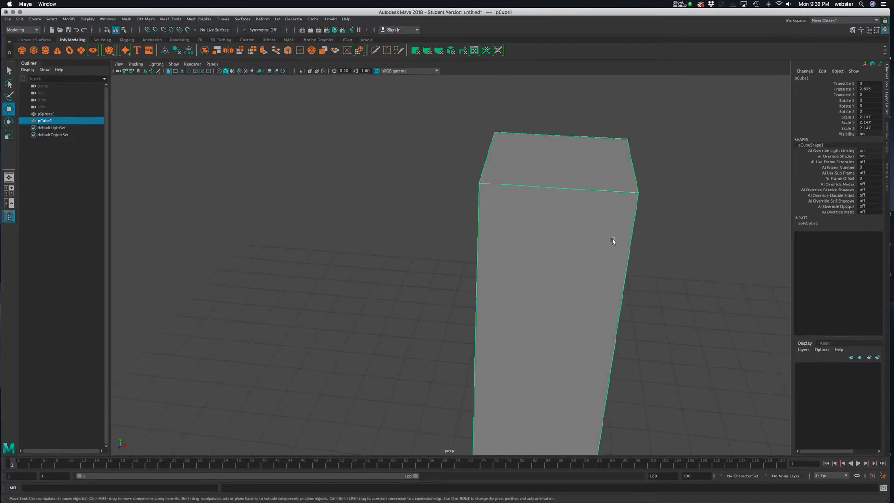
left_click_drag(613, 239, 503, 235, "alt")
right_click_drag(503, 235, 425, 224, "alt")
left_click_drag(425, 225, 474, 211, "alt")
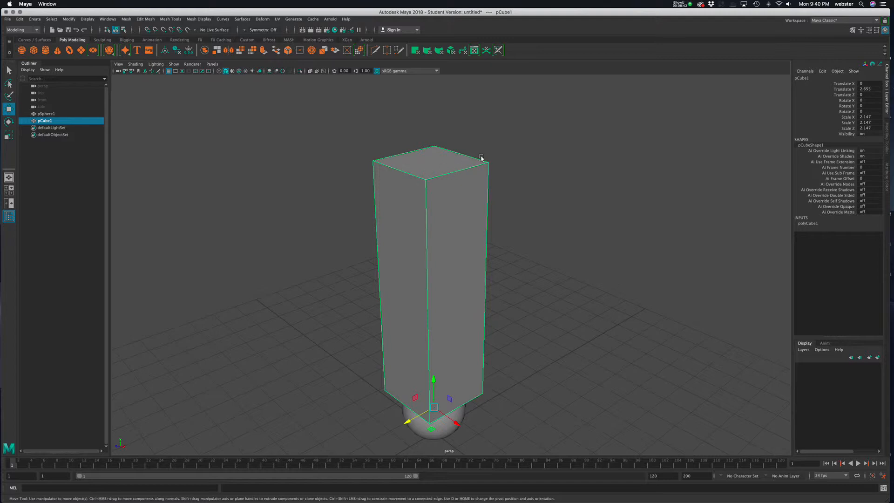
right_click_drag(455, 185, 415, 182, "alt")
right_click(452, 193)
left_click_drag(309, 122, 556, 373)
left_click_drag(561, 407, 568, 461)
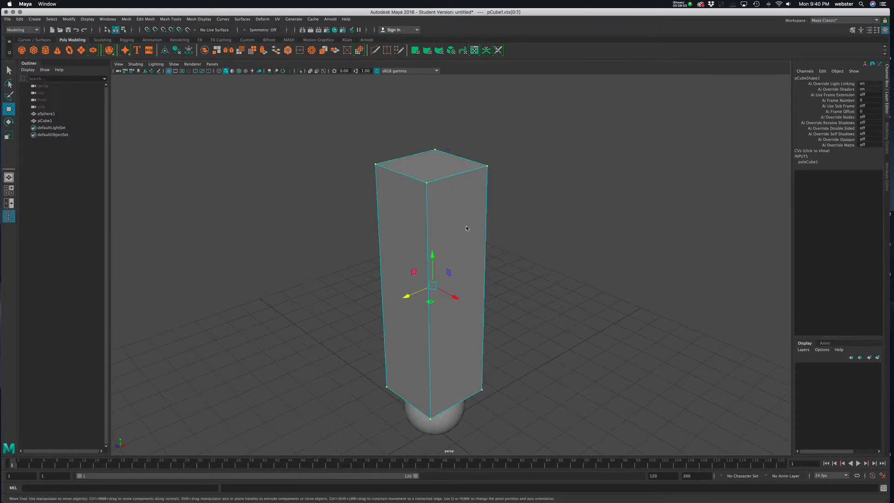
- Select every edge of the tall box and bevel them
right_click_drag(465, 226, 467, 206)
left_click_drag(342, 128, 582, 421)
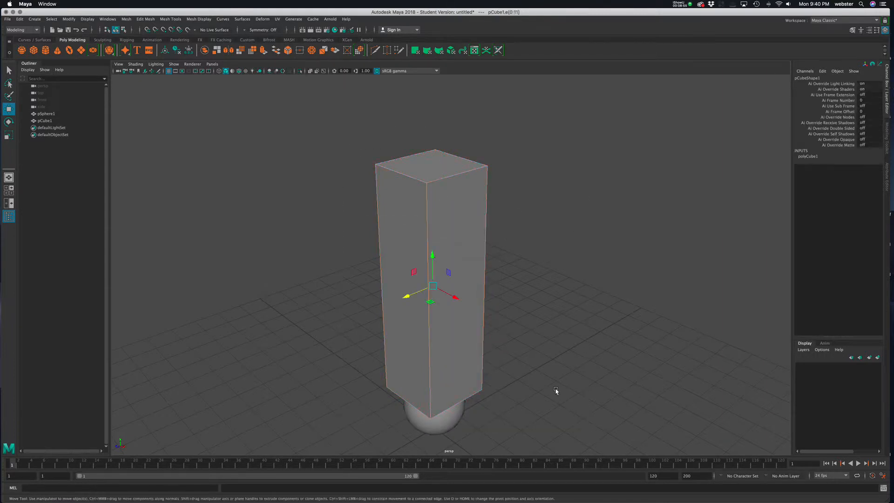
right_click(465, 234)
left_click(464, 214)
right_click(451, 223, "shift")
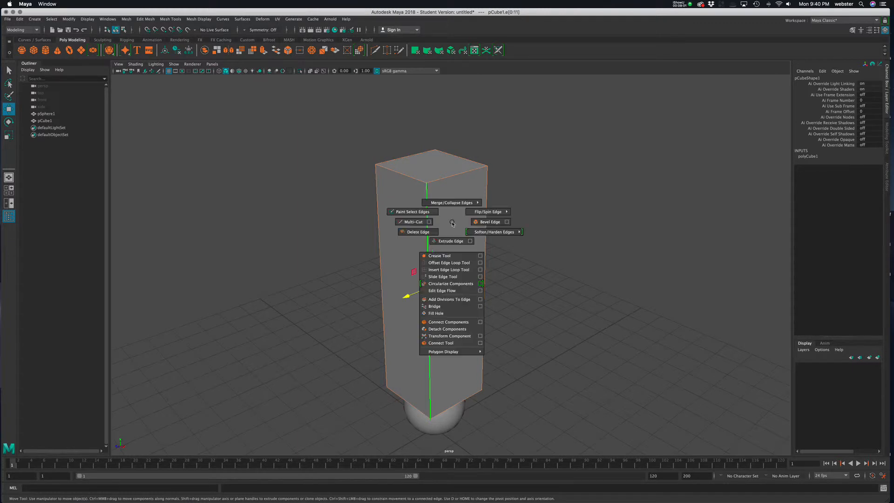
left_click(485, 223)
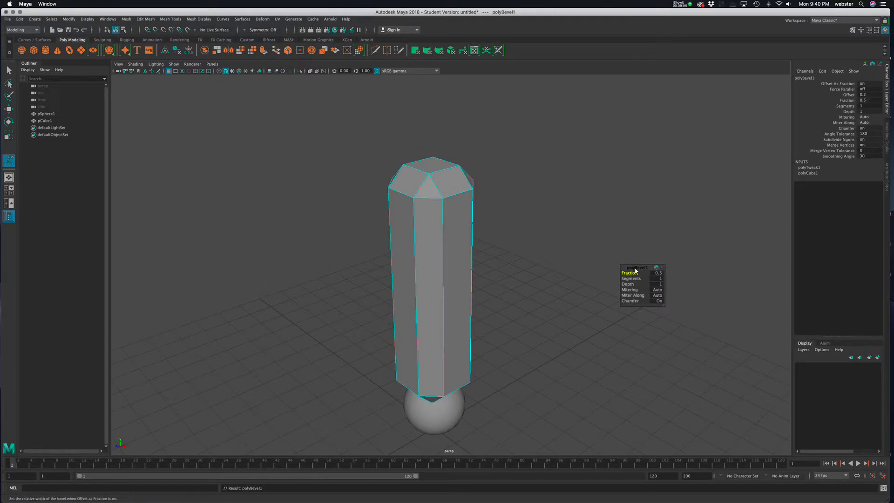
- Set the bevel's Fraction to 0.1
left_click_drag(629, 273, 640, 273)
left_click(652, 274)
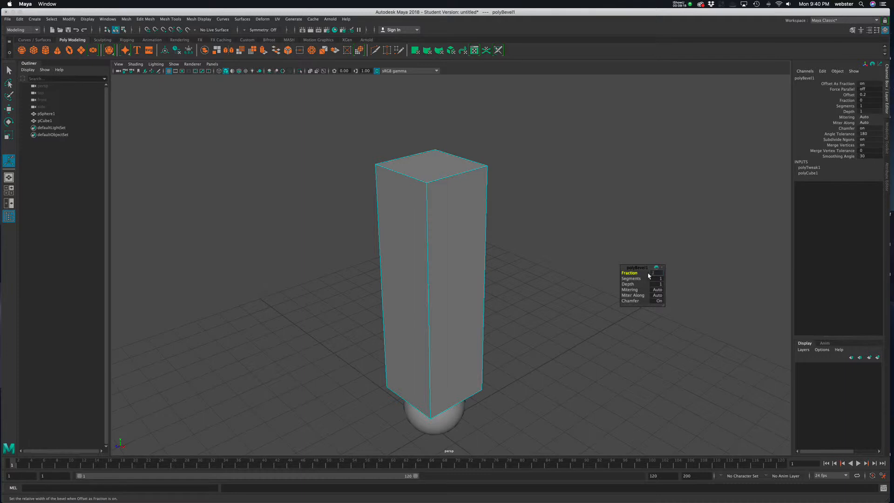
type(".1")
key("Return")
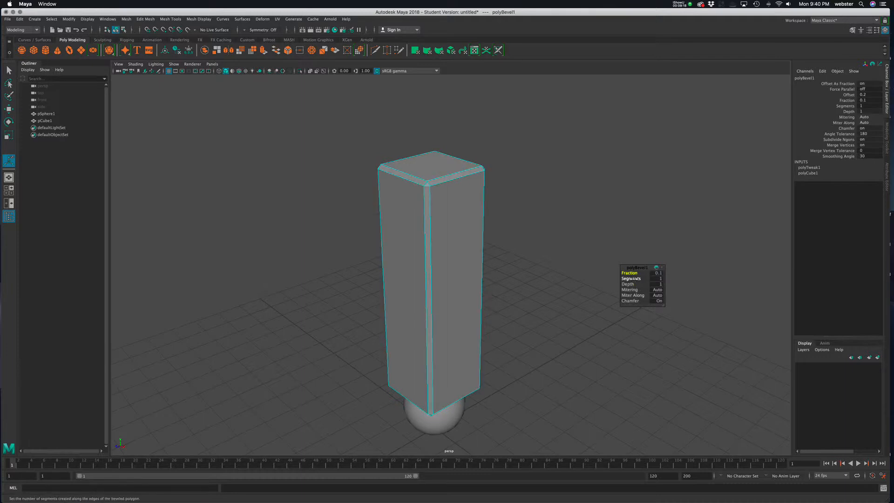
- Set the bevel's Segments to 3, then return to object mode and deselect the box
left_click_drag(632, 279, 637, 278)
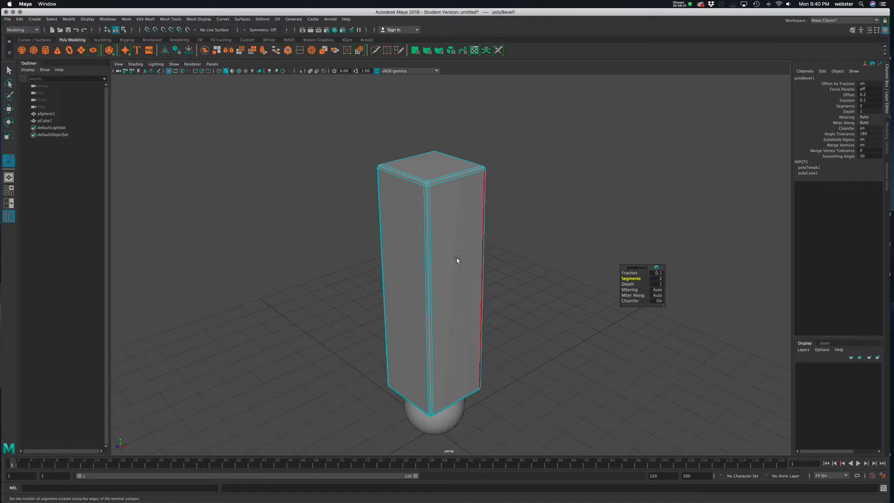
right_click_drag(457, 259, 554, 233, "alt")
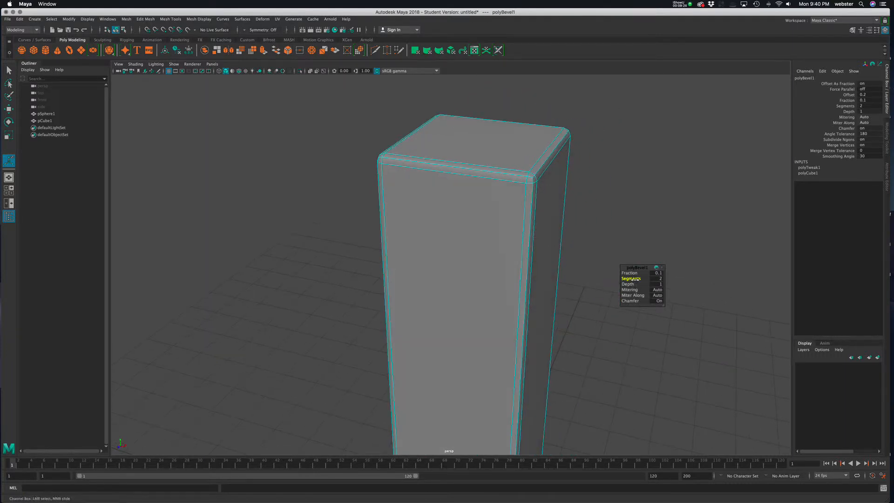
left_click_drag(636, 280, 638, 279)
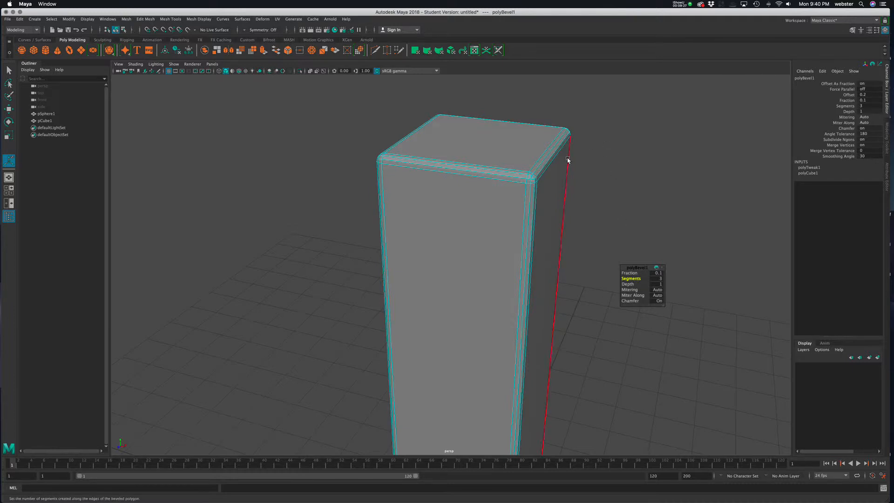
right_click_drag(555, 152, 579, 140)
left_click(582, 144)
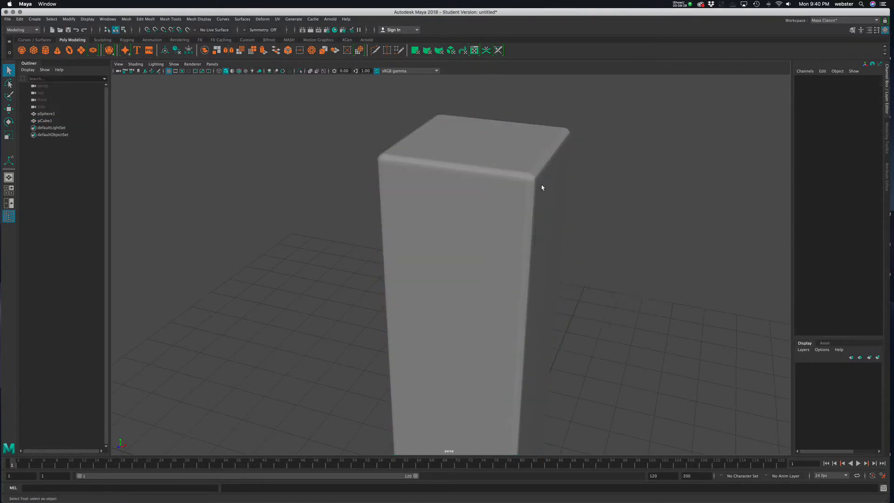
- Preview the beveled box with smooth mesh display, inspect it from several angles, and switch the preview off
left_click(537, 194)
key("3")
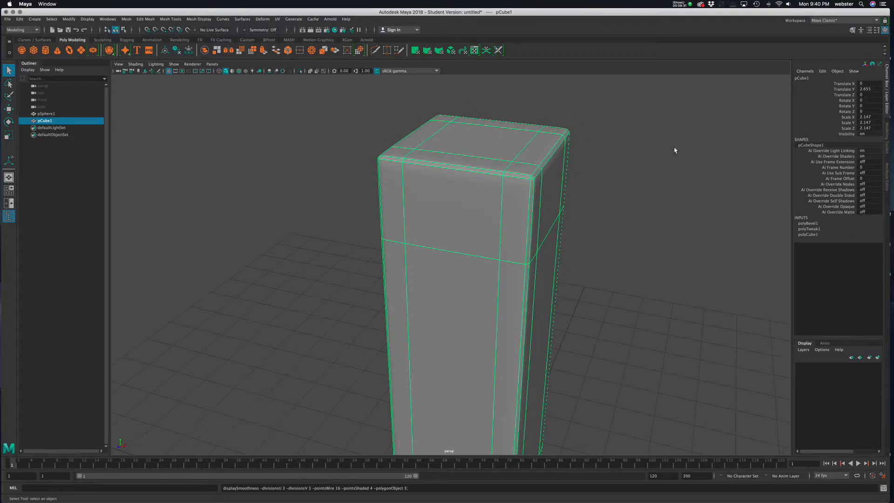
left_click(627, 228)
mouse_move(626, 228)
left_mouse_down("alt")
mouse_move(635, 219)
mouse_move(670, 229)
mouse_move(377, 132)
left_mouse_up("alt")
left_click(135, 64)
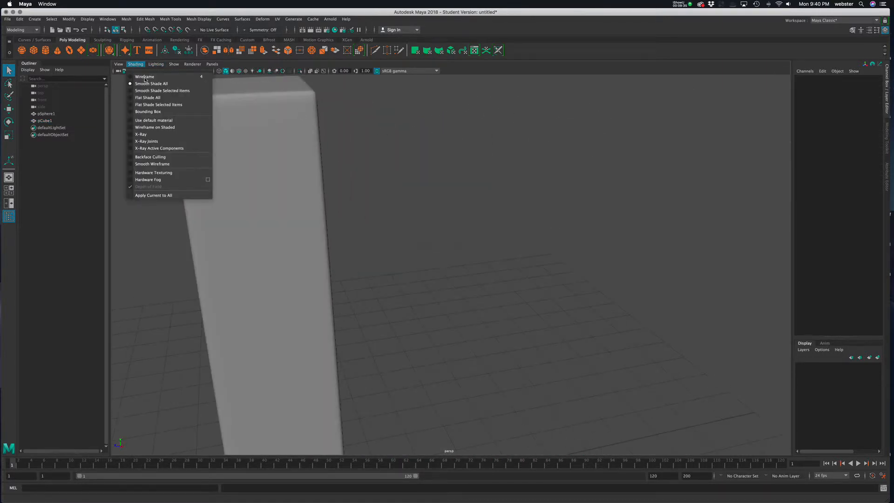
left_click(441, 161)
left_click_drag(441, 161, 312, 224, "alt")
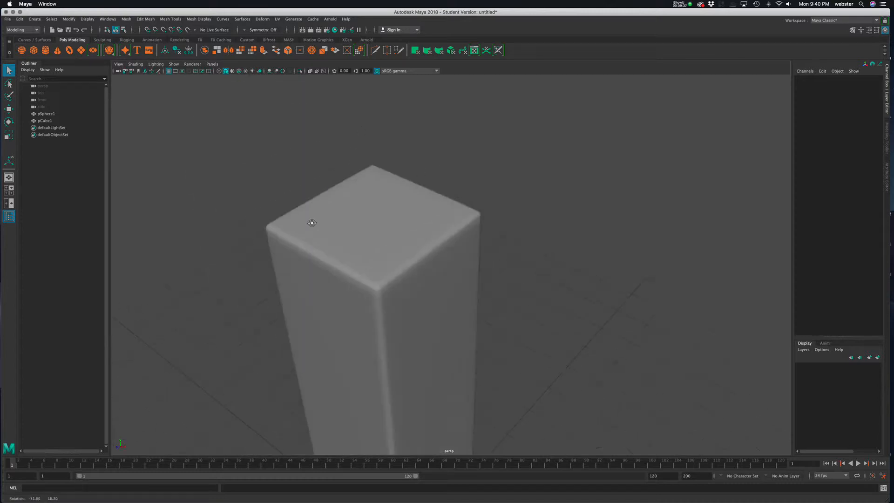
right_click_drag(312, 223, 239, 205, "alt")
middle_click_drag(436, 286, 444, 272, "alt")
mouse_move(443, 272)
left_mouse_down("alt")
mouse_move(442, 224)
mouse_move(432, 271)
left_mouse_up("alt")
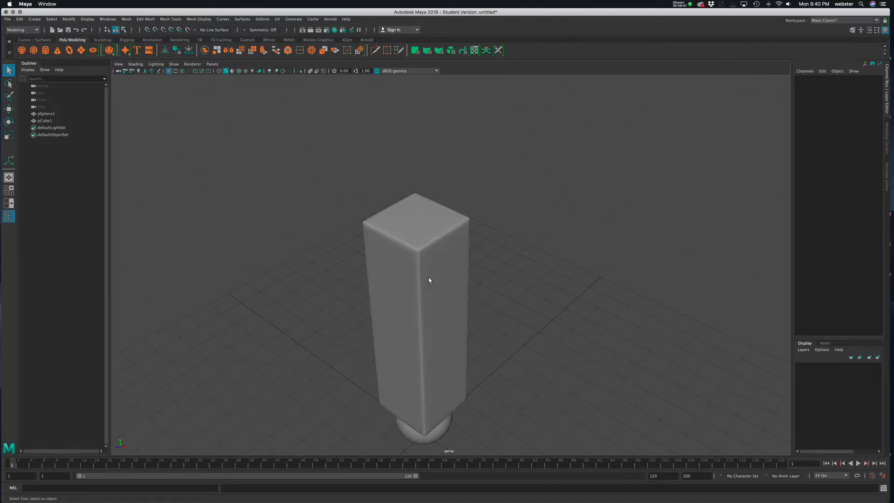
left_click(431, 268)
key("1")
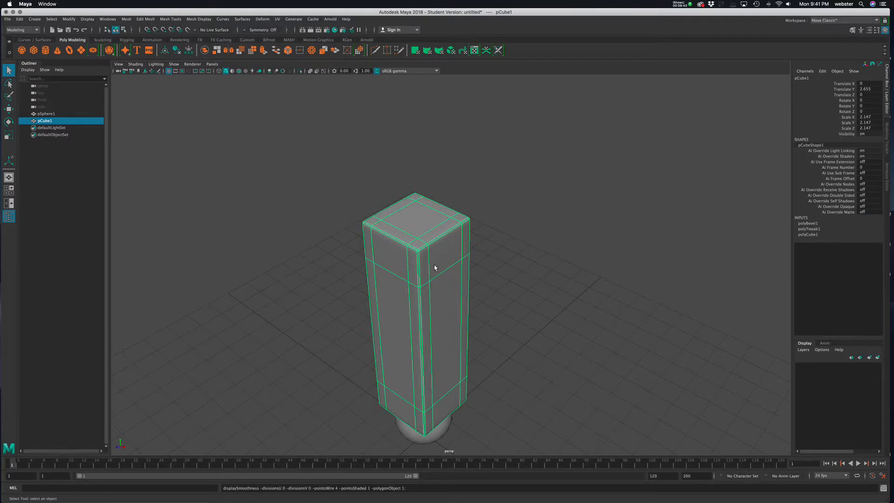
- Compare the box's upper beveled edges up close with smooth preview on and off, leaving the unsmoothed box selected
left_click_drag(439, 251, 449, 258, "alt")
right_click_drag(449, 258, 566, 259, "alt")
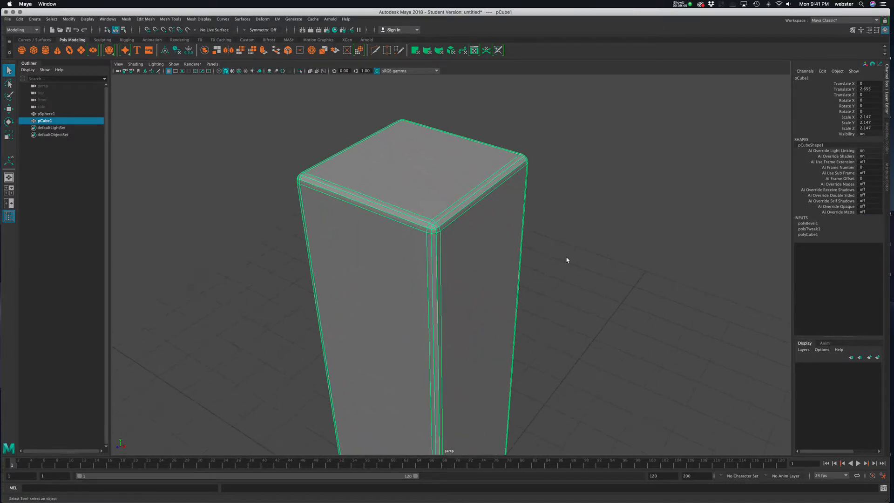
middle_click_drag(526, 257, 543, 260, "alt")
middle_click_drag(483, 259, 512, 249, "alt")
left_click(619, 203)
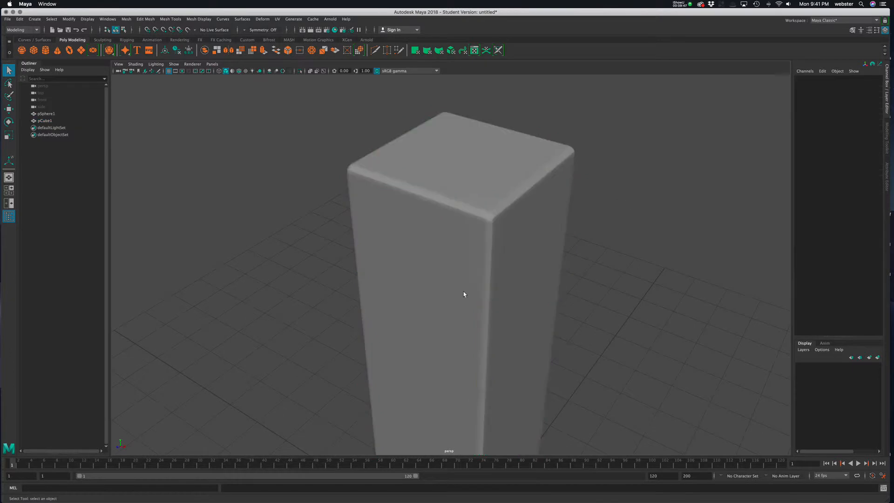
left_click(476, 295)
key("3")
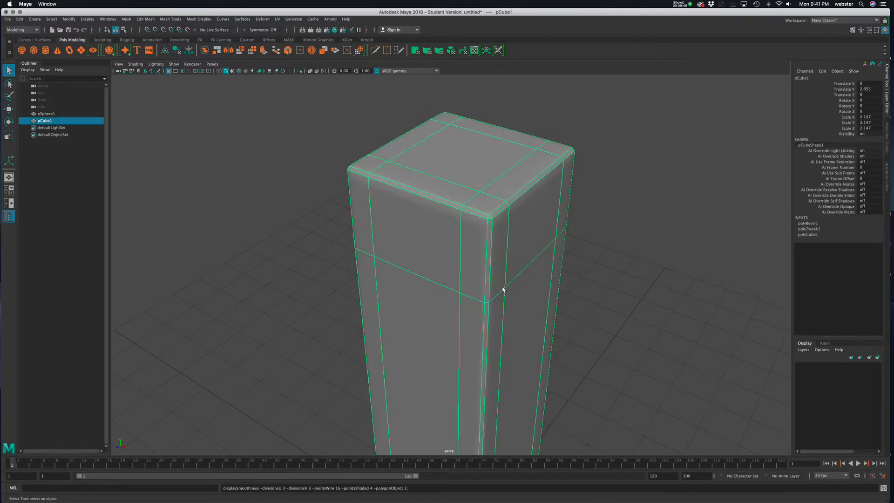
key("2")
key("1")
left_click(600, 261)
left_click(523, 284)
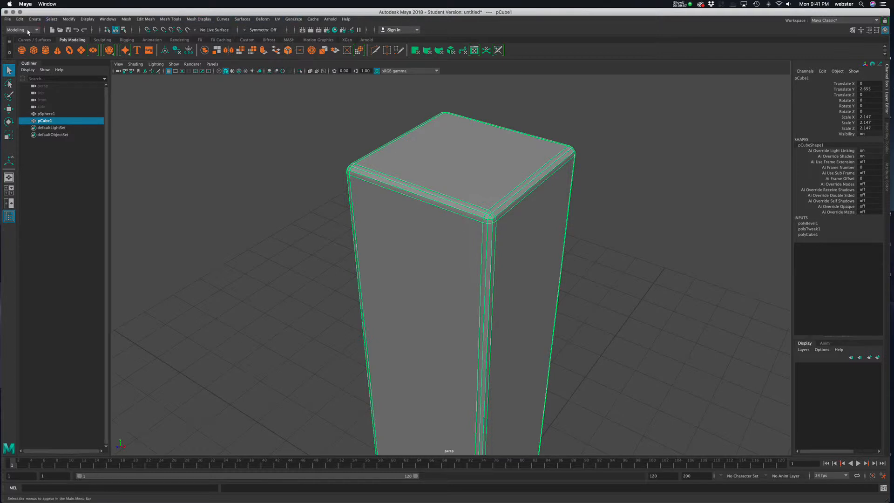
- Apply Soften/Harden Edges to the beveled box with an angle of 60
left_click(202, 20)
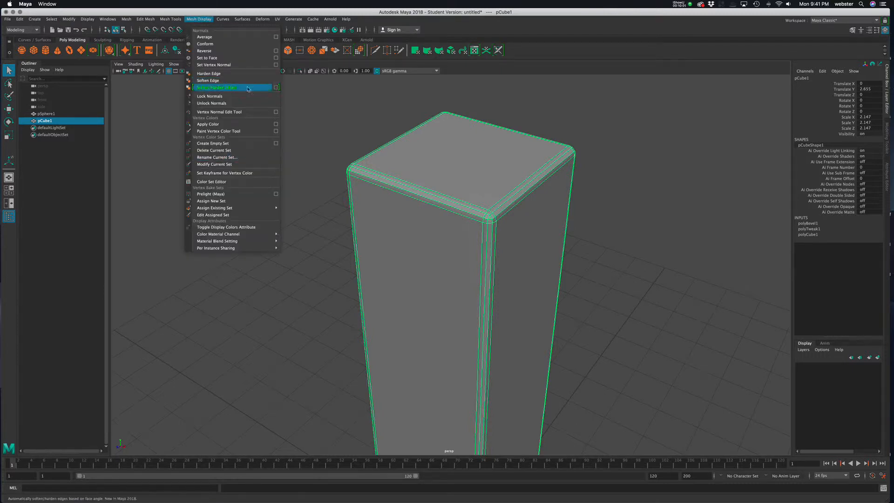
left_click(276, 87)
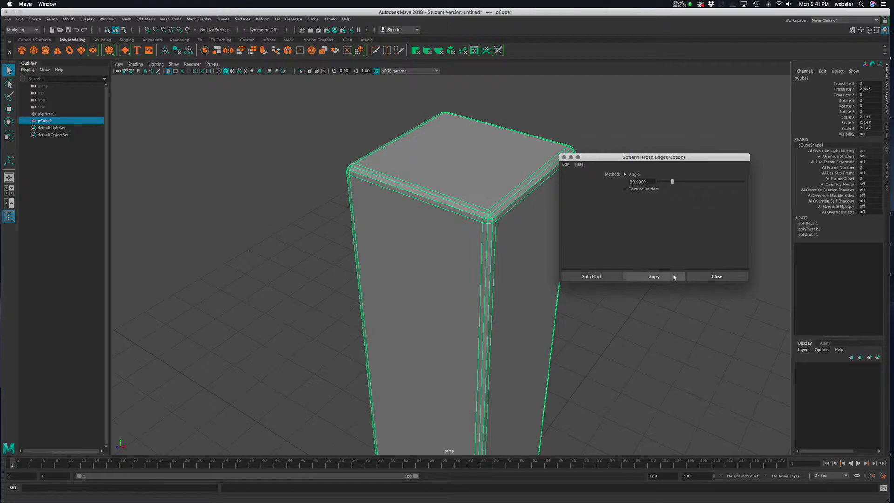
left_click_drag(649, 182, 596, 182)
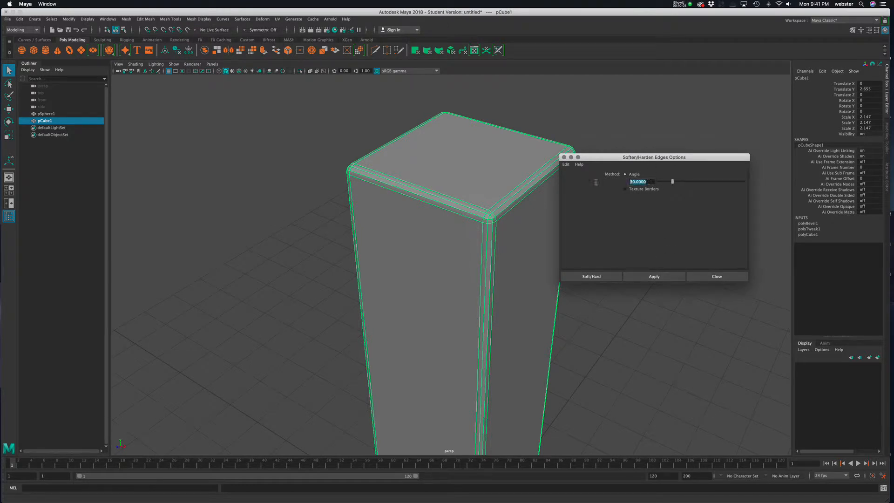
type("60")
left_click(651, 277)
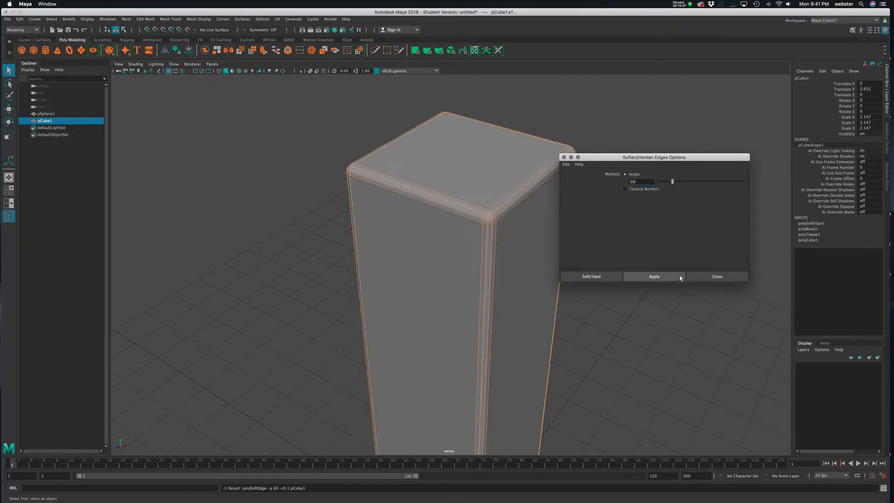
left_click(717, 281)
- Examine the box's softened beveled edges from several angles and distances, with the box deselected and selected
left_click(557, 289)
left_click_drag(557, 289, 489, 275, "alt")
left_click_drag(450, 273, 476, 265, "alt")
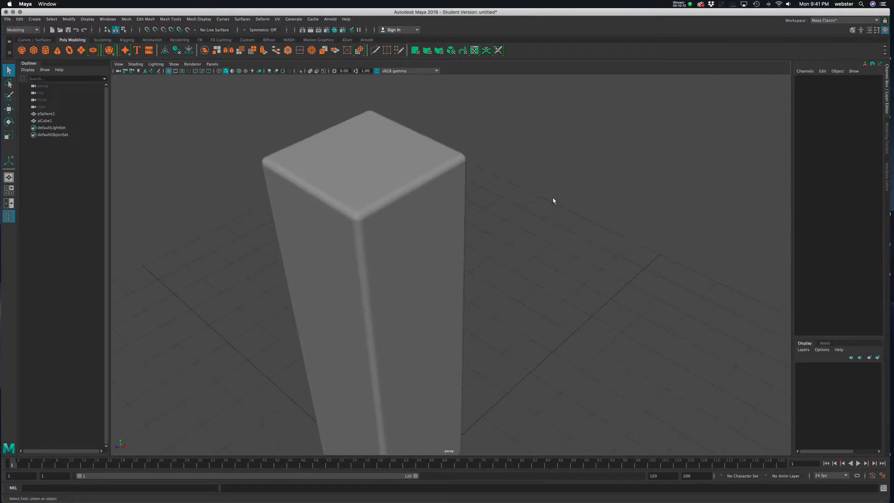
left_click(423, 191)
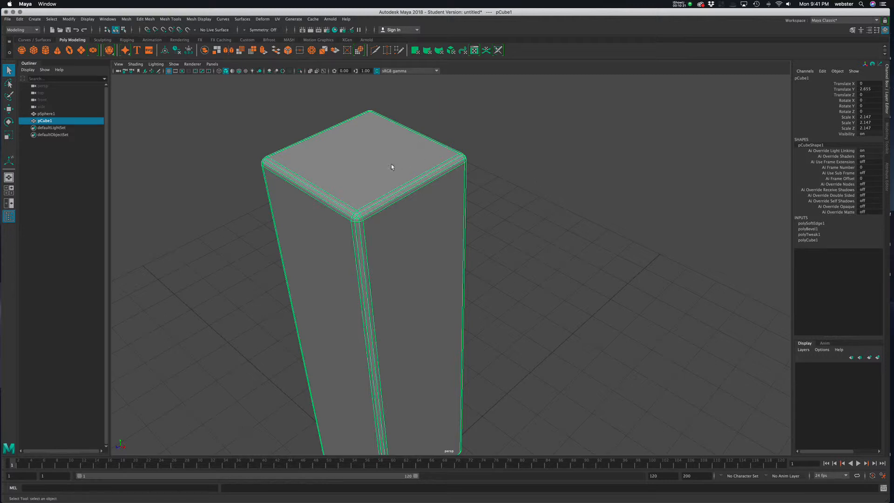
left_click(543, 293)
left_click_drag(542, 293, 464, 298, "alt")
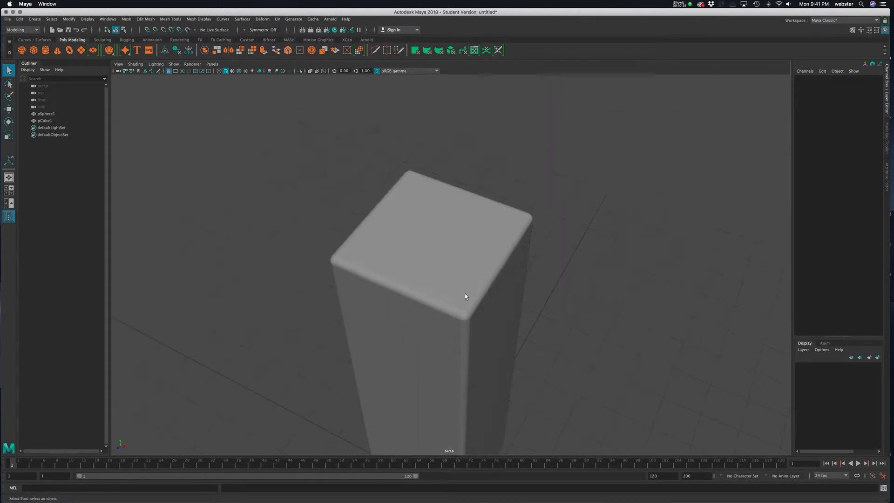
scroll(459, 279, "down", 5)
mouse_move(435, 236)
left_mouse_down("alt")
mouse_move(397, 220)
mouse_move(404, 236)
mouse_move(420, 227)
left_mouse_up("alt")
scroll(488, 255, "down", 3)
left_click_drag(286, 200, 440, 205, "alt")
left_click(449, 209)
scroll(554, 236, "up", 5)
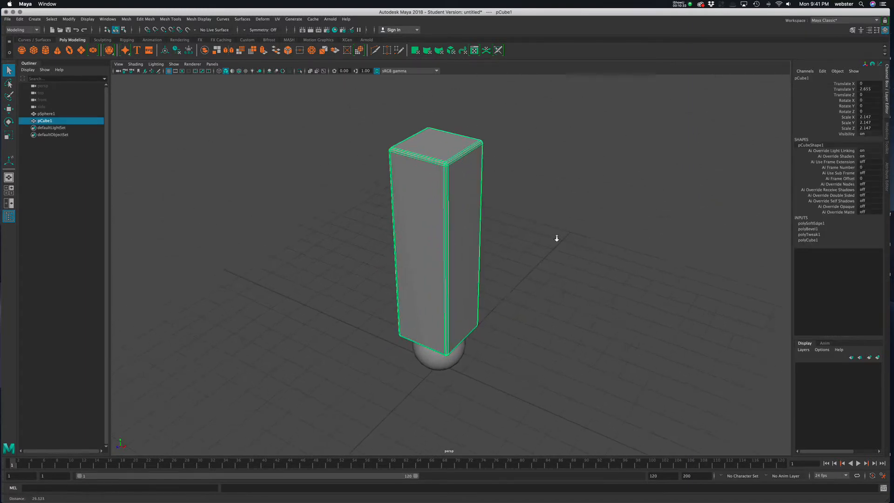
- Check how the sphere joint meets the underside of the box, selecting the sphere and the box in turn
left_click_drag(516, 305, 416, 307, "alt")
left_click(416, 307)
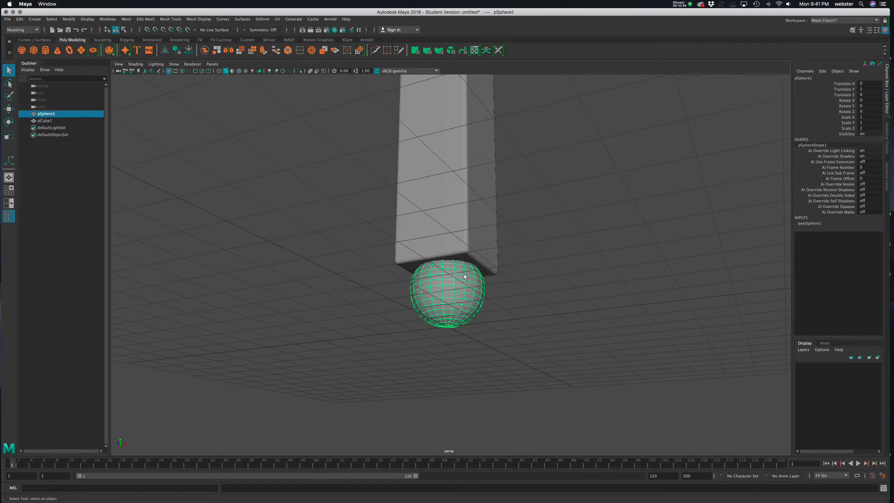
left_click_drag(464, 274, 321, 285, "alt")
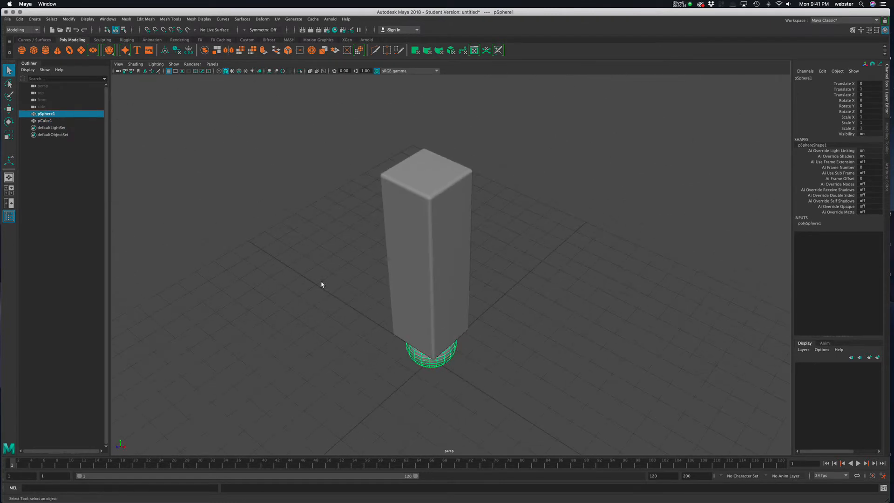
left_click(46, 121)
left_click_drag(280, 197, 267, 199, "alt")
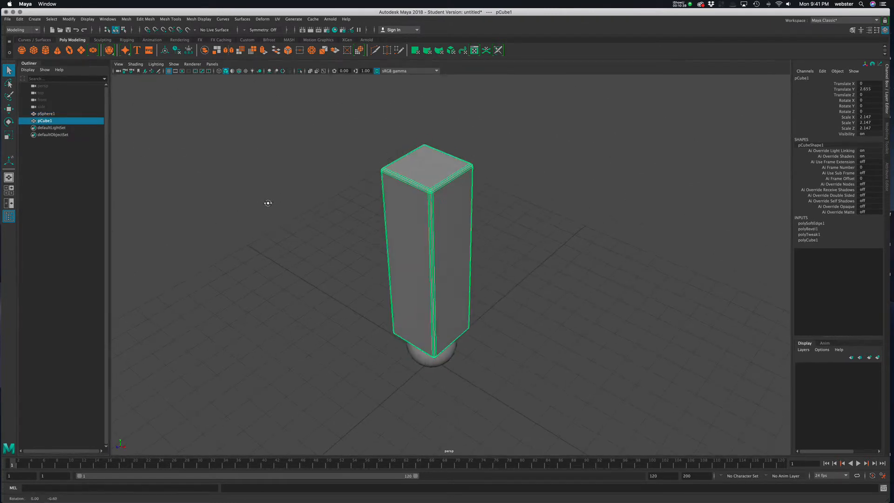
- Parent pSphere1 under pCube1, expand the hierarchy, and select the parent box
left_click(46, 114)
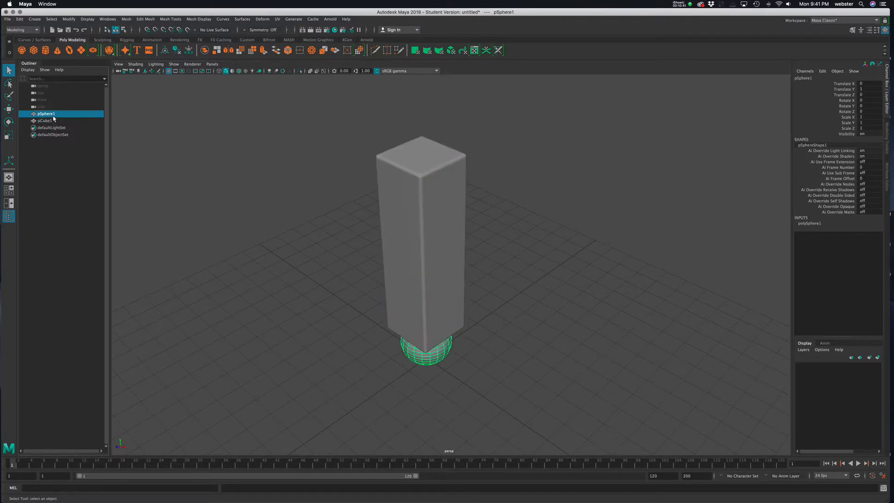
middle_click_drag(42, 116, 61, 123)
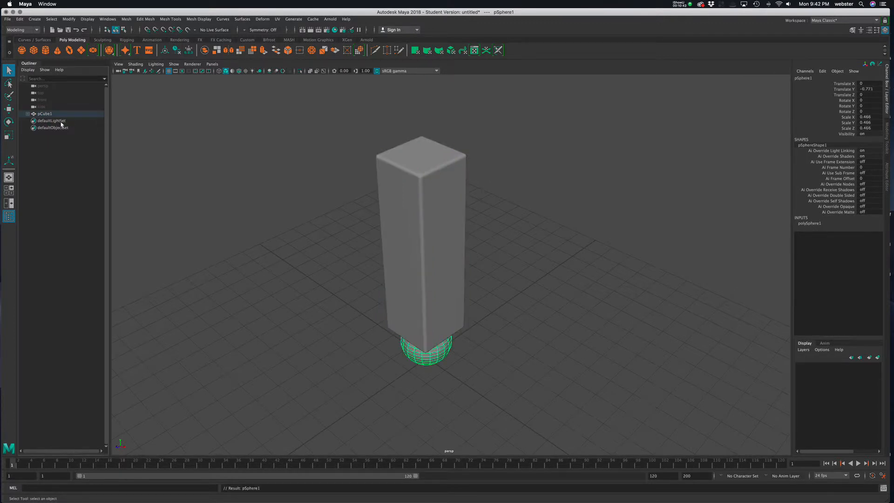
left_click(27, 114)
left_click(45, 114)
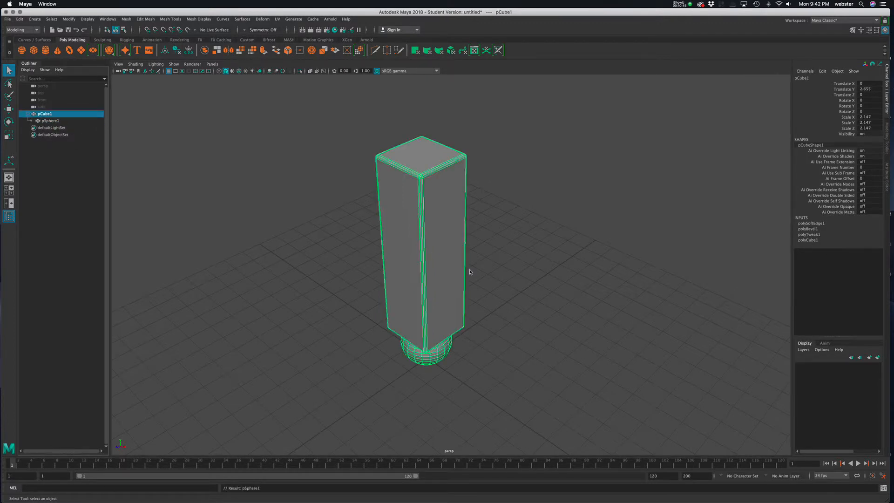
- Try rotating the parent box to test how it swings about its sphere joint, and undo each rotation
key("e")
left_click_drag(420, 315, 426, 296)
key("super+z")
right_click_drag(470, 310, 566, 325, "alt")
middle_click_drag(472, 309, 472, 296, "alt")
left_click_drag(404, 306, 430, 303)
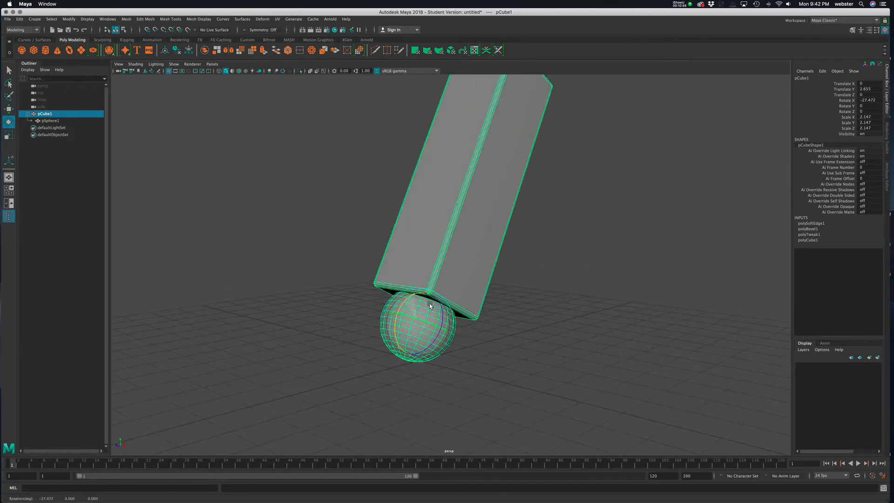
key("super+z")
right_click_drag(466, 349, 423, 344, "alt")
middle_click_drag(423, 345, 442, 331, "alt")
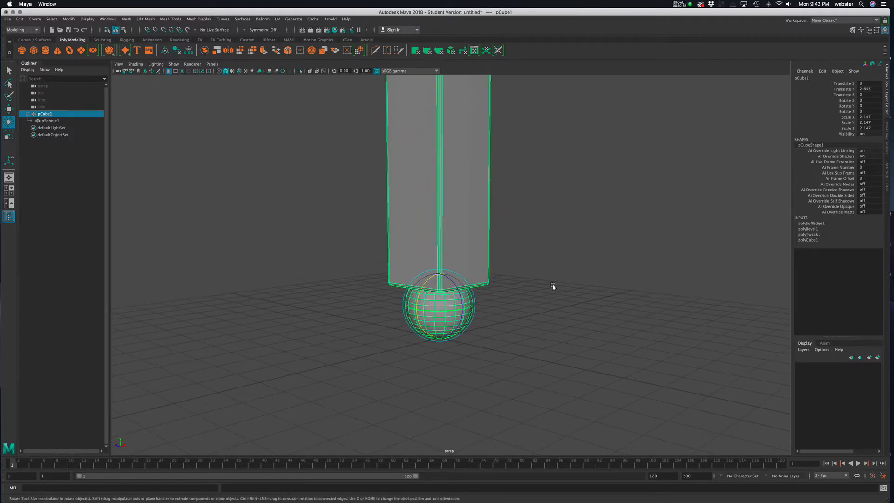
- Examine the upright box and its sphere joint from several angles and distances, then deselect them
left_click_drag(534, 285, 507, 305, "alt")
right_click_drag(506, 305, 489, 312, "alt")
left_click_drag(489, 311, 470, 322, "alt")
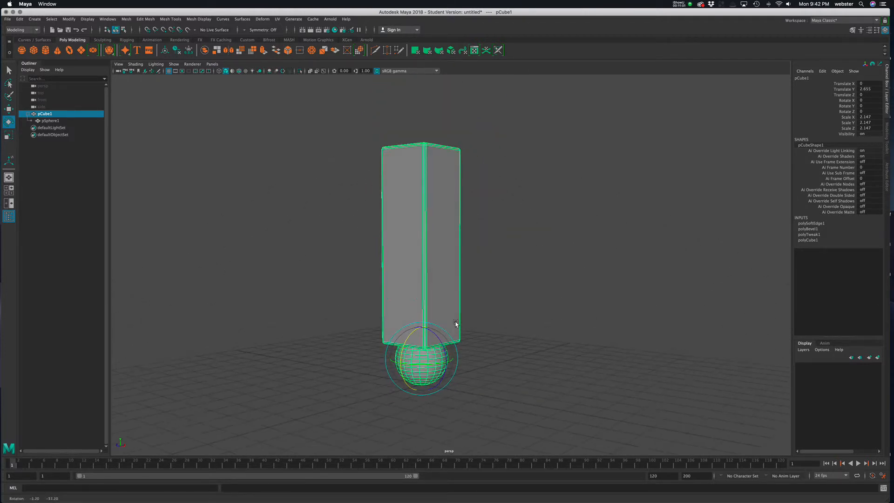
right_click_drag(470, 321, 456, 324, "alt")
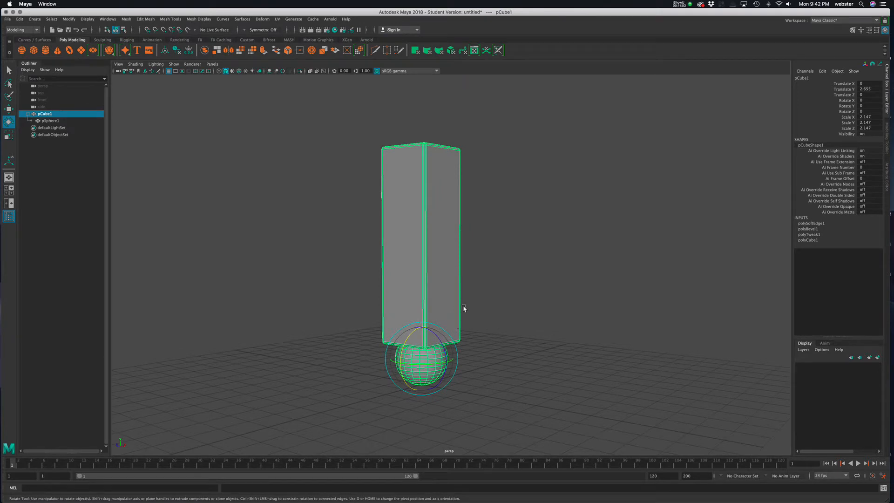
mouse_move(464, 307)
left_mouse_down("alt")
mouse_move(459, 319)
mouse_move(465, 315)
left_mouse_up("alt")
right_click_drag(517, 310, 410, 303, "alt")
middle_click_drag(439, 306, 382, 349, "alt")
left_click(515, 279)
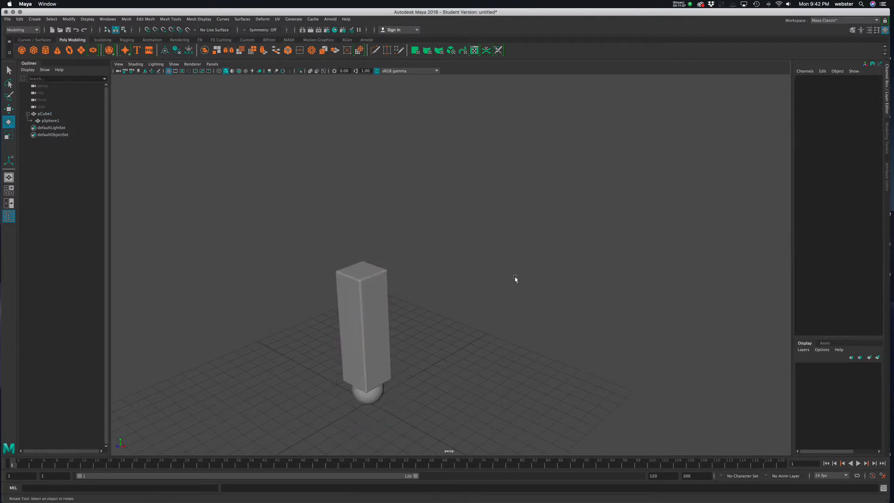
- Rename the parent box pCube1 to knuckle_1
left_click(378, 337)
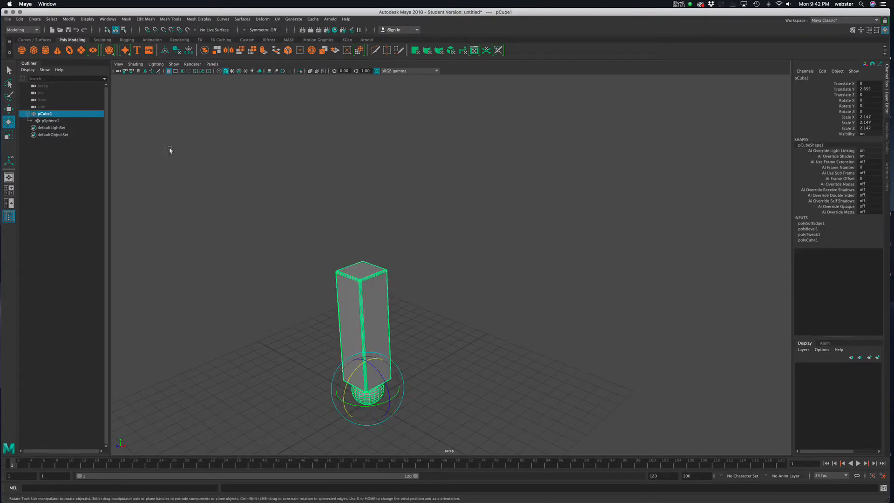
double_click(48, 114)
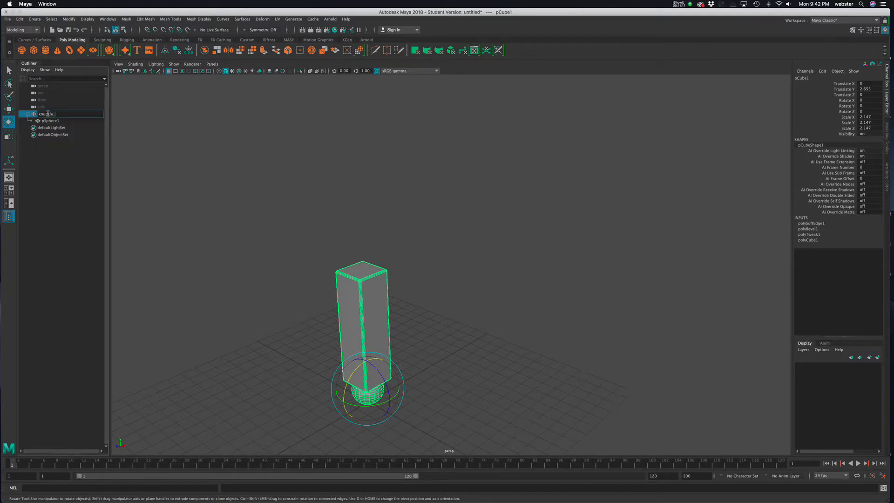
type("knuckle_1")
key("Return")
left_click(54, 121)
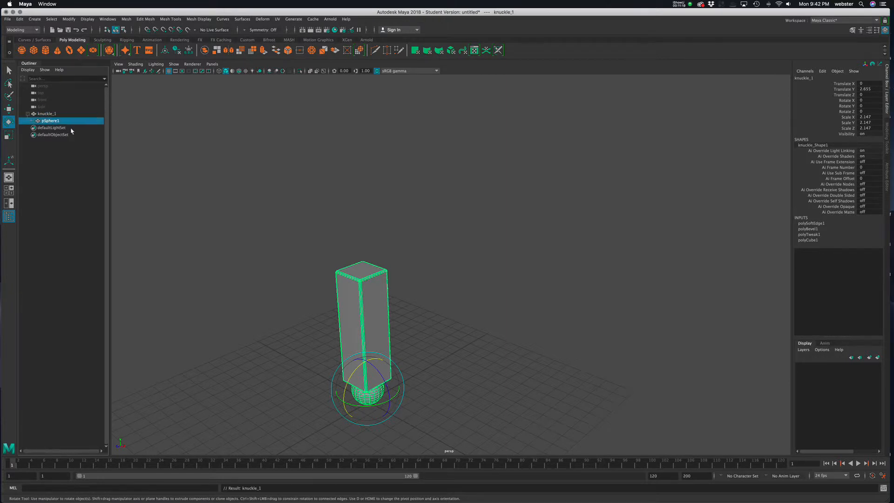
- Duplicate knuckle_1 with its sphere and raise the copy above the original segment, to Translate Y about 11.142
left_click(204, 156)
left_click(60, 113)
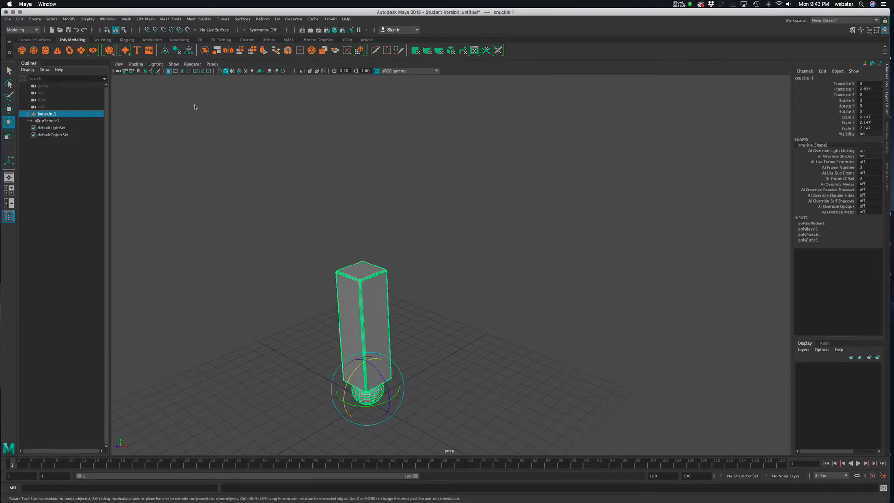
key("ctrl+d")
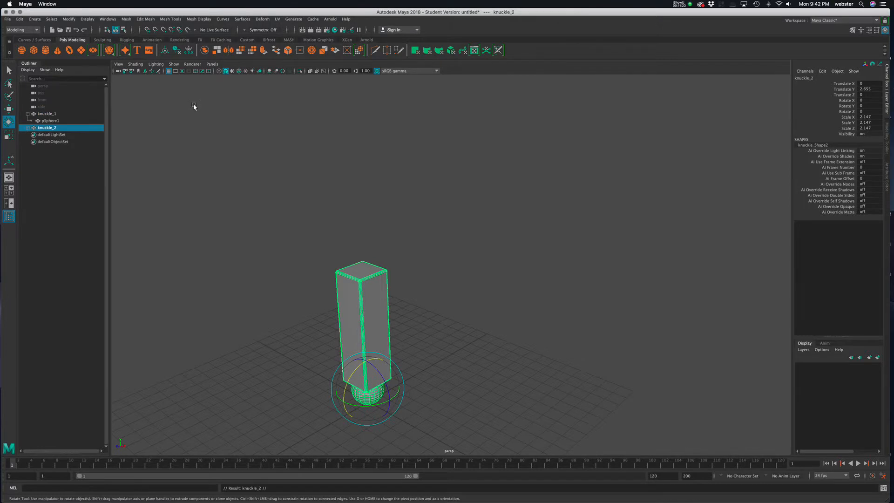
key("w")
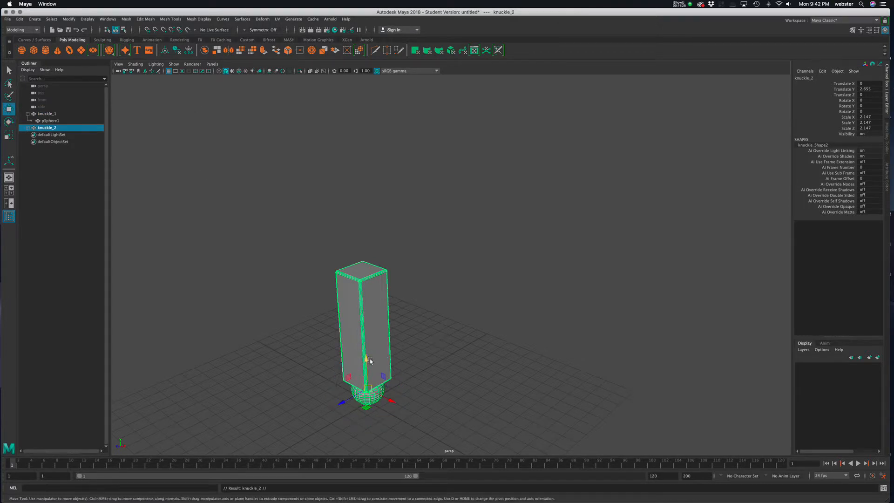
left_click_drag(371, 362, 356, 227)
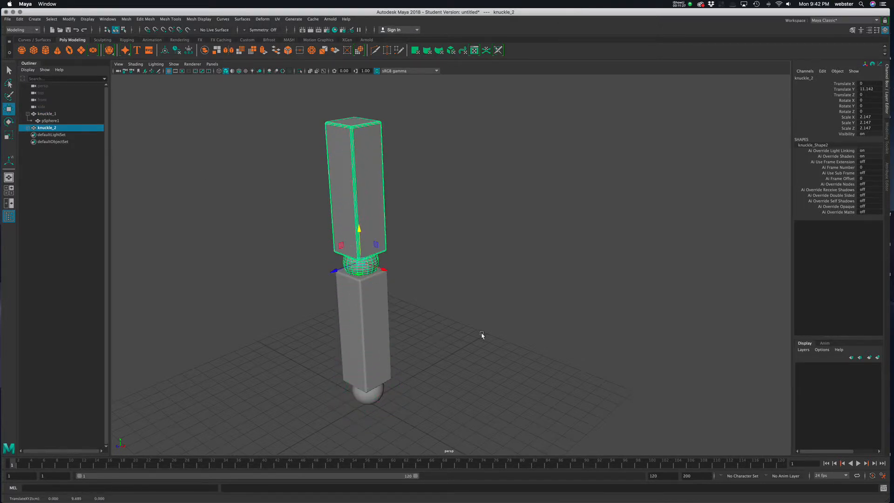
- In the side view, scale knuckle_2 down uniformly to about 1.795
key("space")
key("space")
right_click_drag(493, 320, 390, 285, "alt")
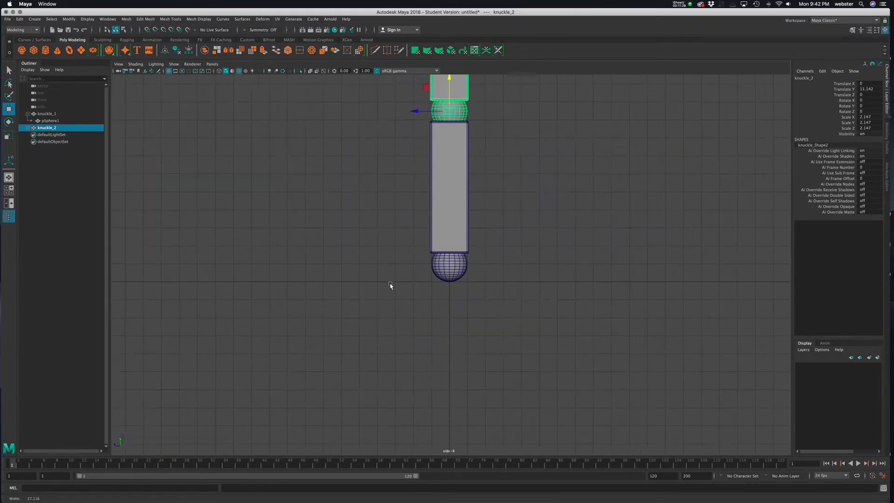
key("a")
right_click_drag(505, 278, 531, 331, "alt")
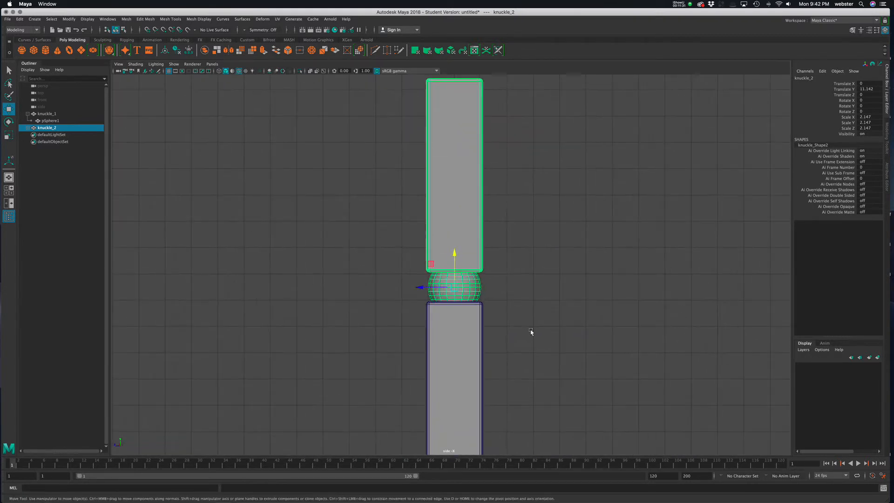
middle_click_drag(531, 331, 505, 264, "alt")
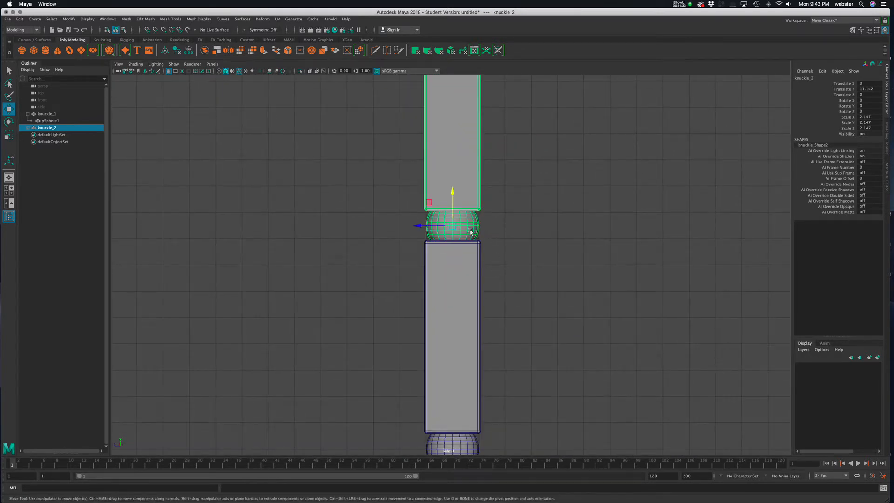
right_click_drag(475, 261, 875, 274, "alt")
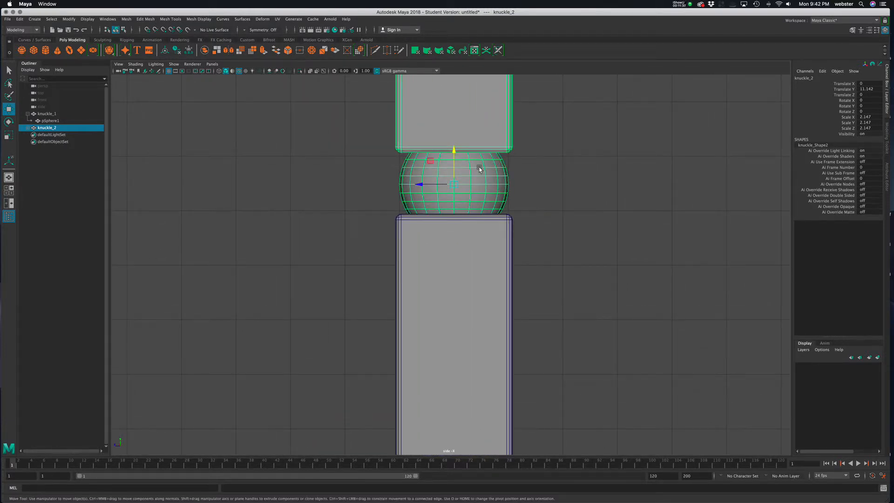
key("r")
left_click_drag(453, 185, 385, 186)
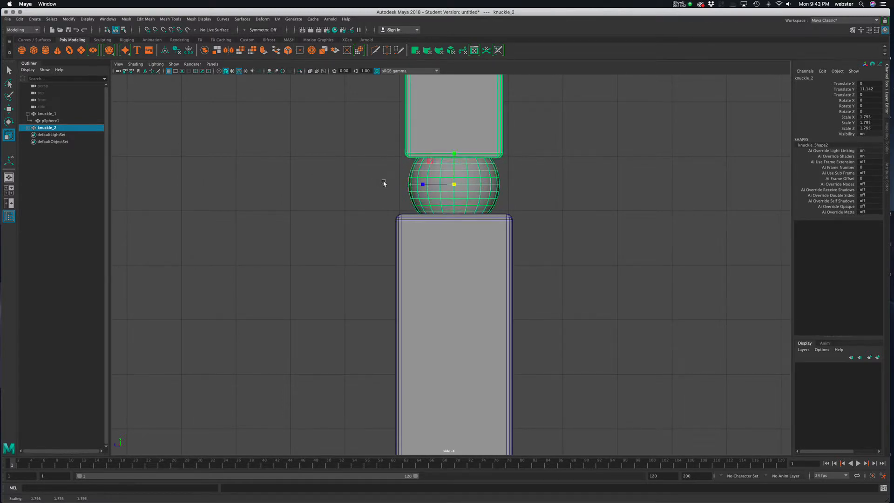
- Lower knuckle_2 onto the lower segment at Translate Y about 11.097, and check its sphere and box selections
key("w")
left_click_drag(454, 150, 454, 153)
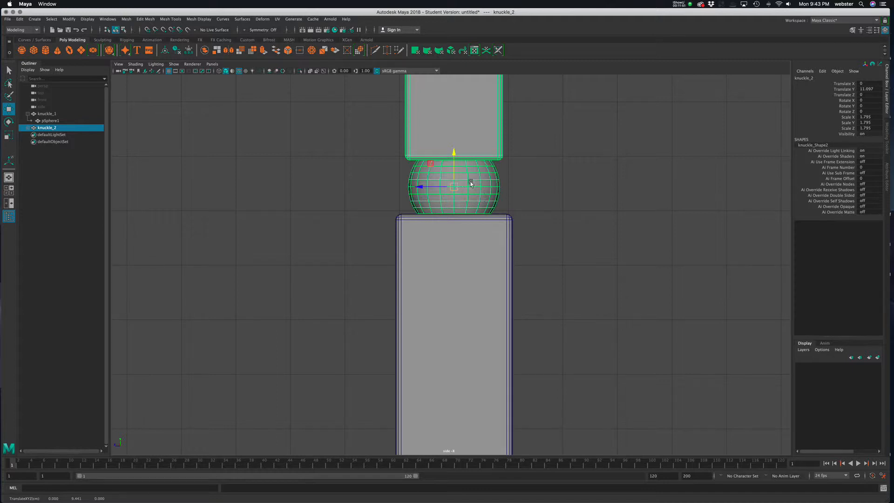
left_click(454, 213)
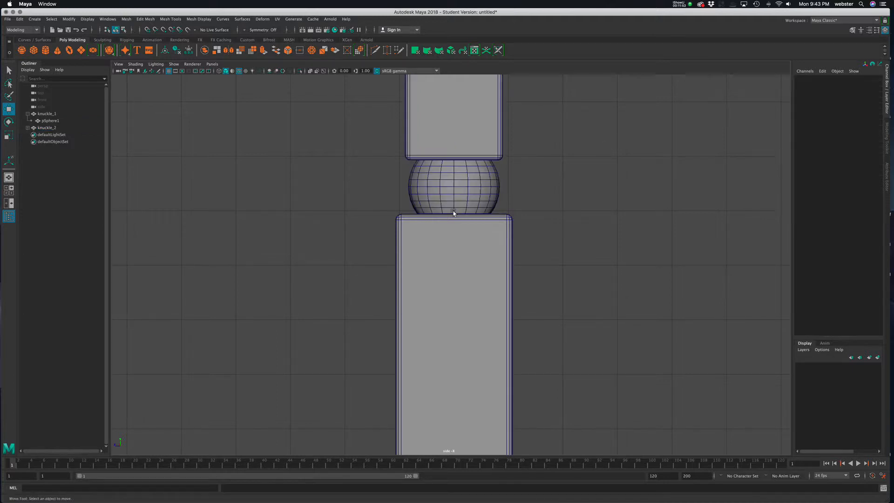
left_click(471, 191)
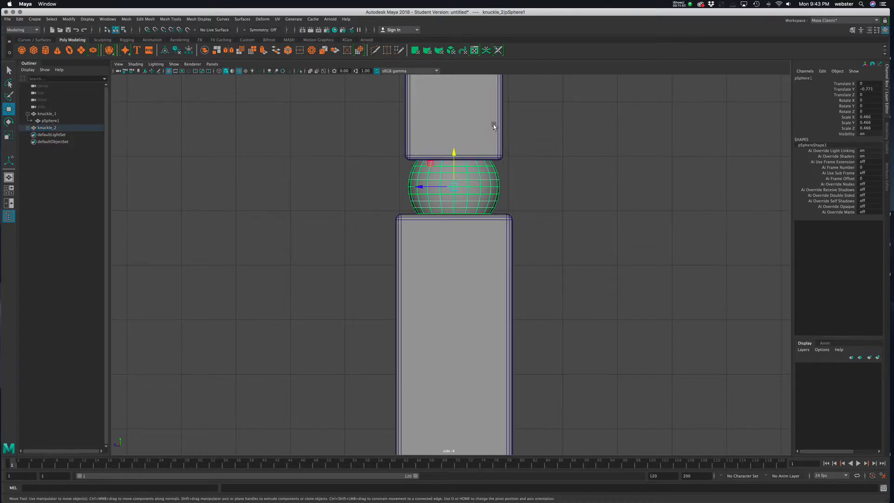
left_click(498, 136)
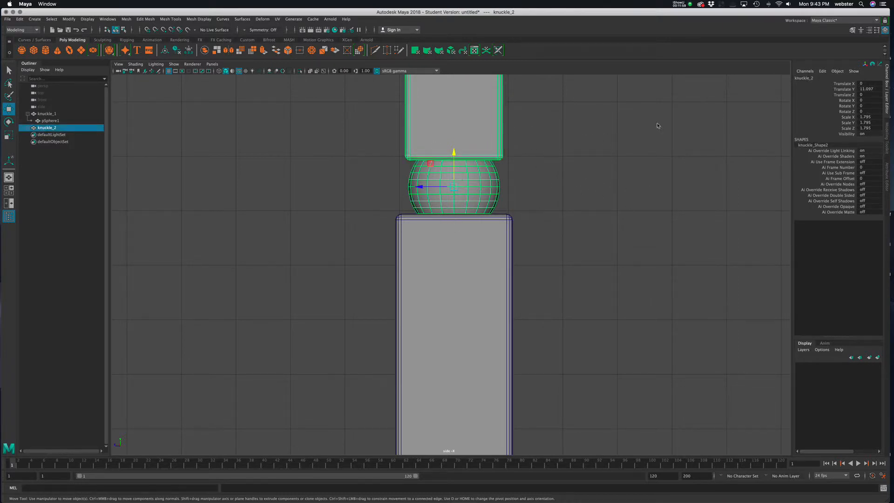
- Examine the two stacked knuckle segments in the perspective view of the four-view layout
key("space")
left_click_drag(514, 207, 624, 210, "alt")
right_click_drag(623, 210, 519, 204, "alt")
left_click_drag(519, 203, 661, 198, "alt")
left_click(592, 150)
left_click(580, 149)
right_click_drag(626, 198, 522, 180, "alt")
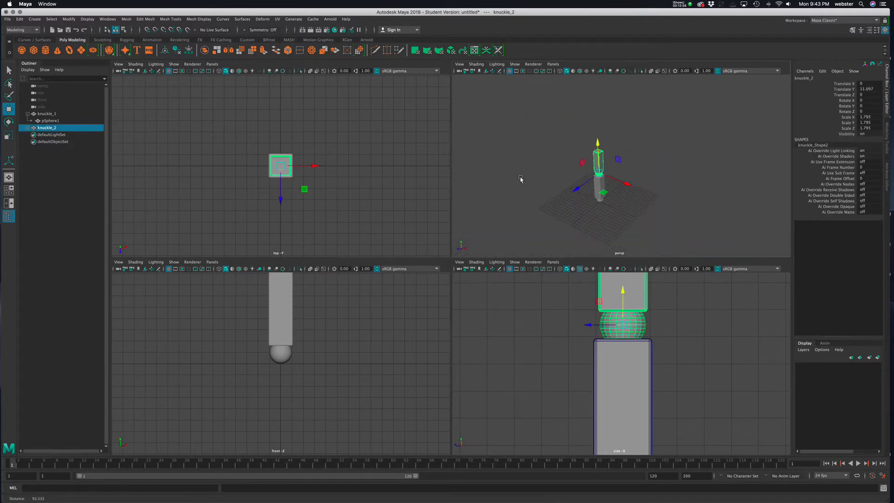
left_click(668, 158)
left_click(603, 162)
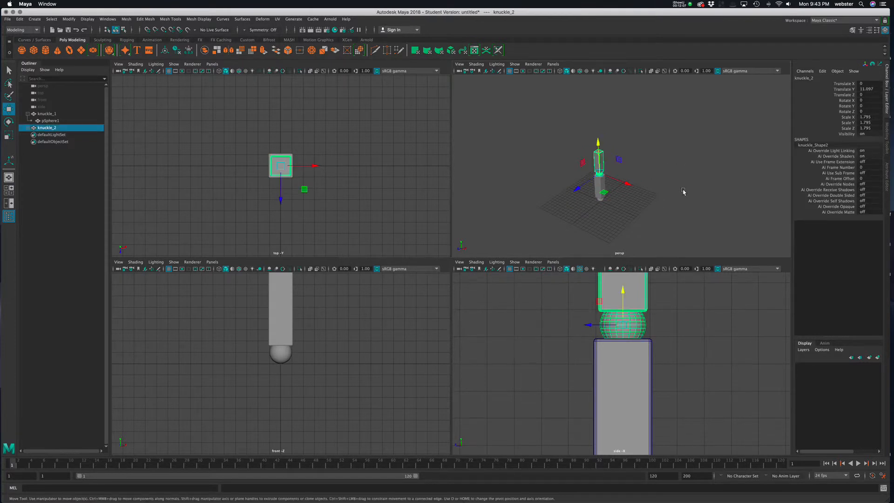
- Try rotating knuckle_2 about its sphere joint in the full perspective view, and undo the rotation
key("e")
left_click_drag(571, 198, 645, 193, "alt")
right_click_drag(645, 193, 717, 198, "alt")
right_click_drag(607, 219, 553, 203, "alt")
middle_click_drag(607, 197, 629, 188, "alt")
key("space")
middle_click_drag(502, 254, 564, 243, "alt")
mouse_move(471, 232)
left_mouse_down()
mouse_move(476, 249)
mouse_move(465, 245)
left_mouse_up()
key("ctrl+z")
key("ctrl+z")
right_click_drag(514, 267, 425, 249, "alt")
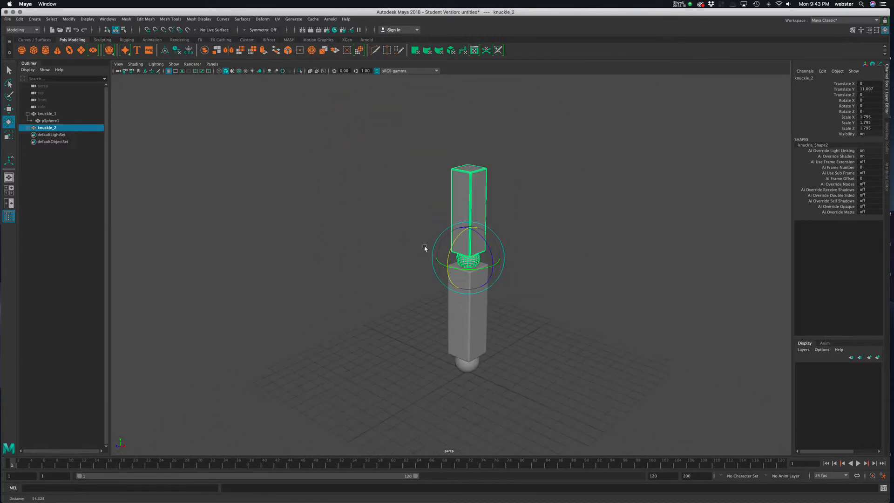
middle_click_drag(569, 248, 550, 263, "alt")
left_click(517, 240)
left_click(441, 220)
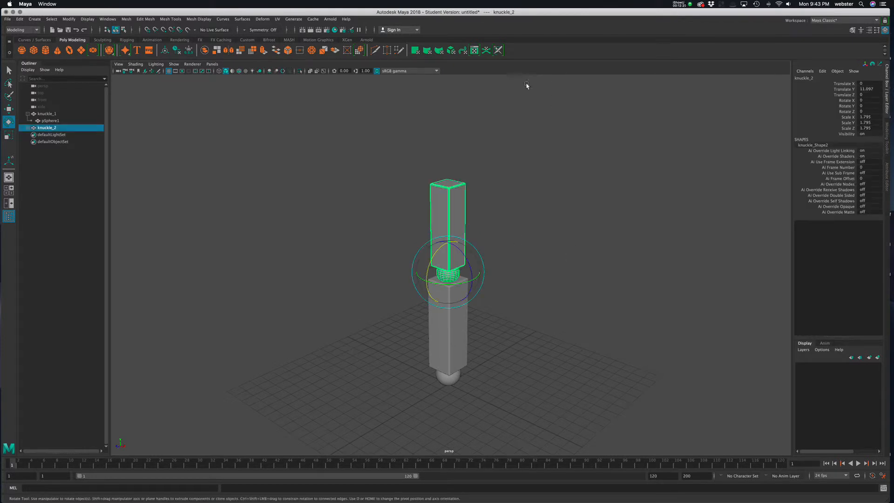
left_click(298, 107)
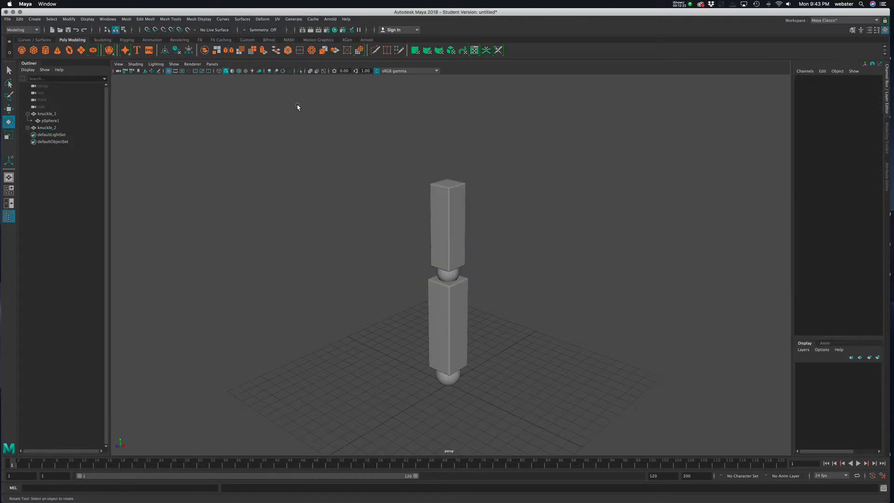
left_click(20, 19)
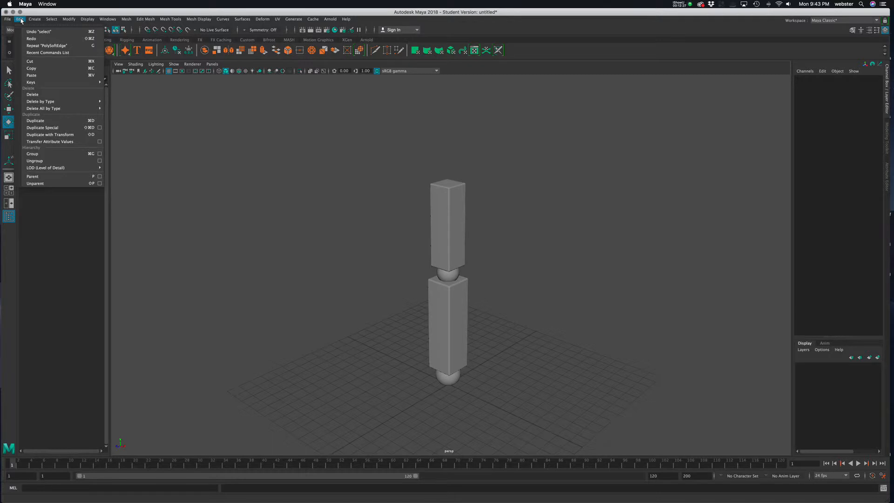
left_click(48, 121)
- Duplicate knuckle_2 with its sphere and raise the copy above the second segment, to Translate Y about 17.888
left_click(446, 231)
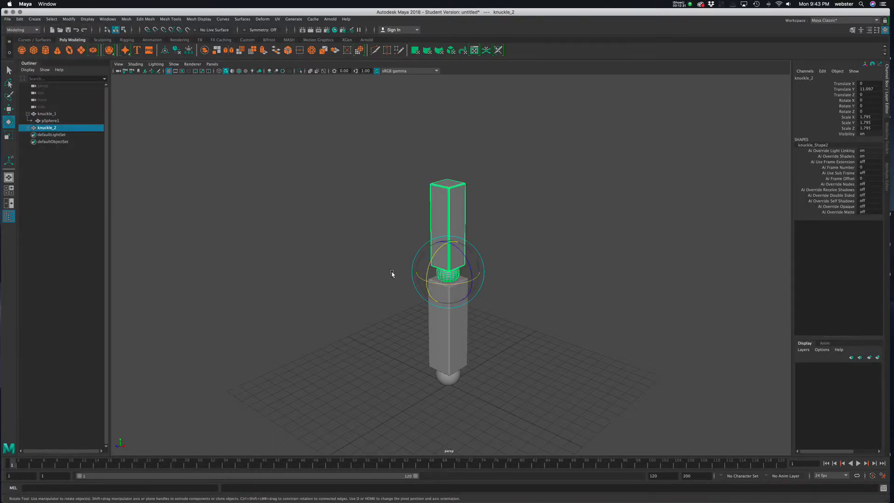
key("super+d")
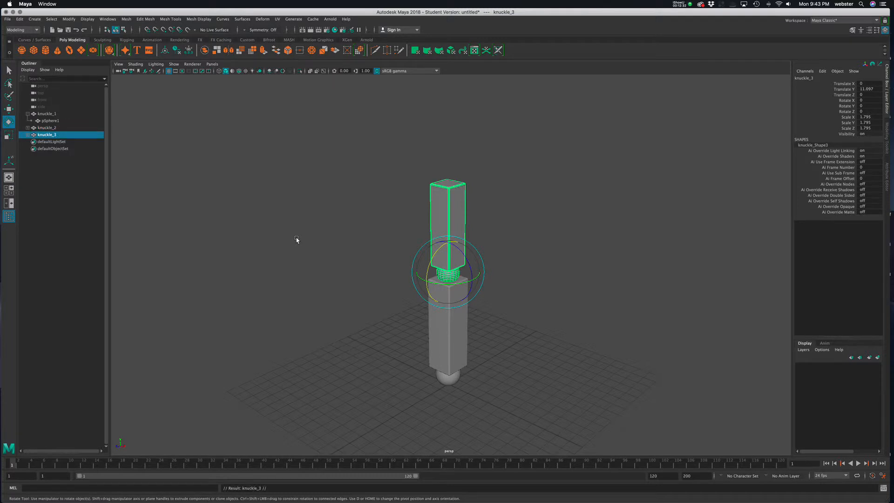
key("w")
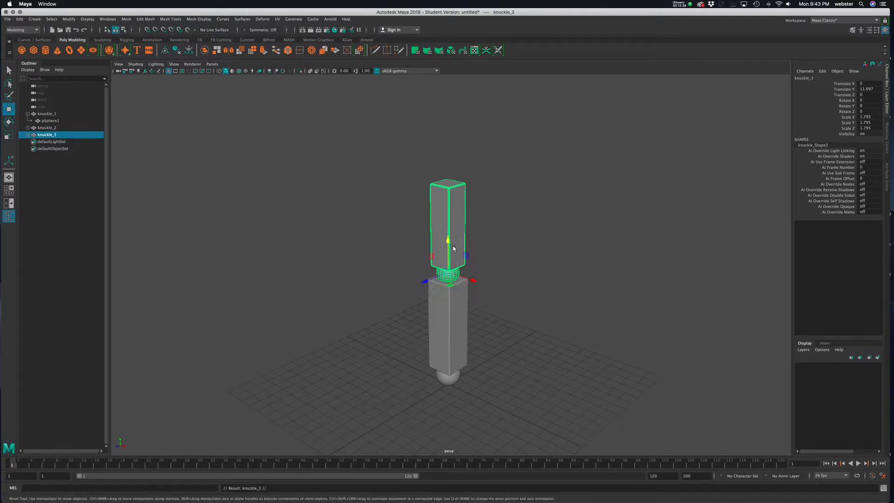
left_click_drag(448, 242, 447, 148)
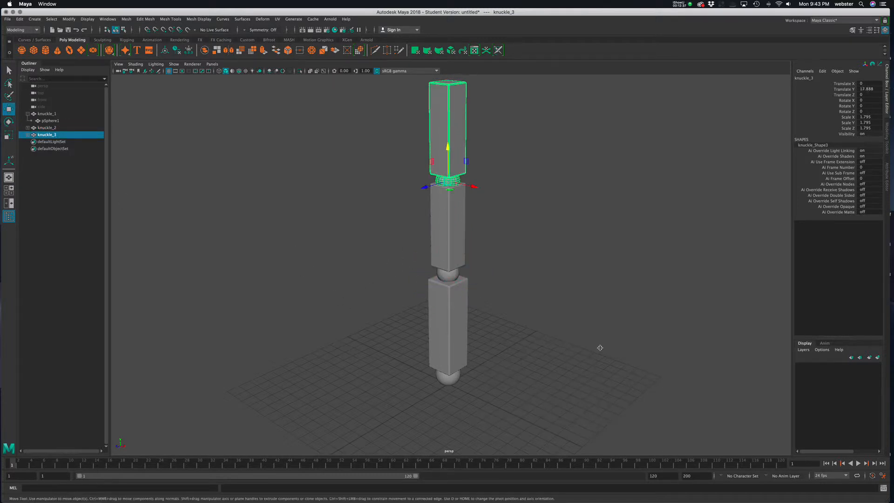
- In the side view, scale knuckle_3 down uniformly to about 1.411
key("space")
key("space")
right_click_drag(521, 280, 379, 267, "alt")
middle_click_drag(481, 138, 497, 219, "alt")
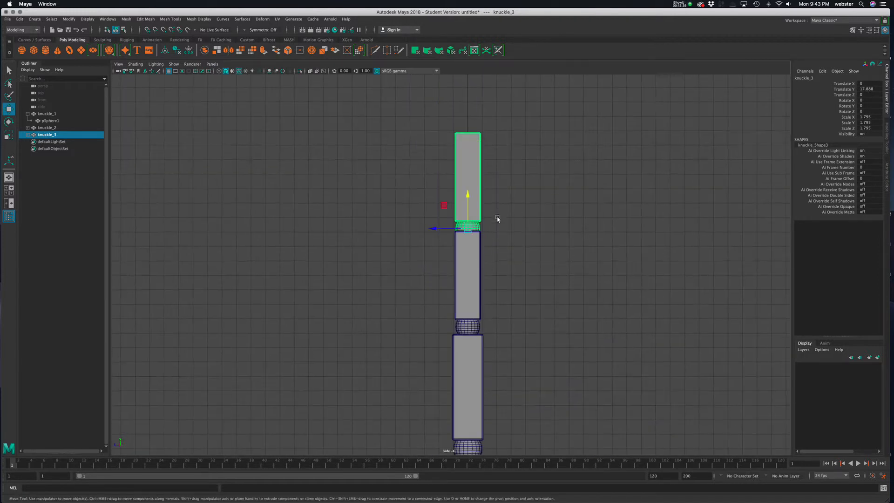
right_click_drag(479, 255, 774, 303, "alt")
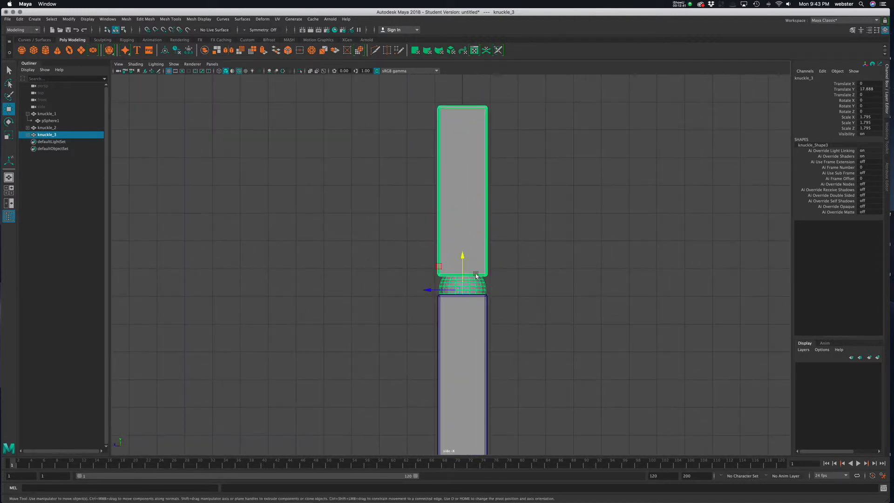
key("r")
left_click_drag(463, 291, 425, 287)
- Raise knuckle_3 slightly to Translate Y about 18.039 so its sphere joint sits on top of knuckle_2
key("w")
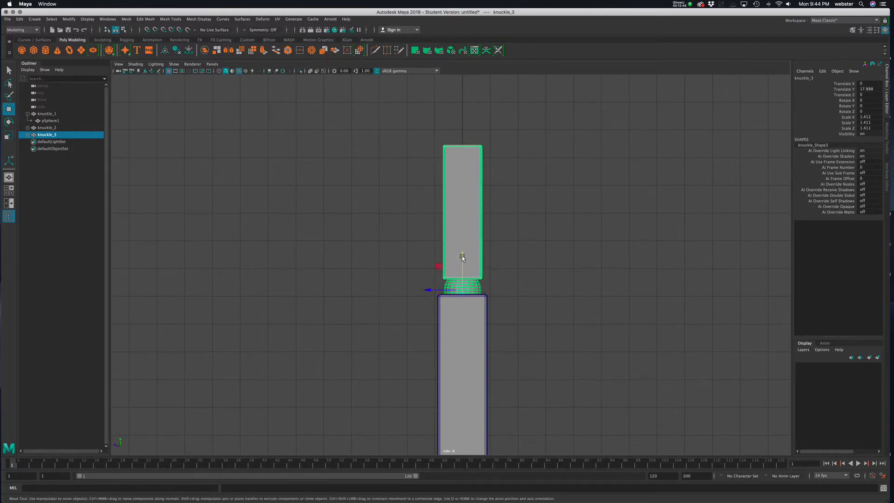
left_click_drag(463, 259, 464, 252)
right_click_drag(567, 266, 596, 328, "alt")
right_click_drag(582, 272, 558, 210, "alt")
key("space")
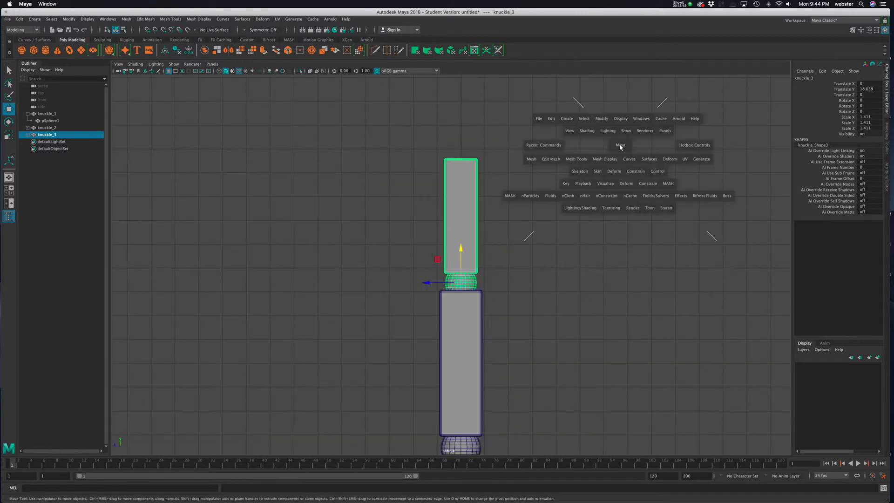
- Try rotating knuckle_3 about its sphere joint in the full perspective view, and undo the rotation
key("space")
left_click_drag(531, 214, 493, 203, "alt")
right_click_drag(493, 203, 579, 200, "alt")
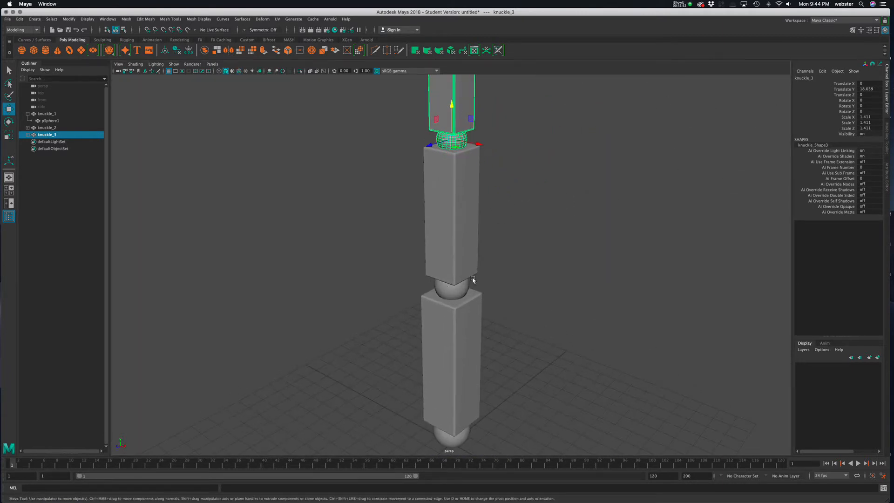
key("e")
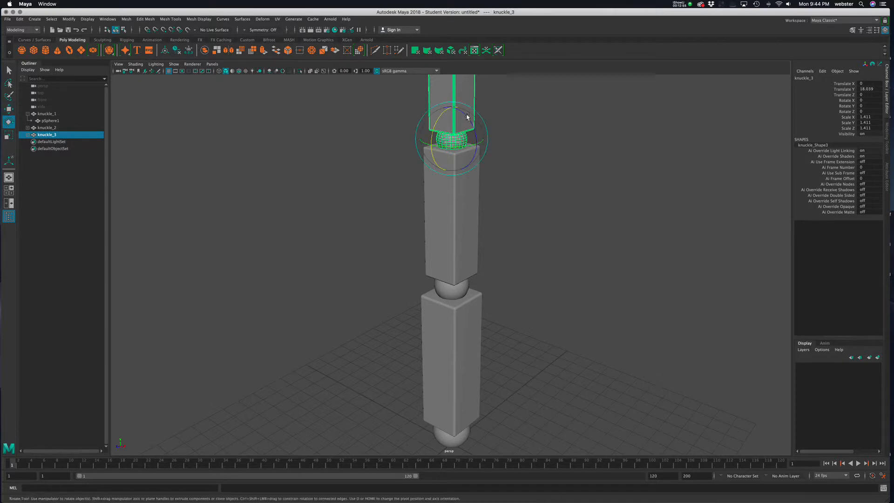
left_click_drag(445, 115, 431, 138)
key("z")
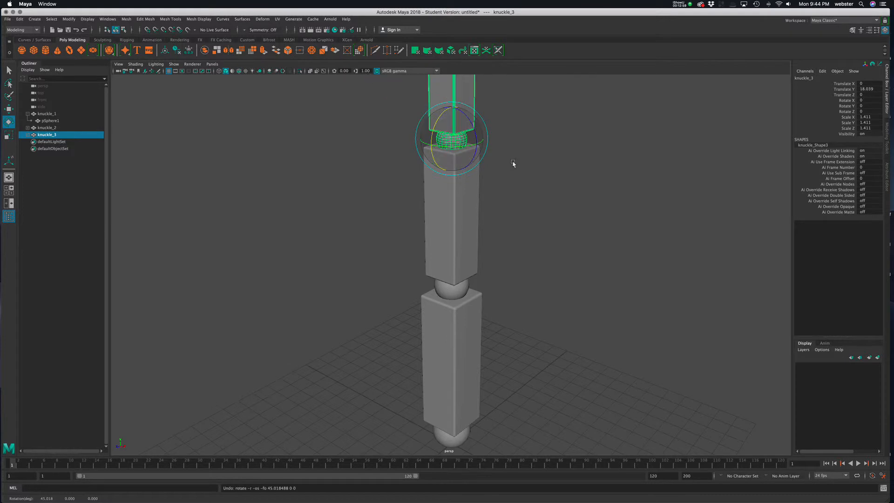
- Examine the whole three-segment finger and select knuckle_1, knuckle_2 and knuckle_3 in turn
left_click_drag(514, 164, 499, 197, "alt")
left_click_drag(544, 234, 480, 300, "alt")
left_click(522, 239)
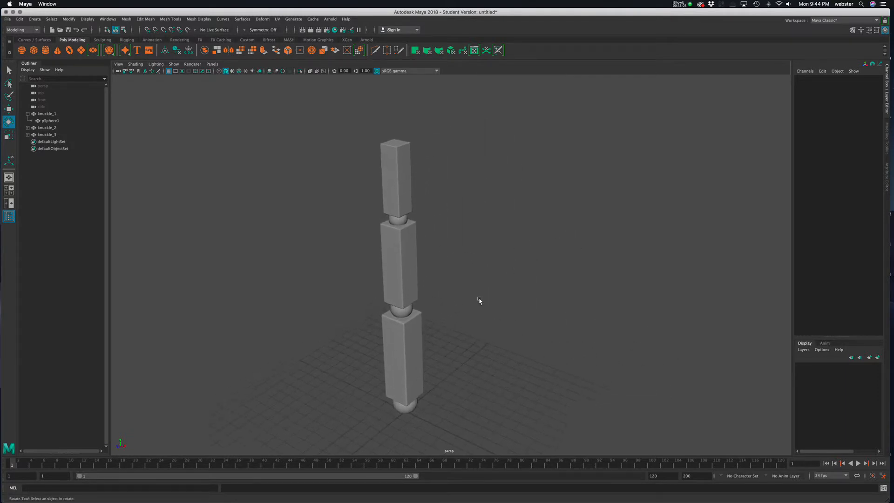
left_click(417, 345)
left_click(404, 257)
left_click(403, 200)
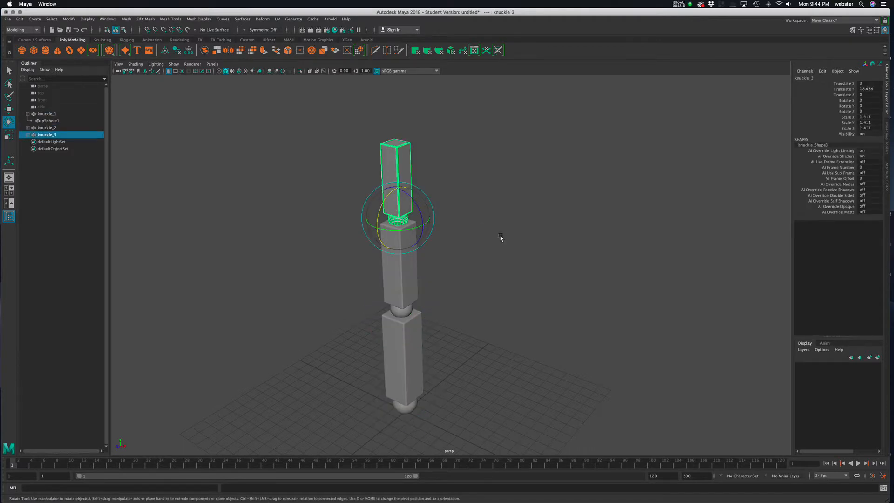
- Collapse the knuckle_1 and knuckle_2 hierarchies in the Outliner and clear the selection
middle_click_drag(473, 289, 473, 277, "alt")
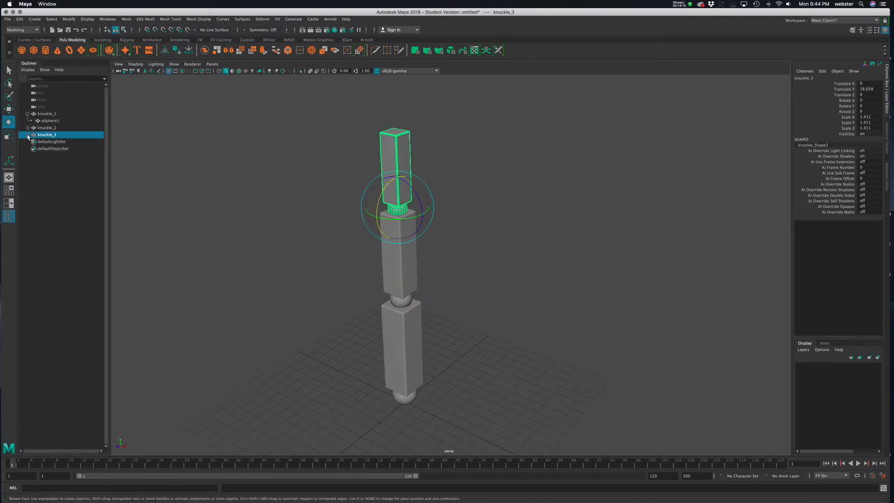
left_click(27, 128)
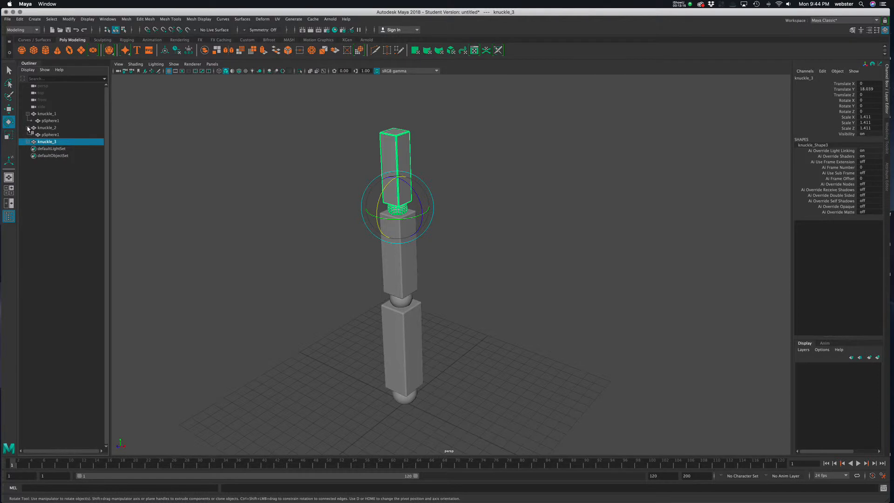
left_click(28, 127)
left_click(27, 114)
left_click(59, 204)
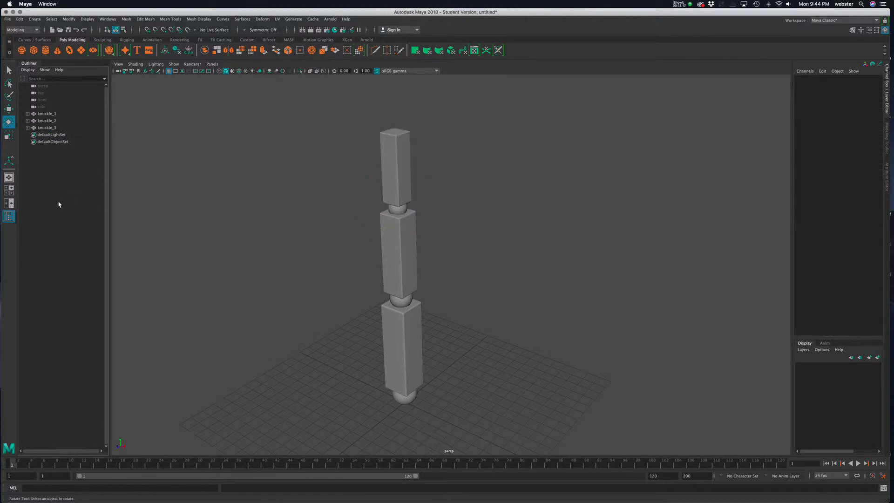
- Check the three knuckles in the Outliner, try rotating knuckle_1 about its base sphere, and undo the rotation
left_click(54, 115)
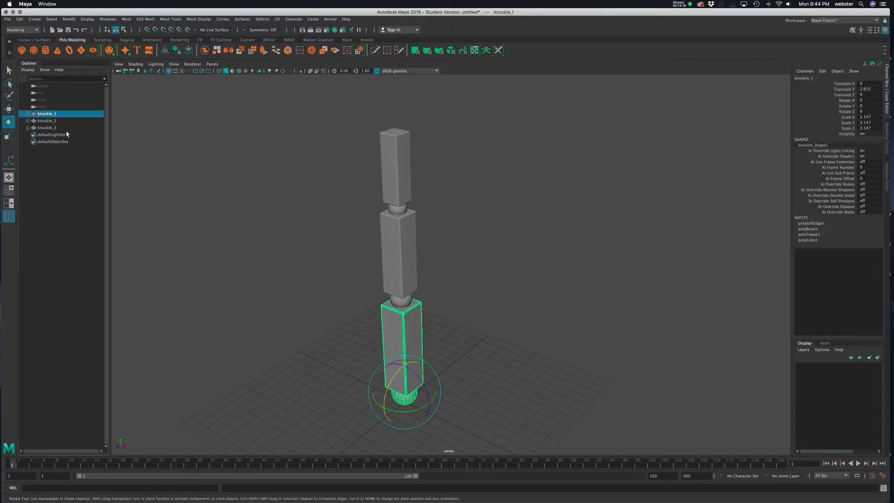
left_click(52, 121)
left_click(55, 128)
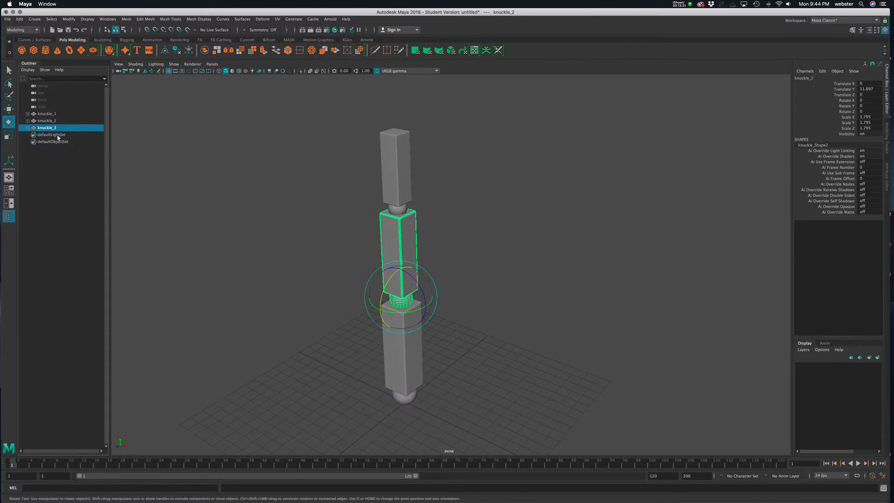
left_click(410, 370)
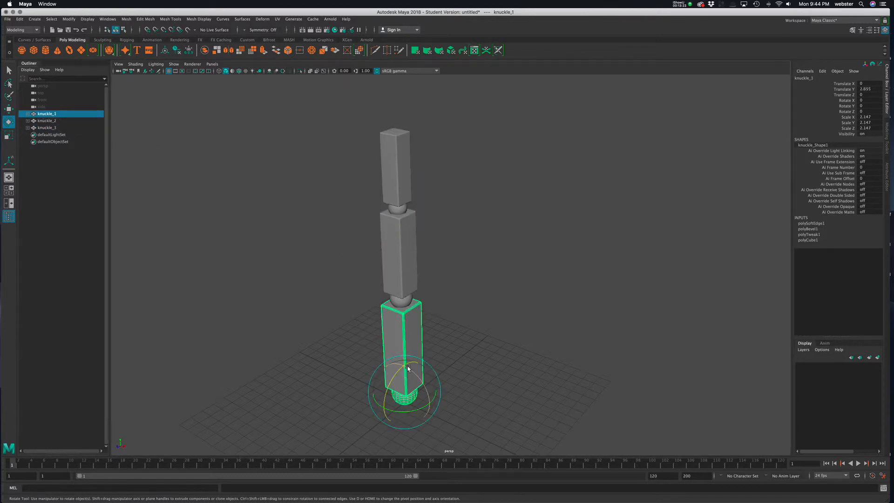
mouse_move(398, 373)
left_mouse_down()
mouse_move(386, 391)
mouse_move(399, 379)
mouse_move(394, 386)
left_mouse_up()
key("super+z")
left_click(516, 278)
- Try rotating knuckle_2 on its own about its sphere joint, and undo the rotation
left_click(401, 247)
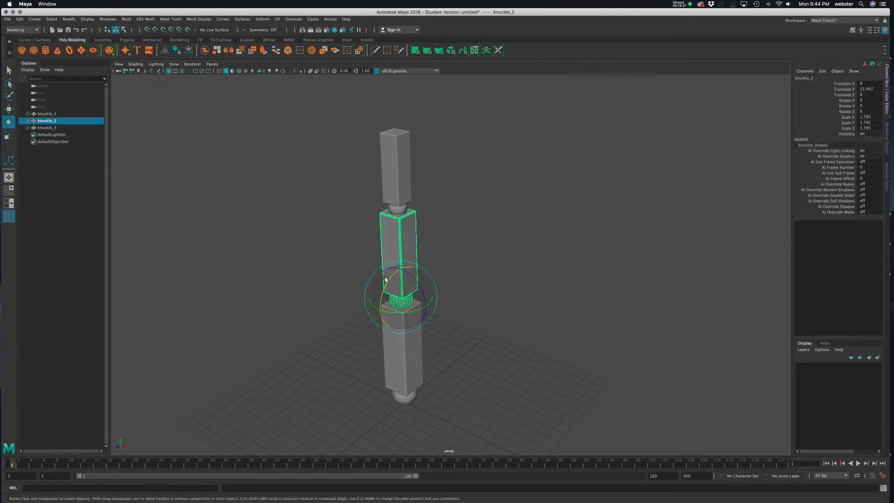
left_click_drag(396, 284, 490, 253)
key("super+z")
left_click(526, 226)
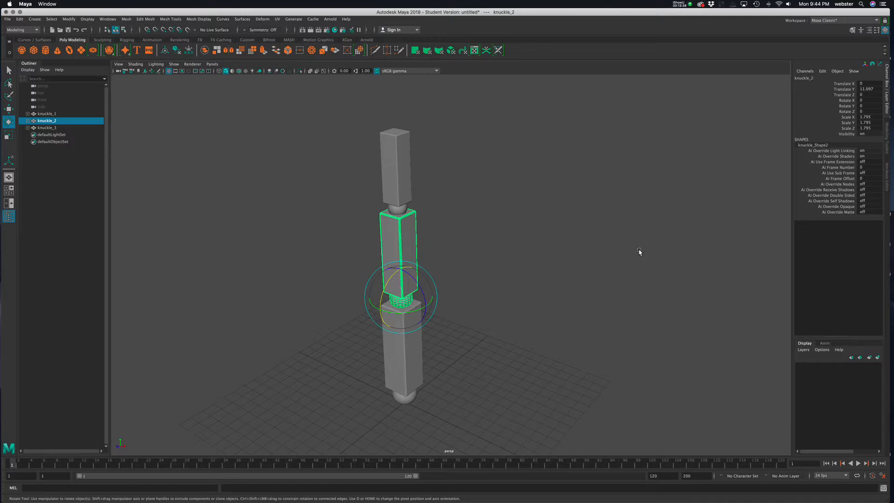
- Try stretching knuckle_3 vertically together with its sphere to Scale Y about 2.286, and undo the scaling
left_click(414, 236)
left_click(410, 232)
left_click(406, 191)
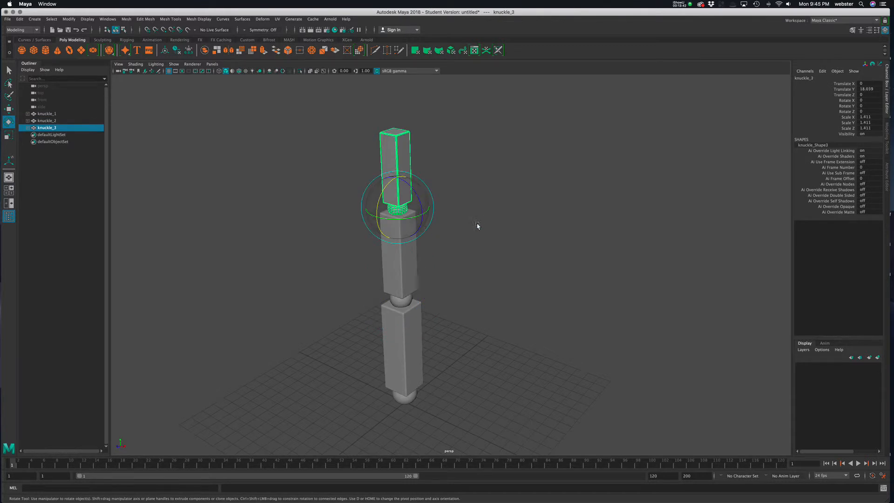
key("r")
left_click_drag(391, 178, 398, 156)
left_click_drag(455, 212, 458, 209, "alt")
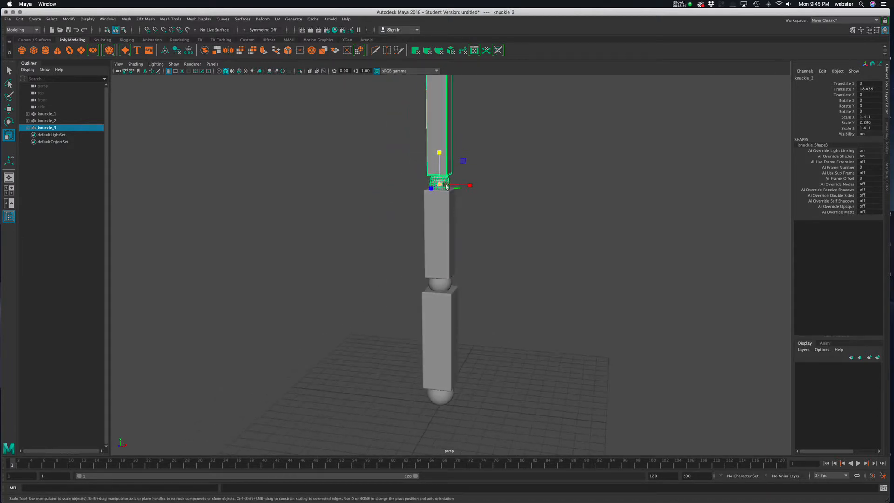
key("z")
left_click_drag(475, 239, 465, 219, "alt")
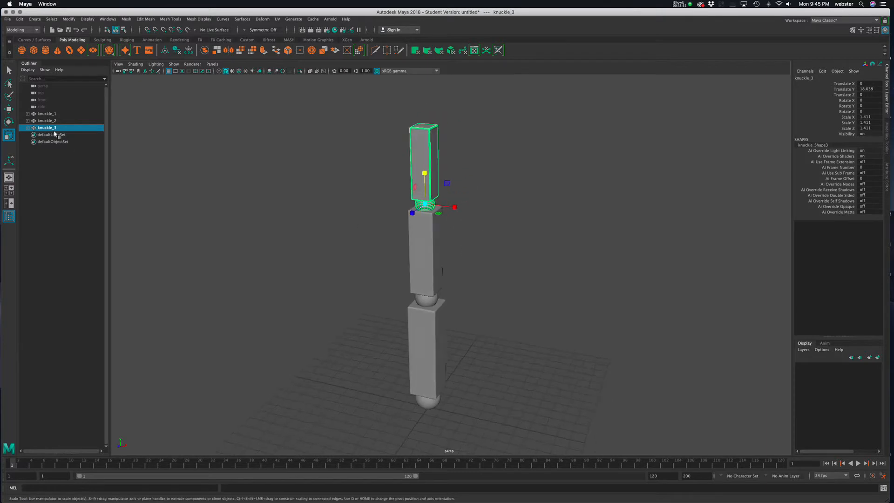
- Unparent the sphere from knuckle_3 and stretch only the knuckle_3 block to Scale Y about 2.288
left_click(28, 127)
left_click(49, 134)
key("shift+p")
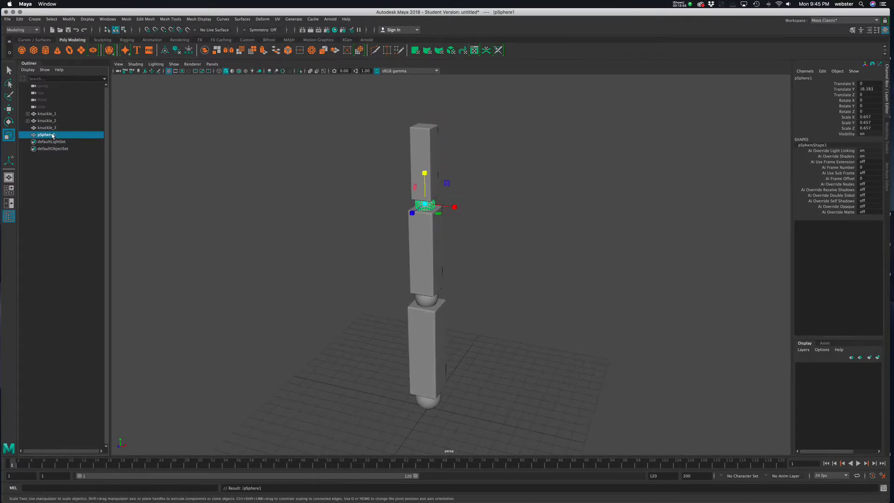
left_click(47, 128)
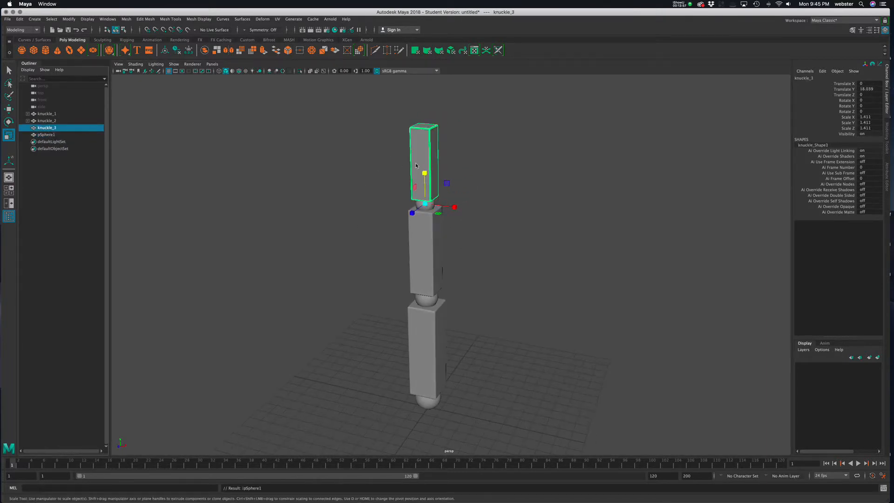
left_click_drag(426, 174, 425, 153)
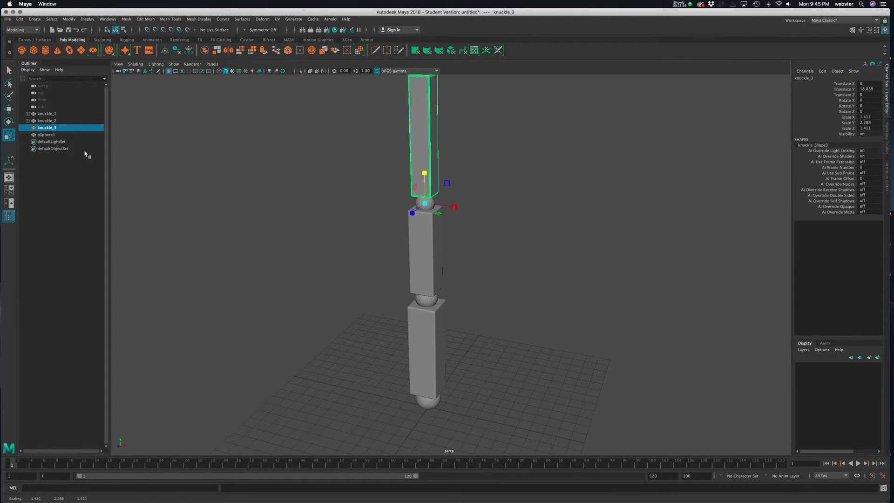
- Parent the loose pSphere1 back under knuckle_3, select knuckle_3 and check its joint up close
left_click(47, 135)
middle_click_drag(47, 136, 47, 127)
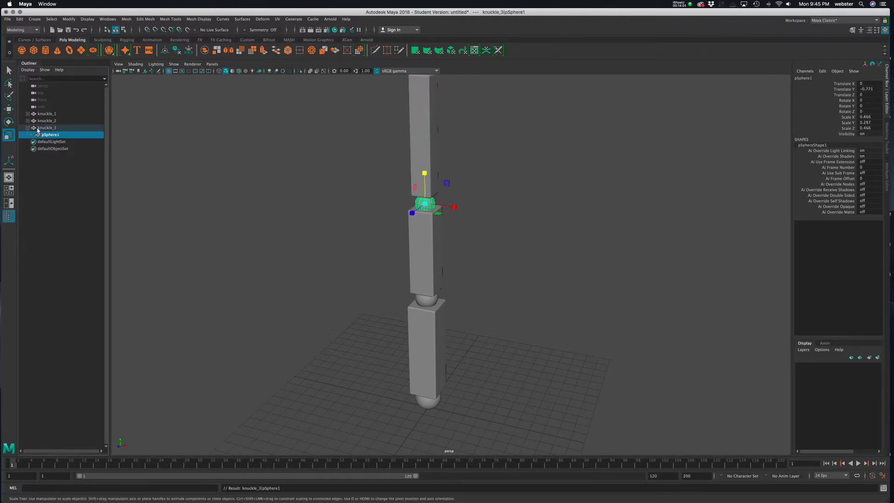
left_click(48, 128)
left_click_drag(540, 219, 508, 202, "alt")
right_click_drag(379, 189, 421, 218, "alt")
middle_click_drag(421, 217, 428, 269, "alt")
left_click_drag(428, 268, 396, 280, "alt")
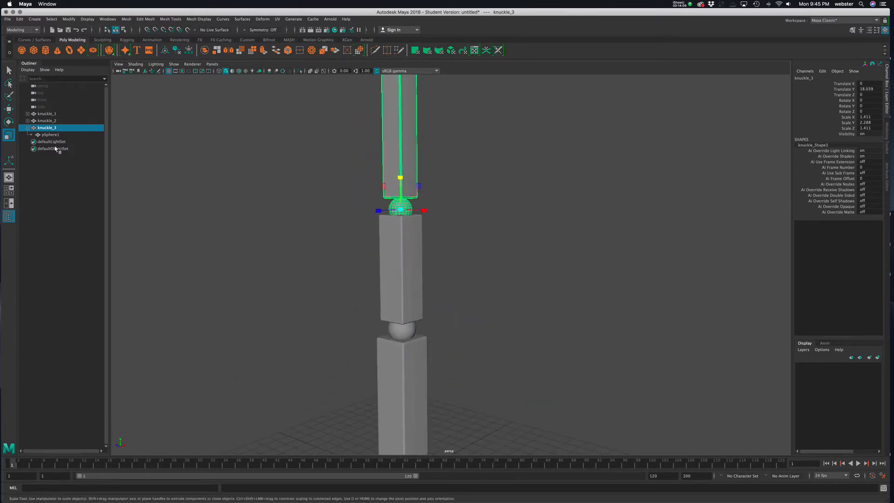
- Parent knuckle_3 under knuckle_2 and expand knuckle_2 to show its children
left_click(29, 128)
middle_click_drag(45, 129, 45, 121)
left_click(30, 122)
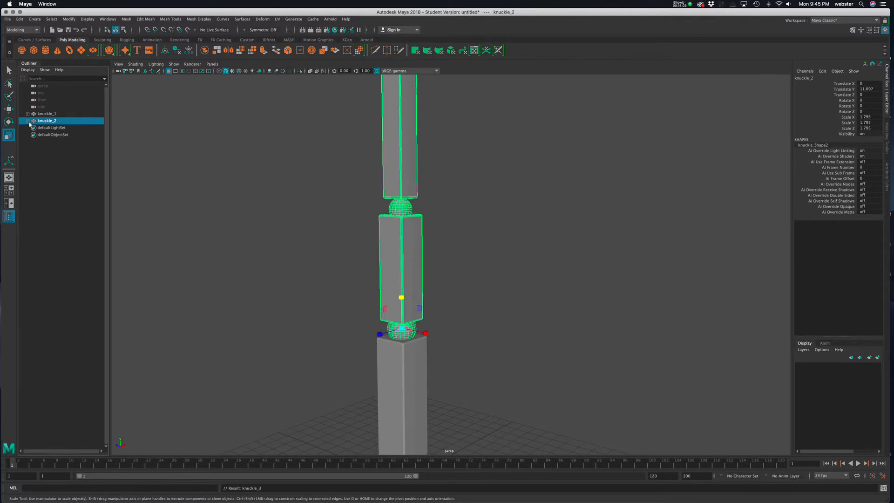
left_click(29, 121)
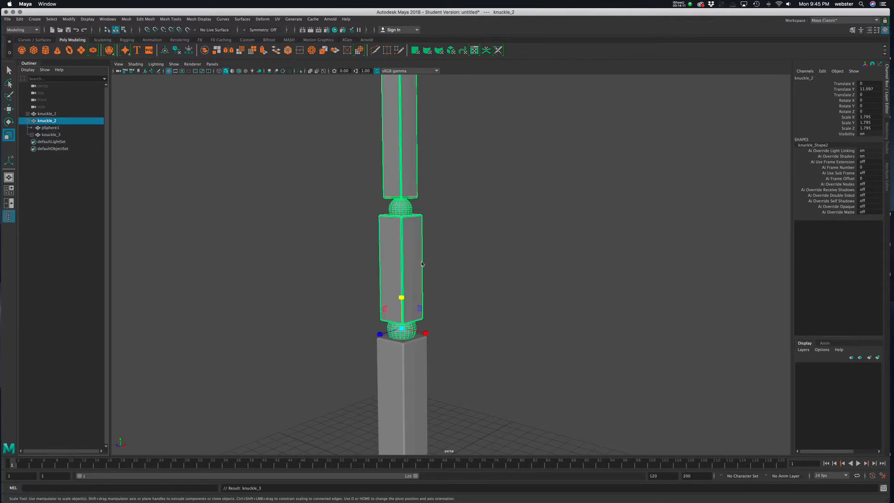
- Test the hierarchy by rotating knuckle_2 to Rotate X about 27.131 and bending knuckle_3 about its own joint
key("e")
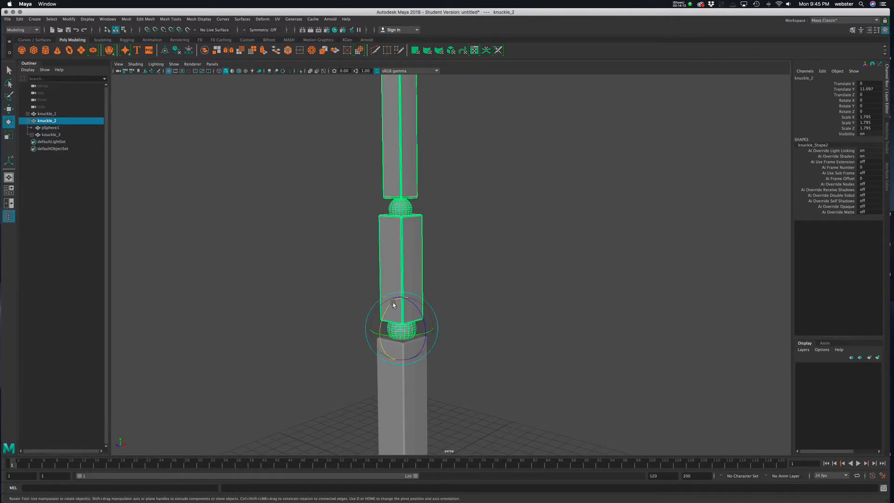
left_click_drag(394, 305, 381, 311)
left_click(326, 200)
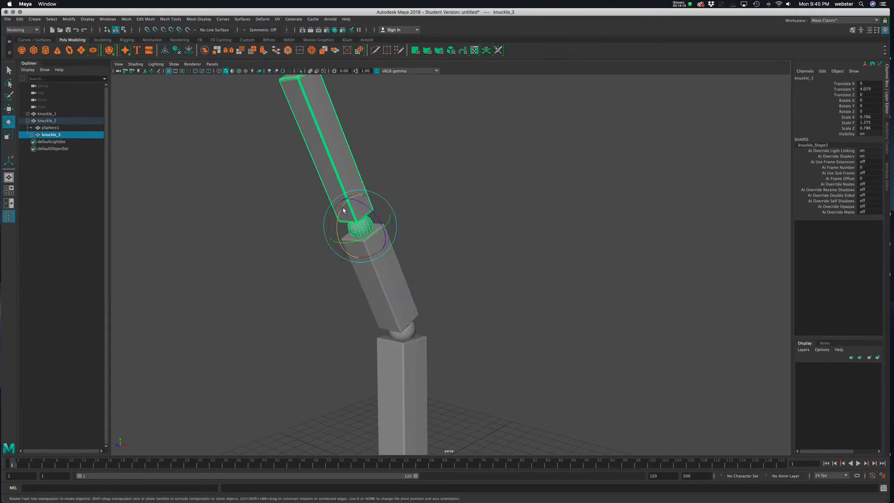
mouse_move(343, 211)
left_mouse_down()
mouse_move(346, 219)
mouse_move(355, 198)
left_mouse_up()
- Bend knuckle_2 further to Rotate X about 49.692 and inspect the bent finger from several angles
left_click_drag(411, 252, 403, 222, "alt")
left_click(413, 268)
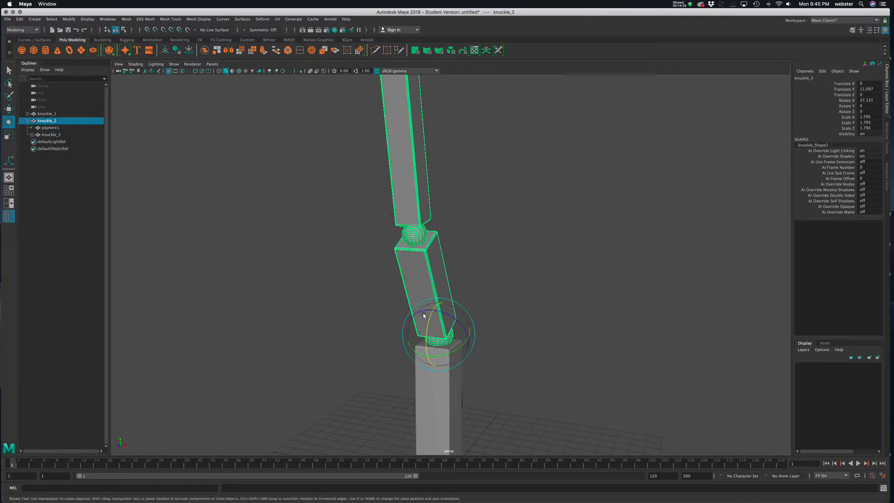
left_click_drag(424, 315, 442, 368)
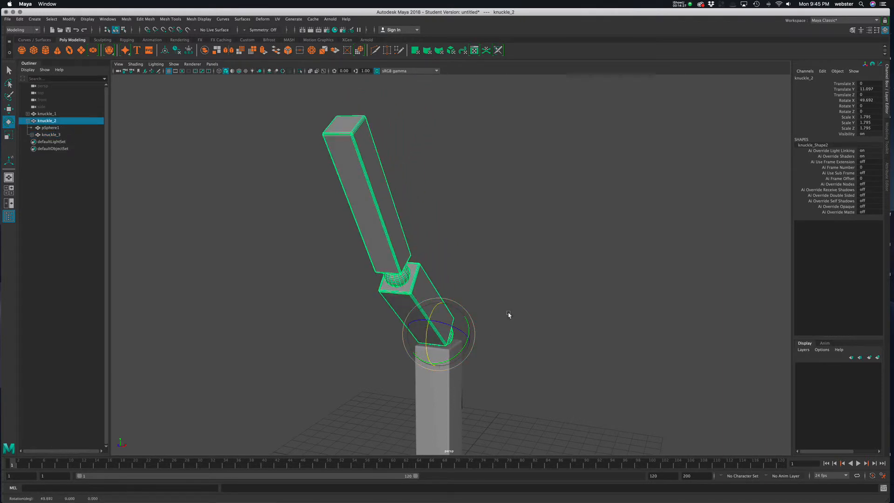
left_click_drag(508, 315, 217, 153, "alt")
left_click_drag(269, 189, 218, 143, "alt")
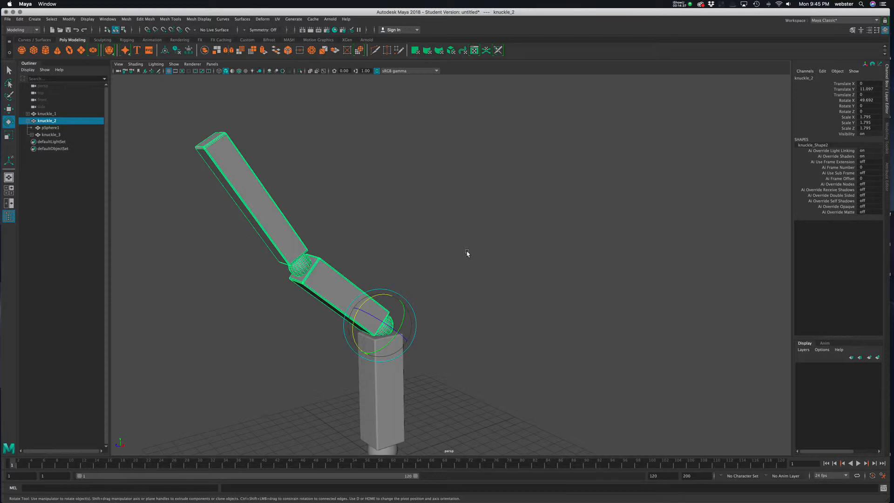
- Undo the test rotations, the parenting of knuckle_3 and its sphere, and the vertical stretch of knuckle_3
key("z")
key("z")
key("z")
key("z")
key("z")
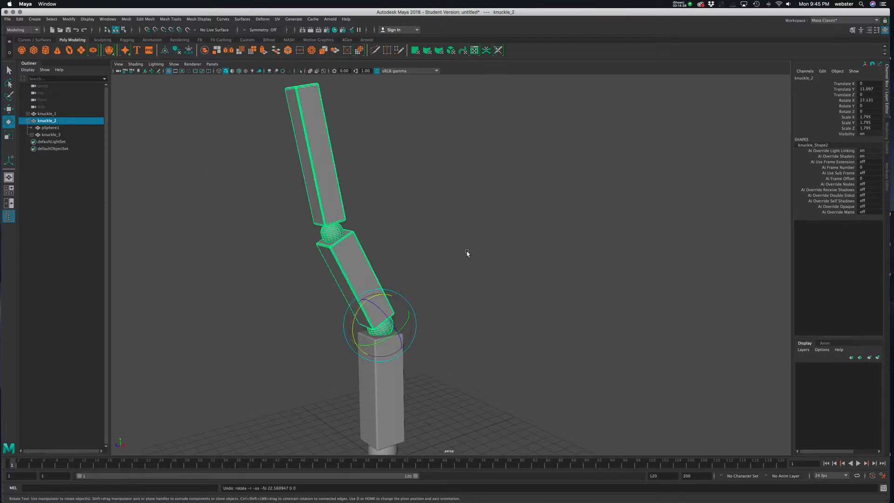
key("z")
key("z")
key("z")
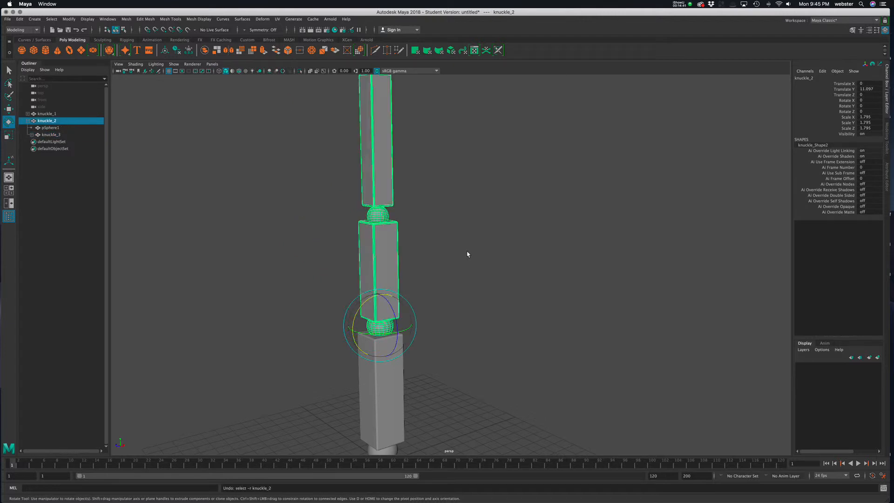
key("z")
key("z")
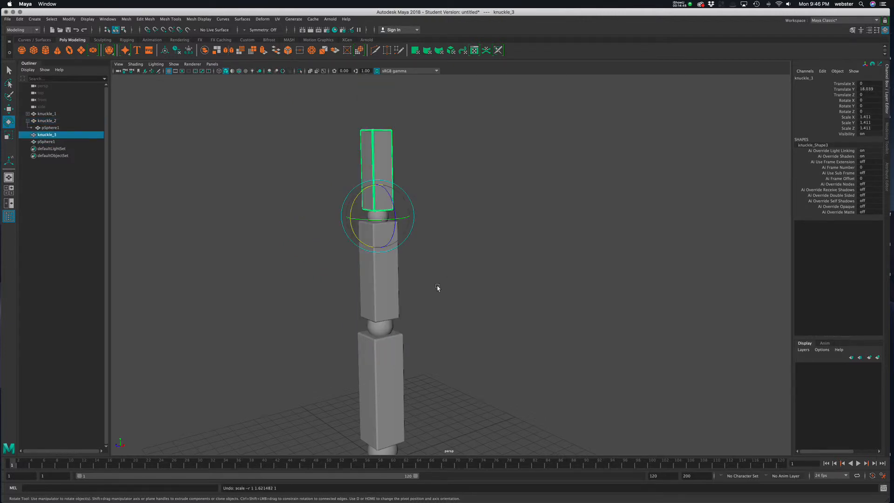
- Undo the unparenting of knuckle_3's sphere, collapse knuckle_2 in the Outliner and clear the selection
scroll(438, 288, "down", 5)
scroll(512, 313, "up", 1)
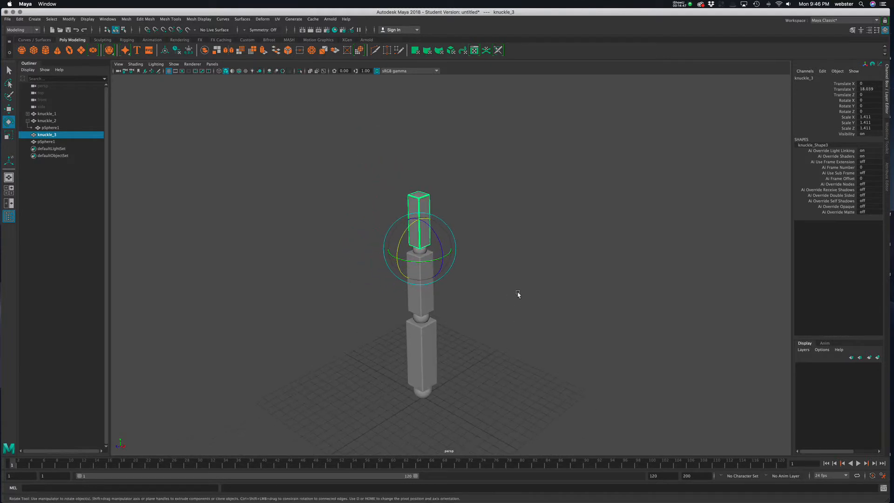
left_click(497, 292)
scroll(515, 283, "up", 3)
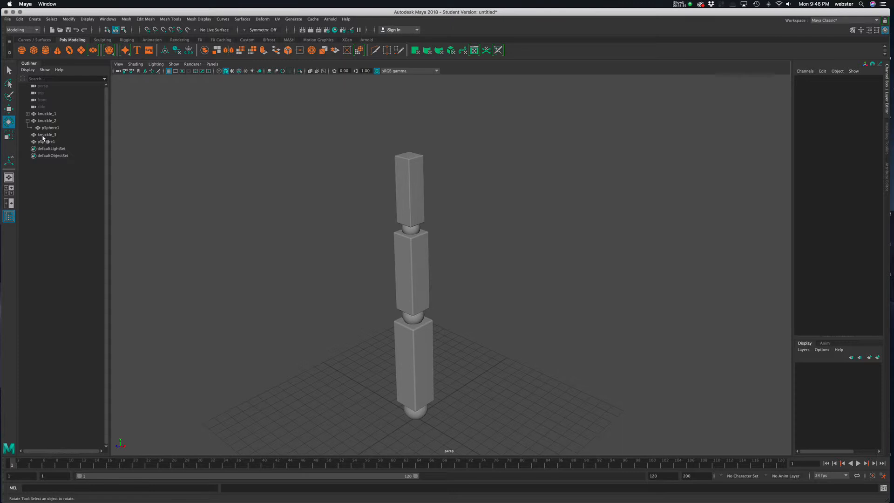
key("z")
key("z")
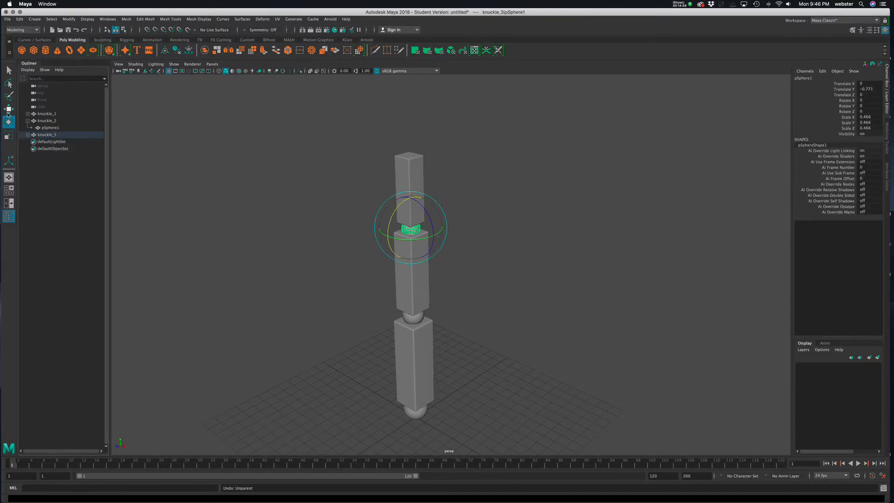
left_click(28, 121)
left_click(379, 211)
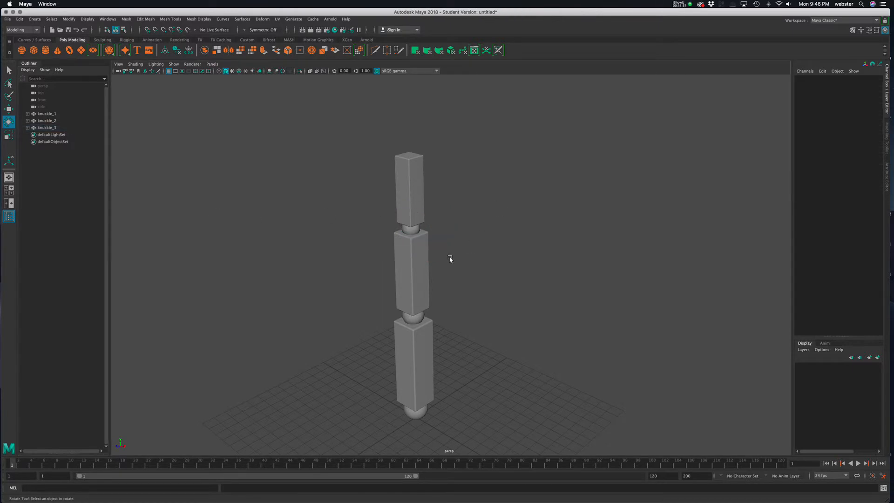
- Unparent the sphere joint from knuckle_2
left_click(422, 270)
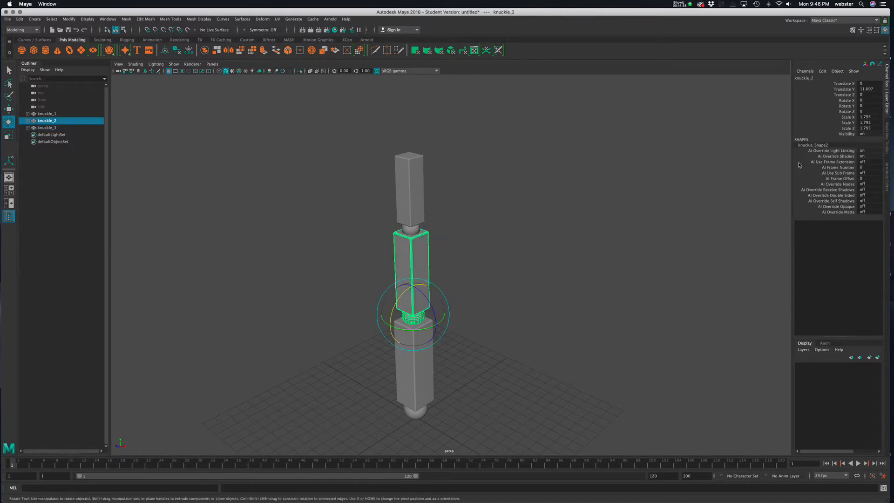
left_click(478, 377)
left_click(418, 373)
left_click(416, 262)
scroll(420, 259, "up", 1)
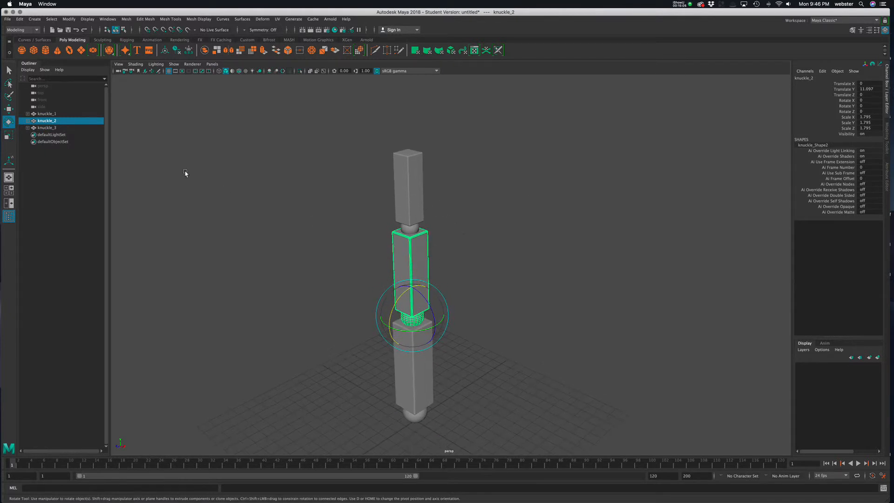
left_click(27, 121)
left_click(49, 128)
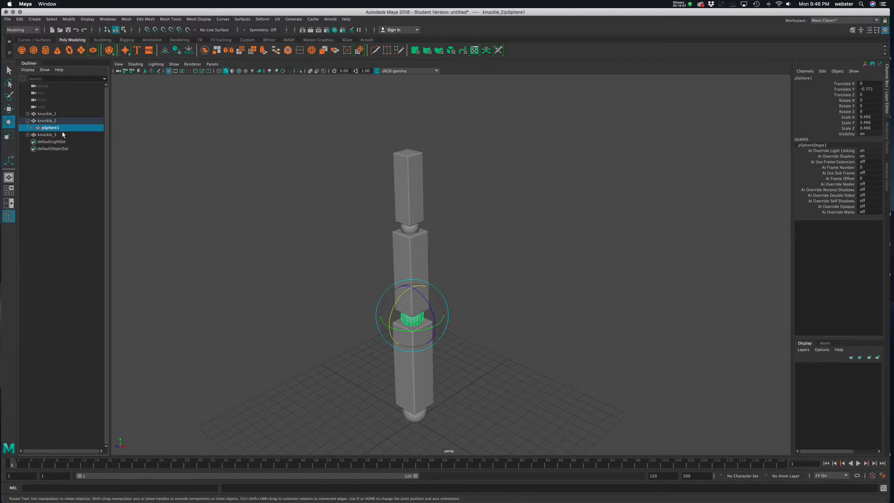
key("shift+p")
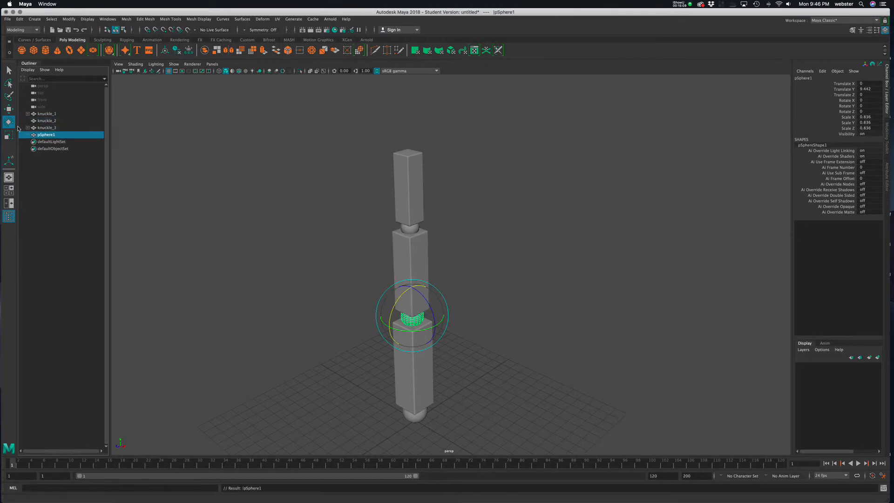
- Stretch knuckle_2 vertically to Scale Y about 2.225 and raise knuckle_3 to sit on top of it
left_click(47, 120)
key("r")
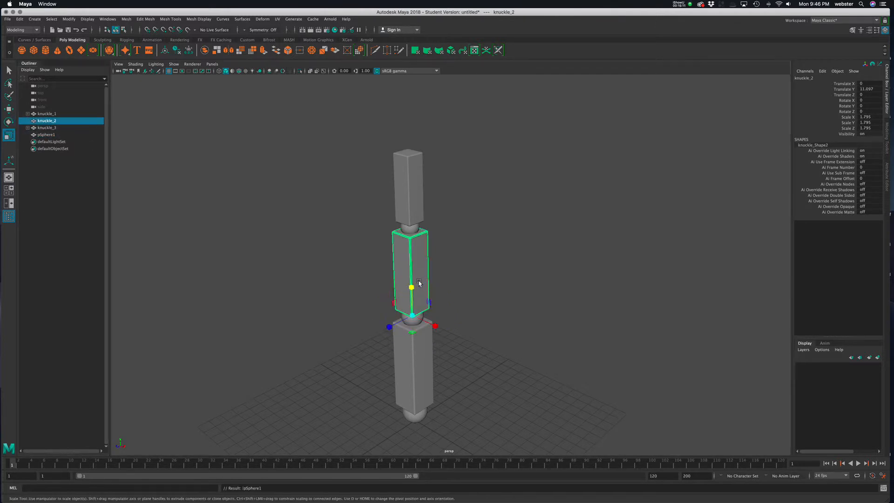
left_click_drag(413, 287, 413, 268)
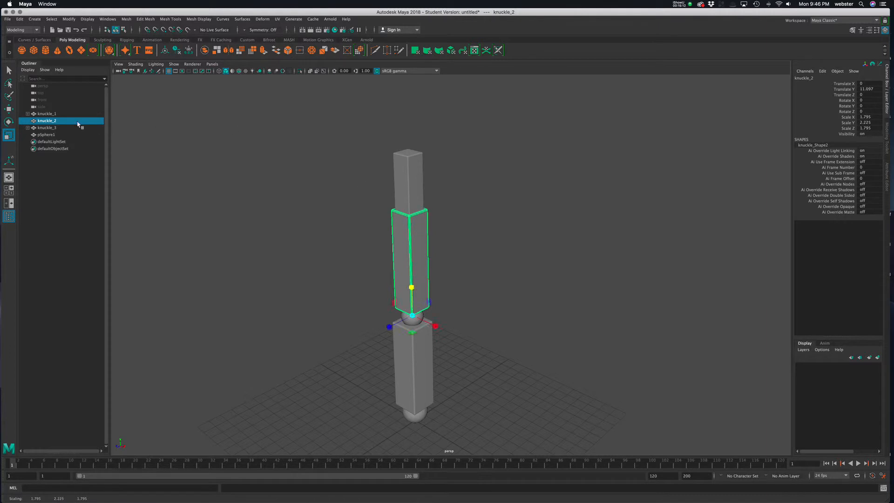
left_click(49, 128)
key("w")
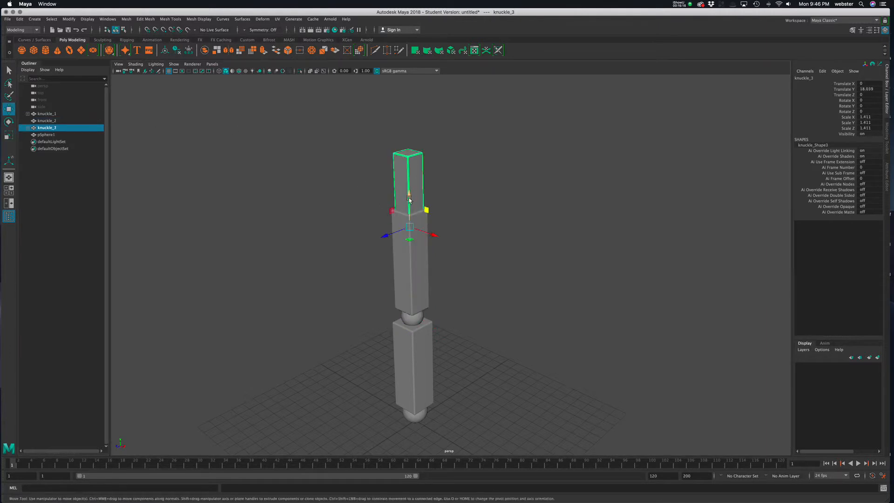
left_click_drag(409, 198, 408, 173)
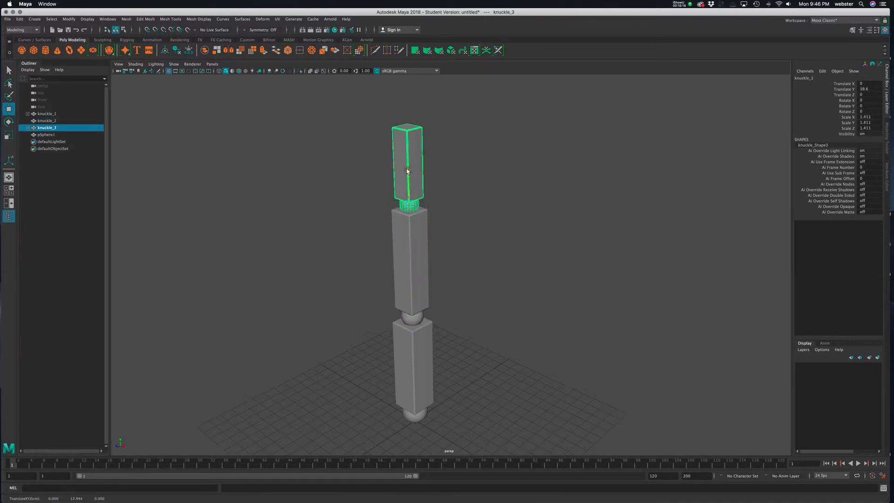
- Parent pSphere1 and knuckle_3 under knuckle_2 in the Outliner and select the knuckle_2 hierarchy
left_click(43, 135)
middle_click_drag(48, 136, 47, 120)
left_click(47, 135)
key("Up")
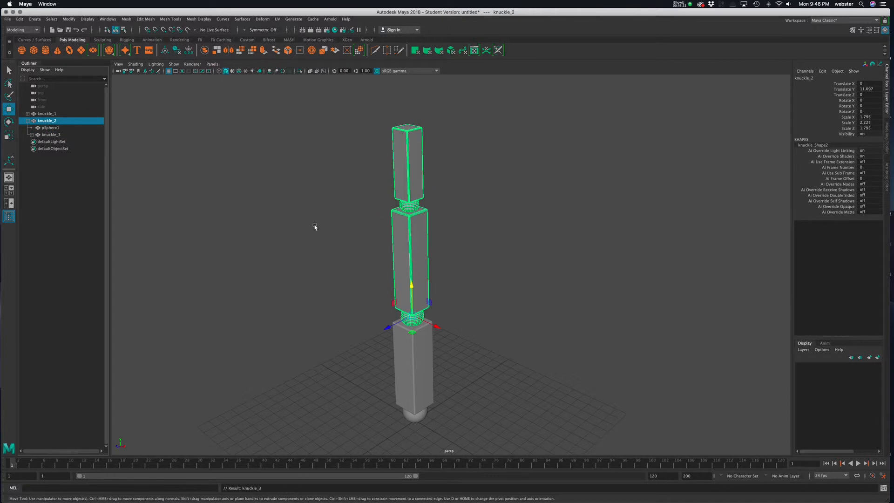
- Test the hierarchy by rotating knuckle_2 to Rotate X about 29.737 and view the bend from the side
left_click(314, 225)
left_click(415, 266)
key("e")
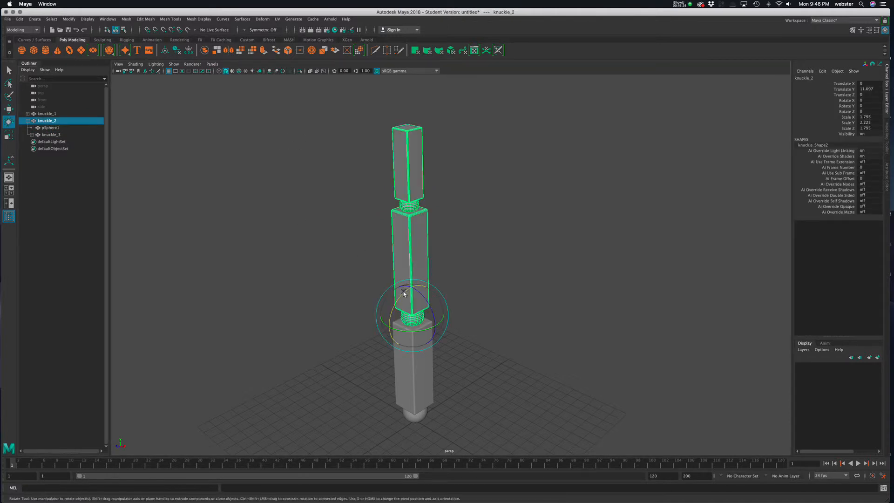
left_click_drag(403, 298, 373, 205)
left_click(363, 224)
left_click_drag(391, 266, 365, 237, "alt")
right_click_drag(481, 250, 501, 254, "alt")
middle_click_drag(470, 249, 531, 297, "alt")
left_click_drag(479, 274, 462, 262, "alt")
left_click_drag(458, 225, 463, 246, "alt")
key("z")
- Bend knuckle_3 about its own joint to Rotate X about -50.361 to check how its shape behaves
left_click_drag(375, 214, 567, 259)
left_click(413, 248)
left_click(425, 242)
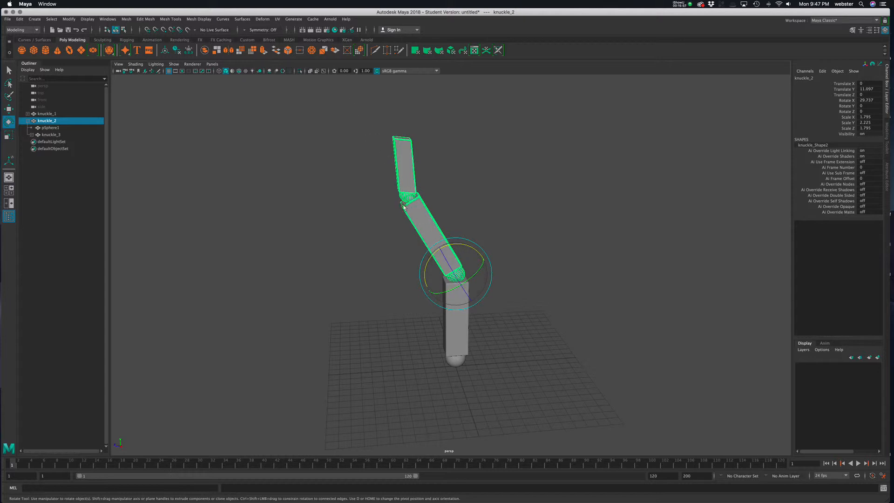
left_click(410, 180)
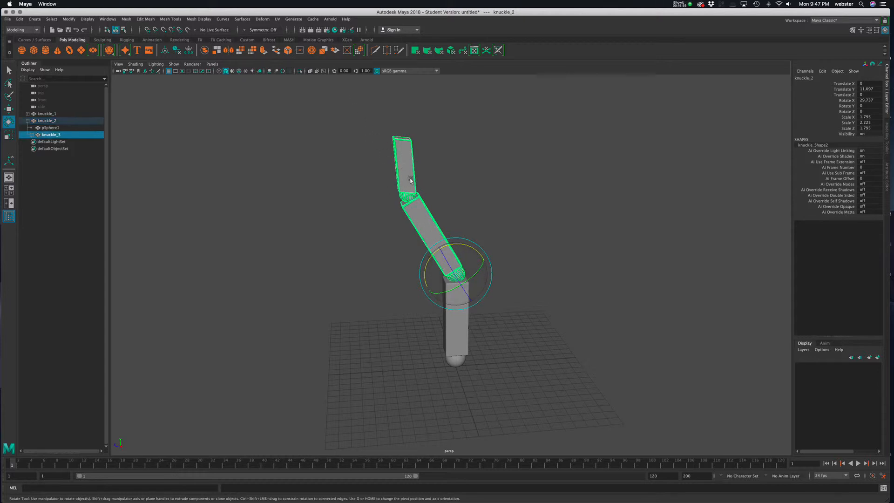
mouse_move(423, 169)
left_mouse_down()
mouse_move(390, 179)
mouse_move(437, 176)
left_mouse_up()
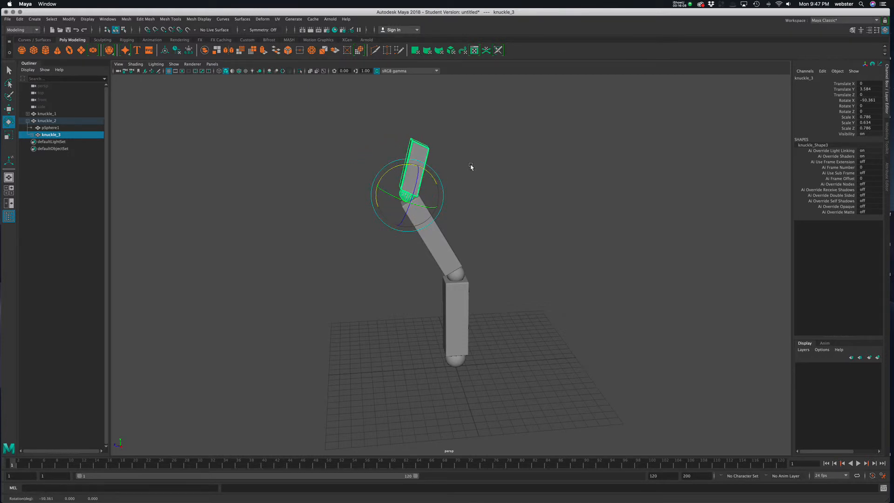
- Undo the test rotations and the parenting of knuckle_3 and pSphere1 under knuckle_2
key("super+z")
key("super+z")
key("super+z")
key("super+z")
key("super+z")
key("super+z")
key("super+z")
key("super+z")
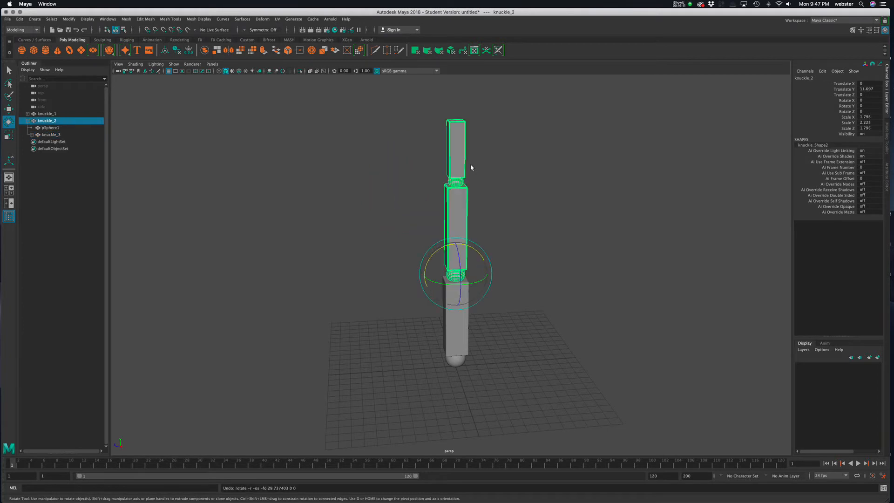
key("super+z")
key("super+z")
key("super+z")
key("super+z")
key("super+z")
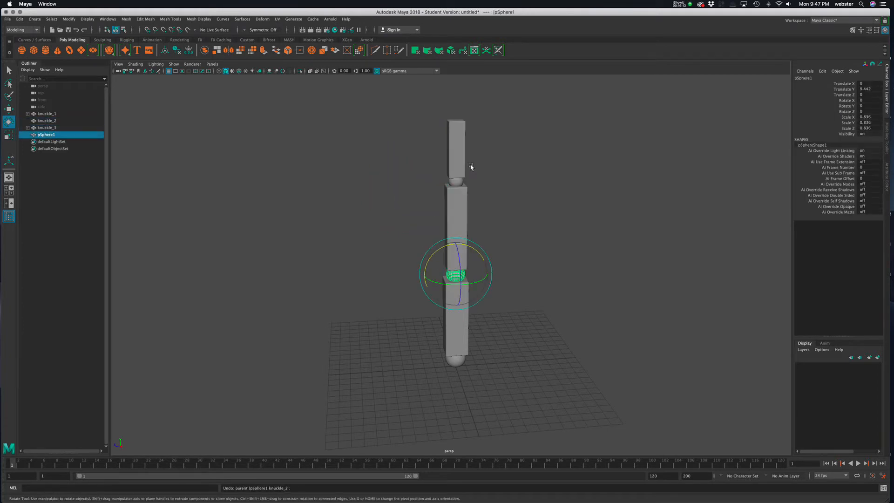
- Undo the raising of knuckle_3, the stretch of knuckle_2 and the unparenting of its sphere, then collapse knuckle_2 in the Outliner
left_click(459, 164)
scroll(459, 223, "up", 3)
left_click_drag(459, 242, 406, 229, "alt")
middle_click_drag(420, 271, 407, 281, "alt")
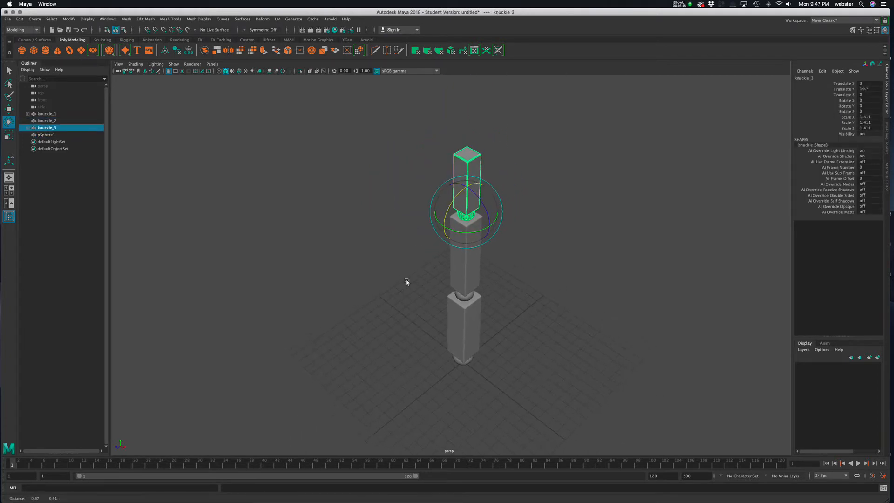
left_click_drag(406, 281, 400, 272, "alt")
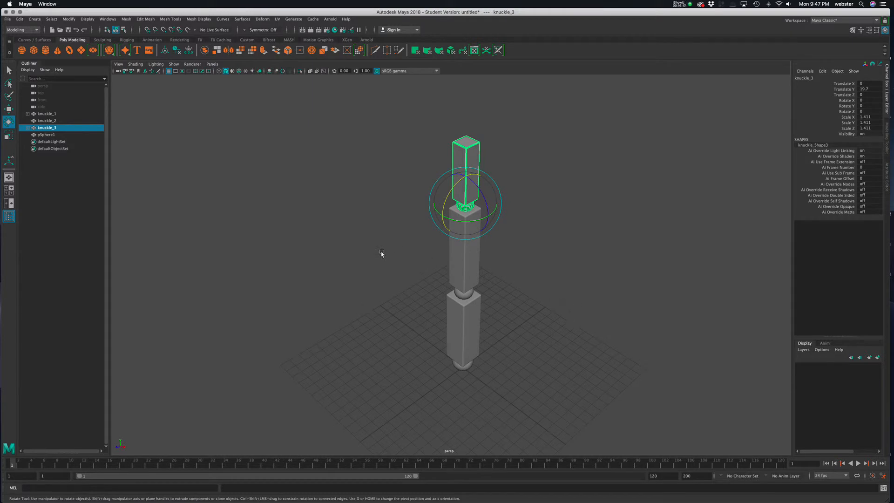
key("super+z")
key("super+z")
key("super+z")
key("super+z")
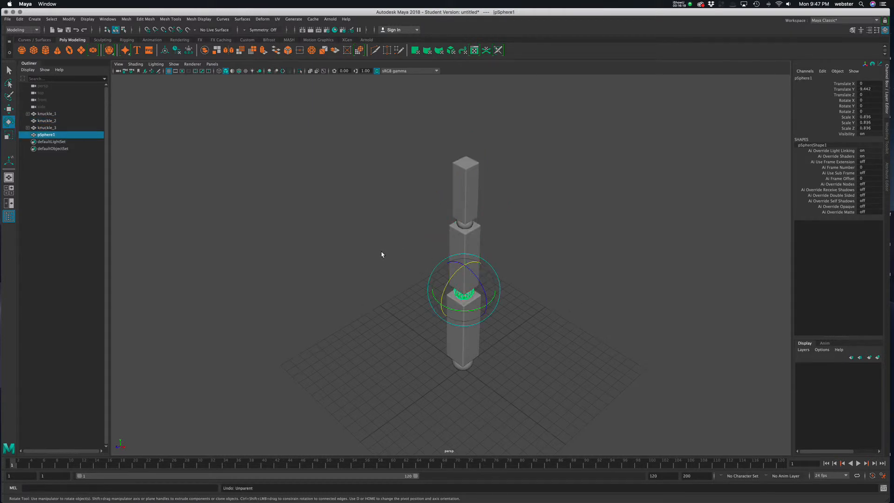
key("super+z")
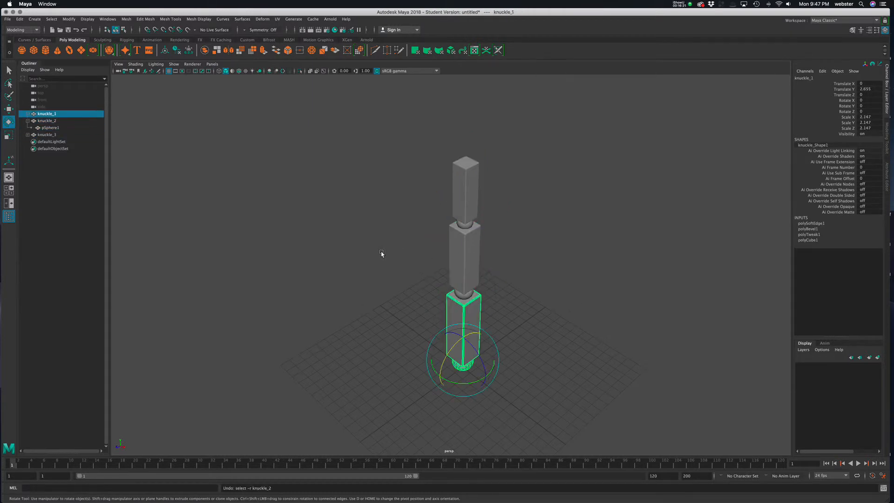
left_click(27, 121)
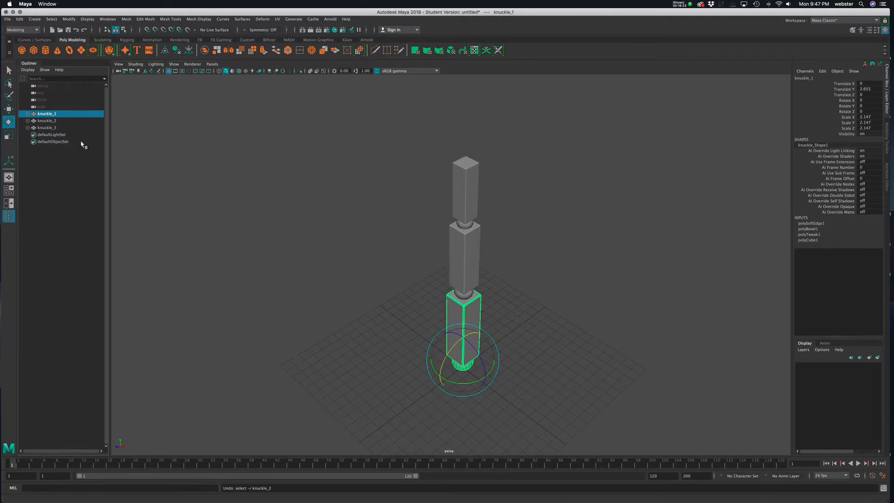
- Examine the translate and scale values of knuckle_1, knuckle_2 and knuckle_3 one after another
left_click_drag(352, 263, 570, 263, "alt")
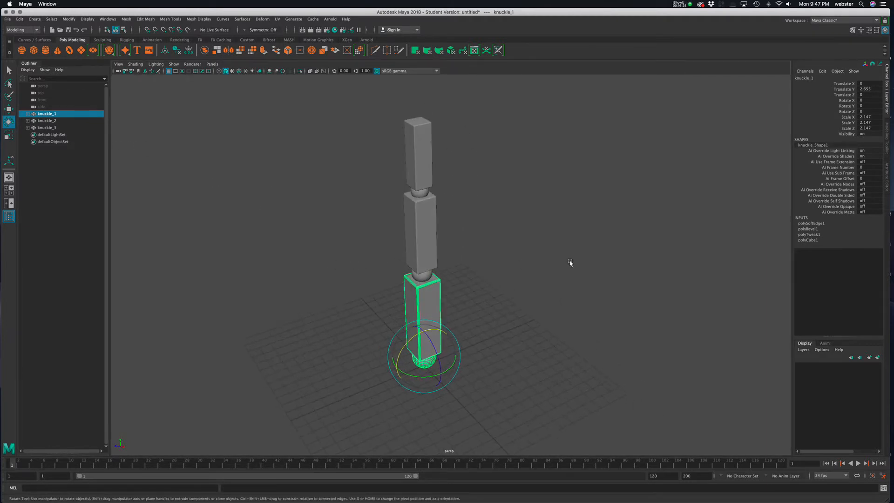
left_click_drag(499, 263, 510, 276, "alt")
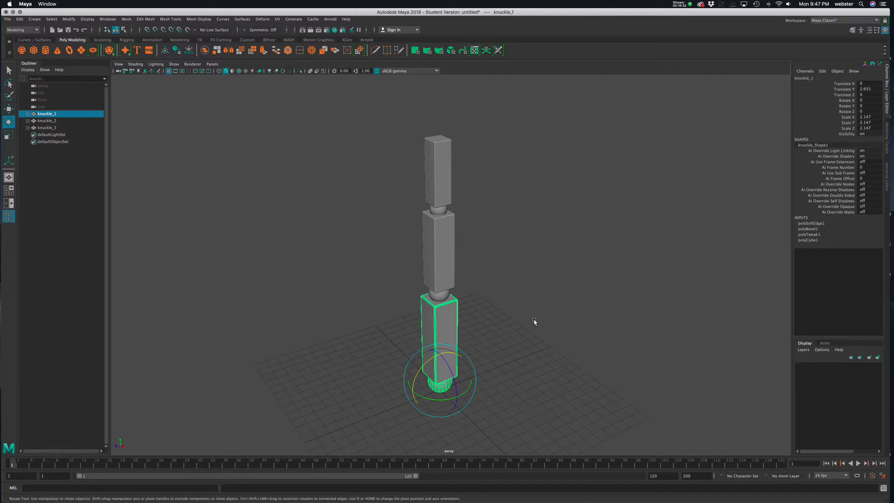
left_click(536, 296)
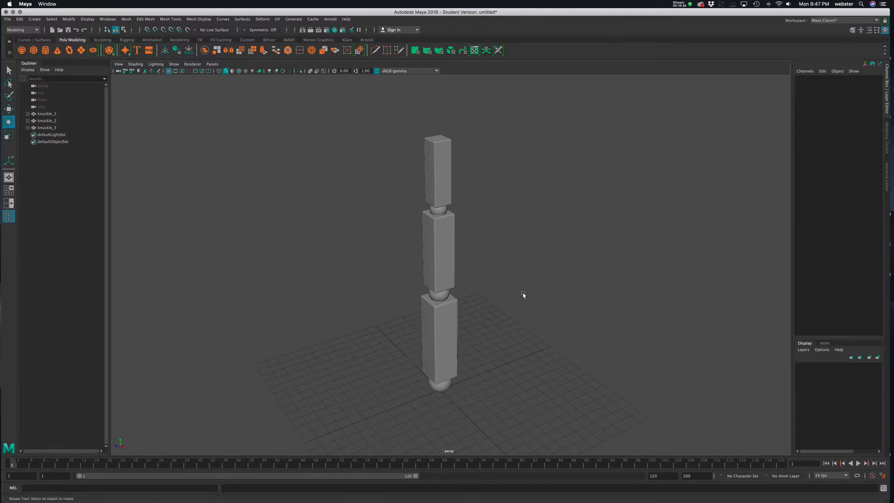
left_click(452, 335)
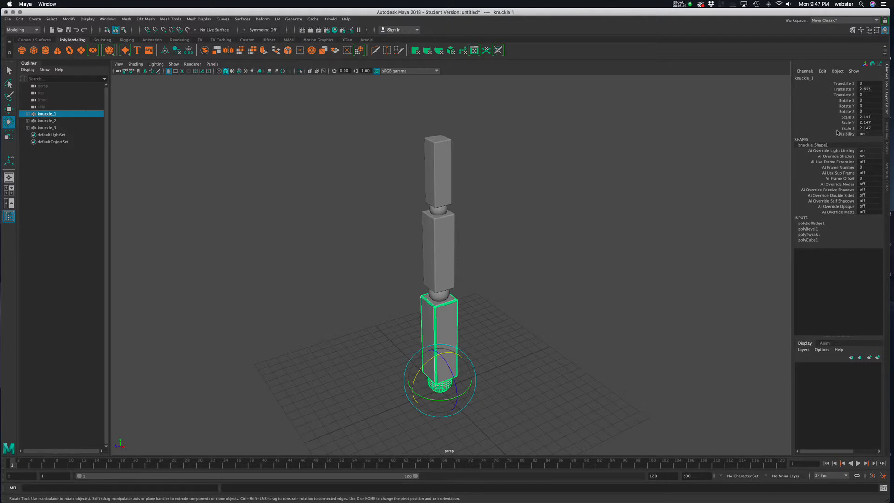
left_click(442, 270)
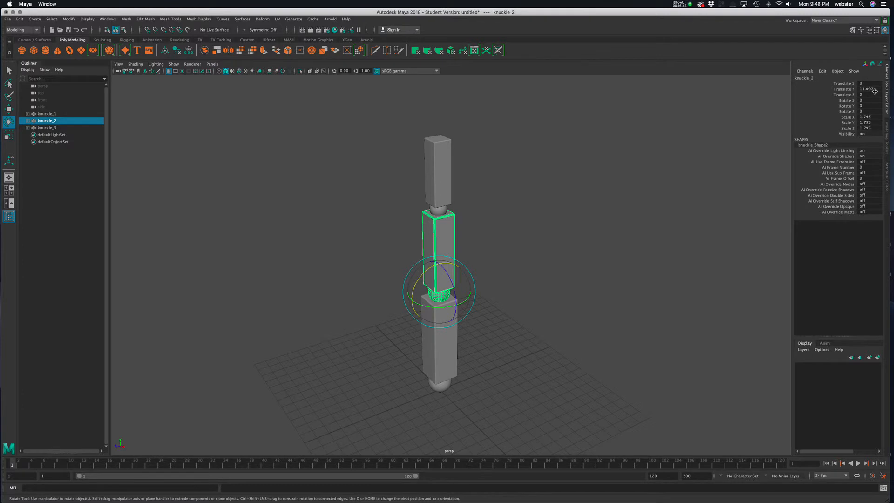
left_click(446, 176)
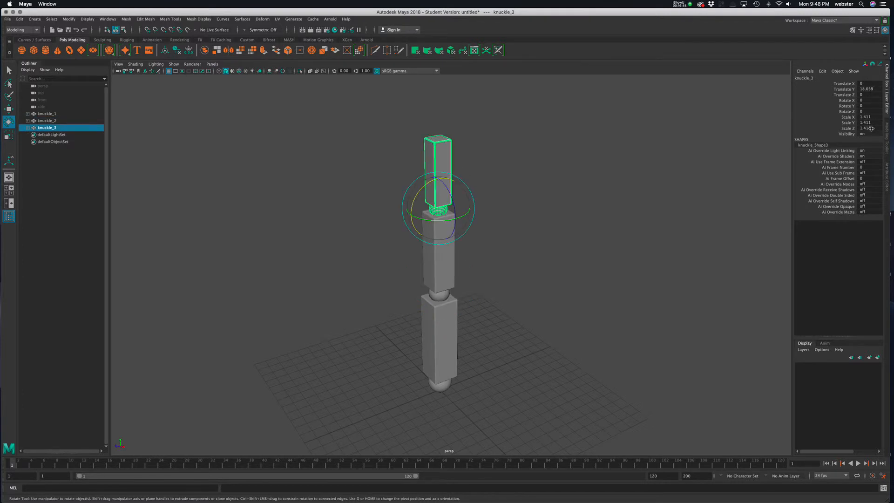
- Inspect the top vertices of knuckle_1 in vertex mode, return to object mode and clear the selection
left_click(449, 319)
right_click(450, 317)
right_click_drag(450, 317, 416, 296)
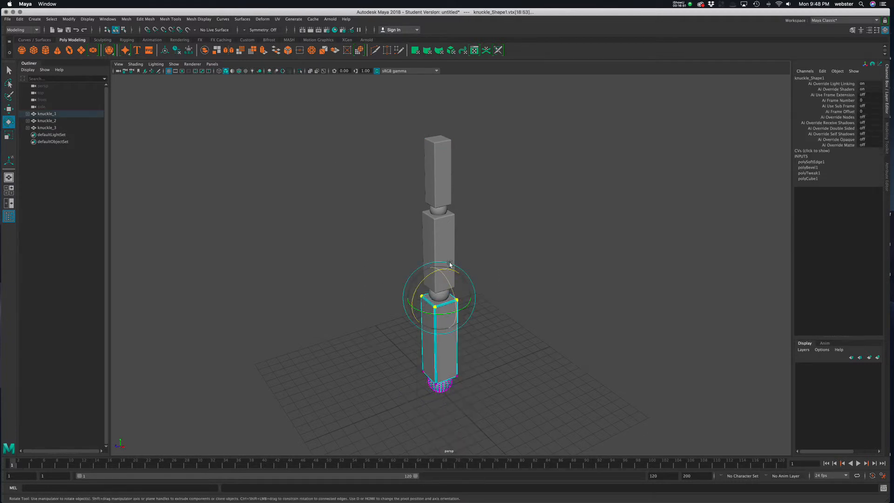
right_click_drag(441, 361, 480, 286)
left_click(509, 330)
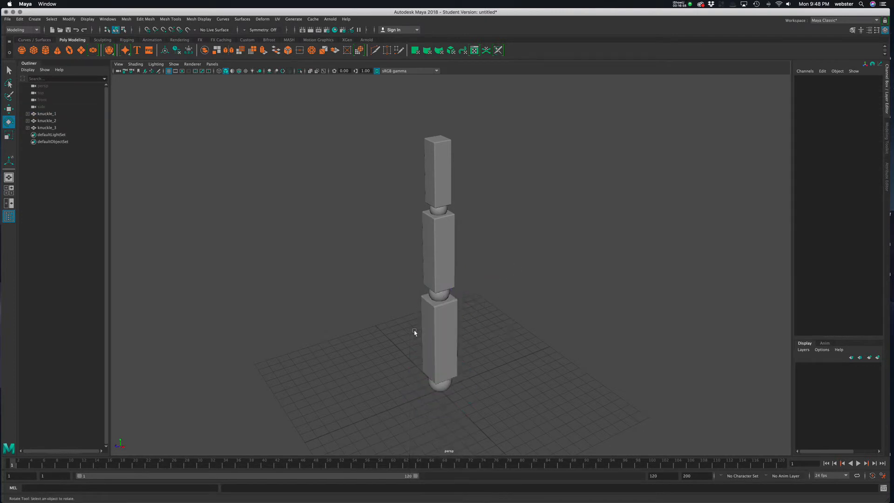
- Freeze the translate, rotate and scale transformations of knuckle_1, keeping the Freeze Transformations options open
left_click_drag(479, 316, 421, 313, "alt")
left_click(419, 317)
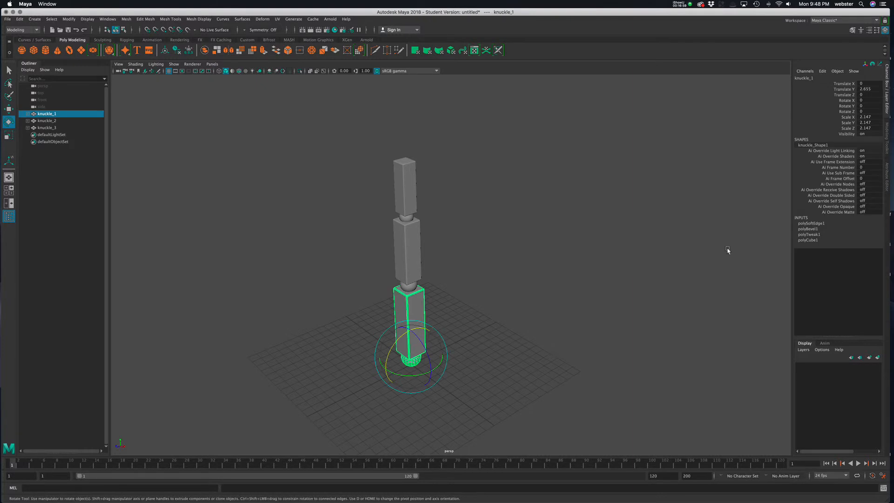
left_click(68, 19)
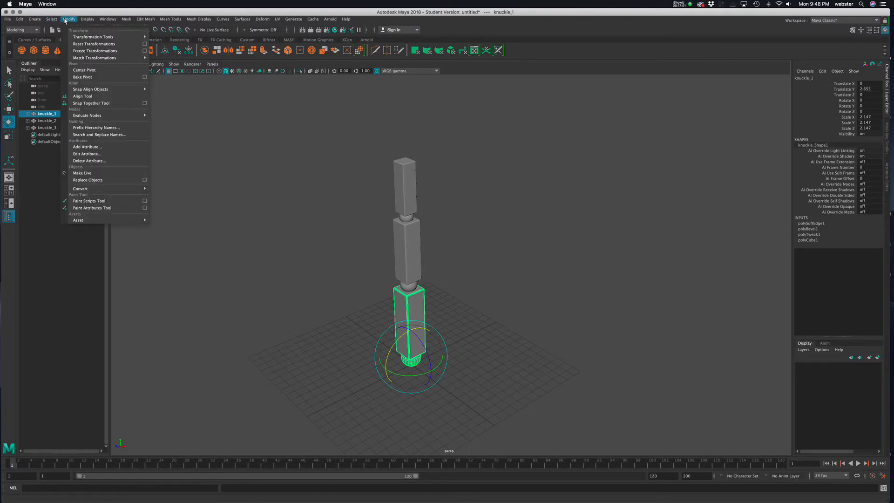
left_click(143, 50)
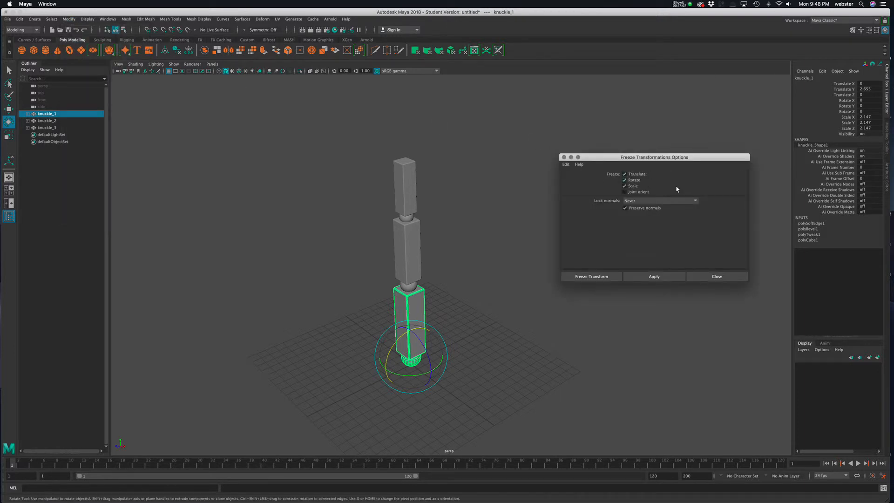
left_click(652, 276)
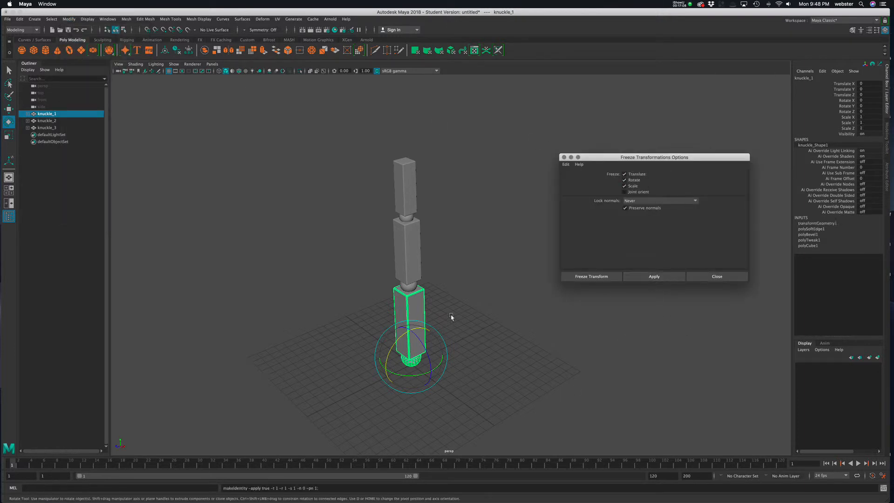
- Freeze the translate, rotate and scale transformations of knuckle_2, then of knuckle_3
left_click(412, 256)
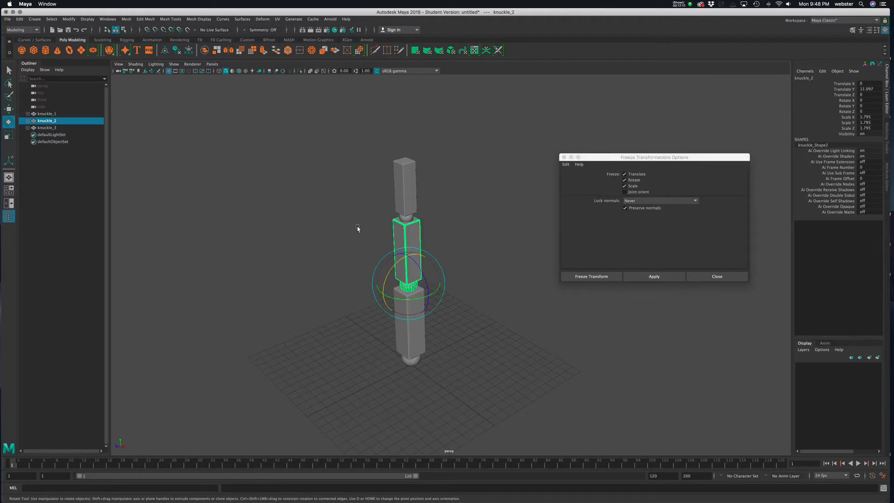
left_click(654, 276)
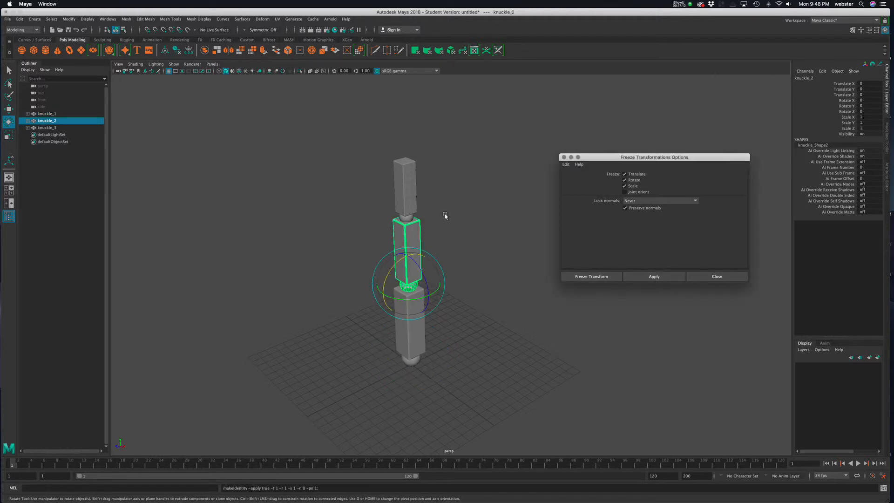
left_click(411, 193)
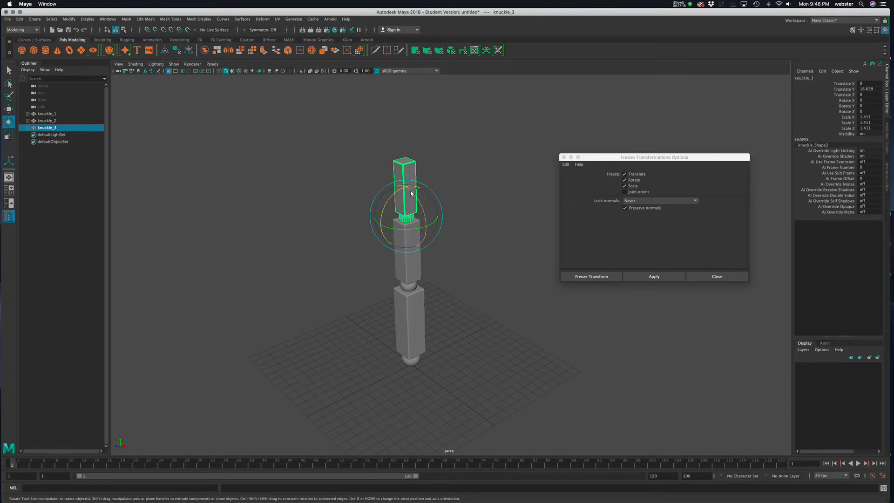
key("g")
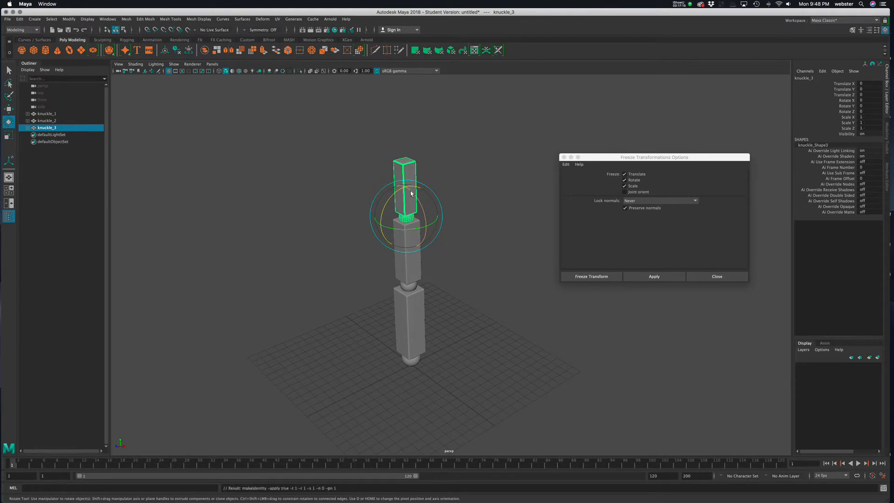
- Expand all three knuckles in the Outliner and examine the transform values of each child sphere
left_click(30, 128)
left_click(50, 135)
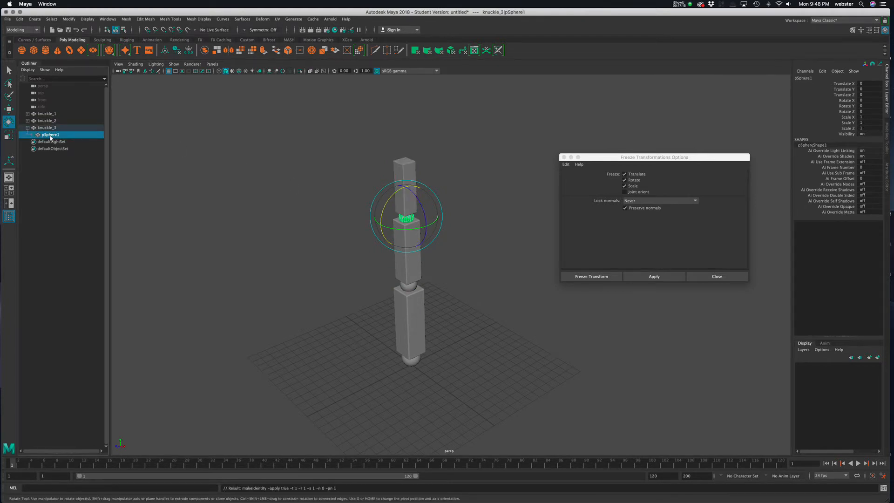
left_click(27, 121)
left_click(49, 127)
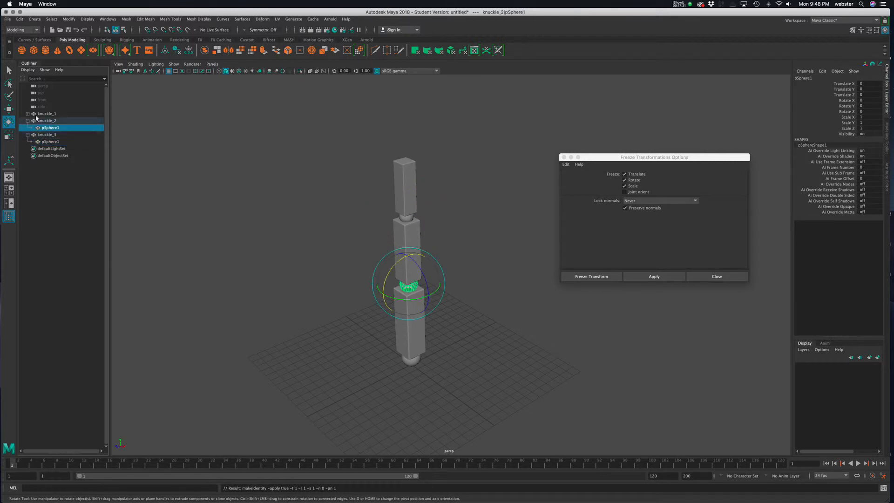
left_click(28, 114)
left_click(51, 122)
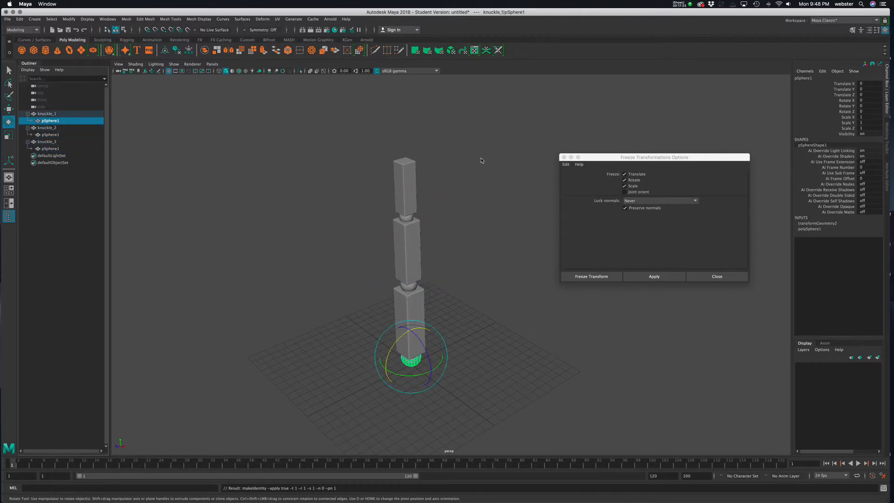
- Try raising knuckle_3 about 1.8 units in Y and undo the move
left_click(466, 172)
left_click(413, 196)
key("w")
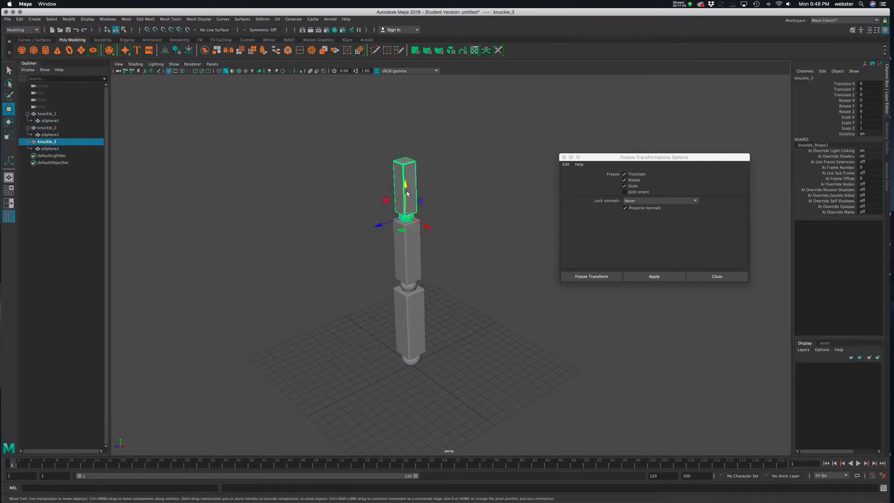
left_click_drag(405, 183, 381, 199)
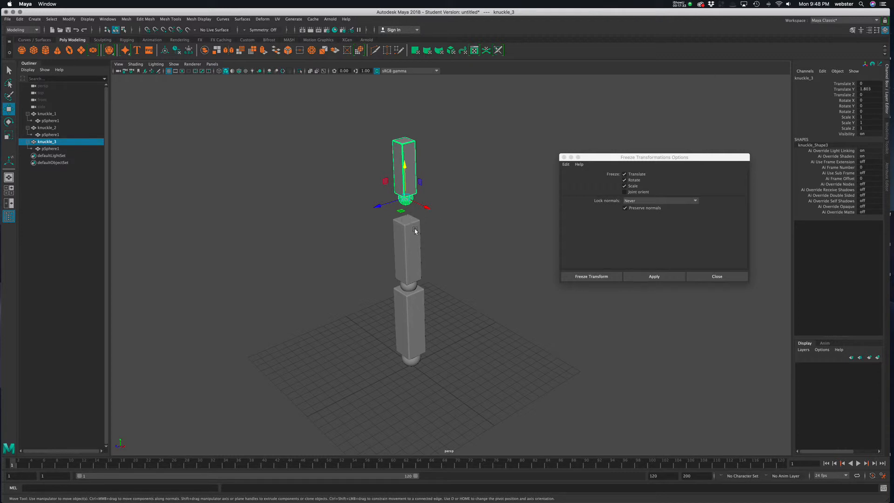
key("z")
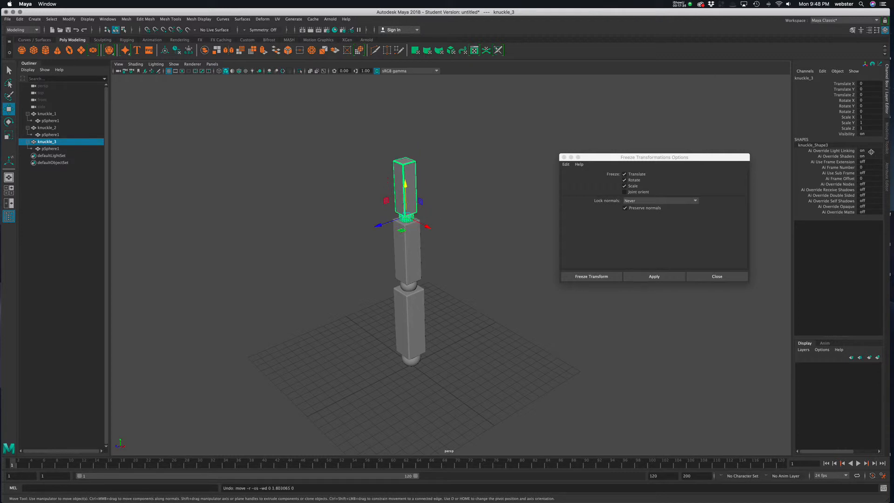
- Close the Freeze Transformations options and check the transform values of the knuckles one after another
left_click(717, 276)
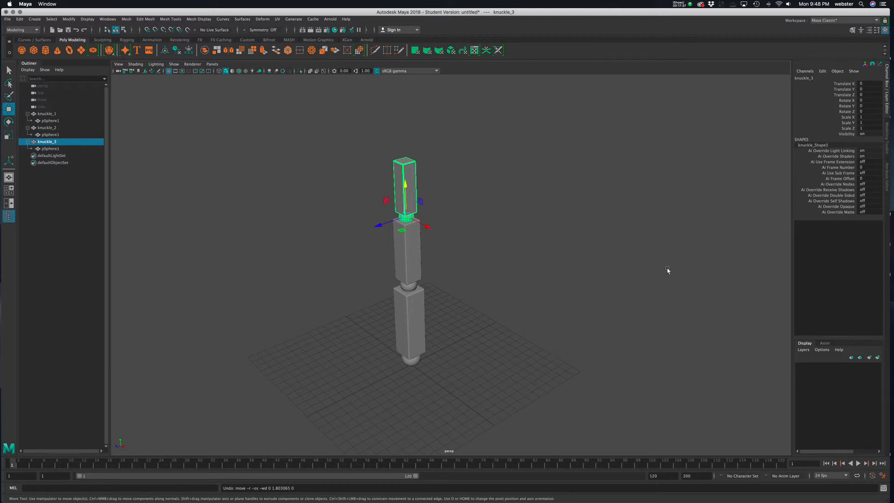
left_click_drag(424, 311, 533, 264, "alt")
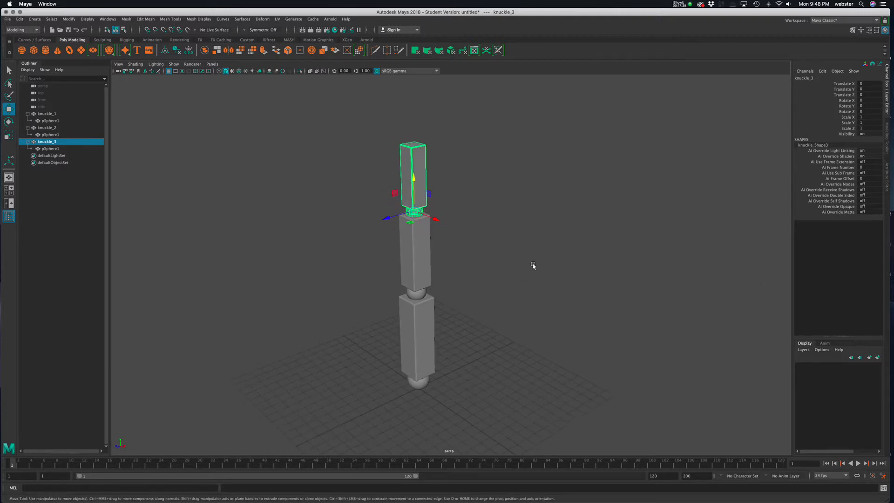
left_click(440, 351)
left_click(433, 335)
left_click(415, 256)
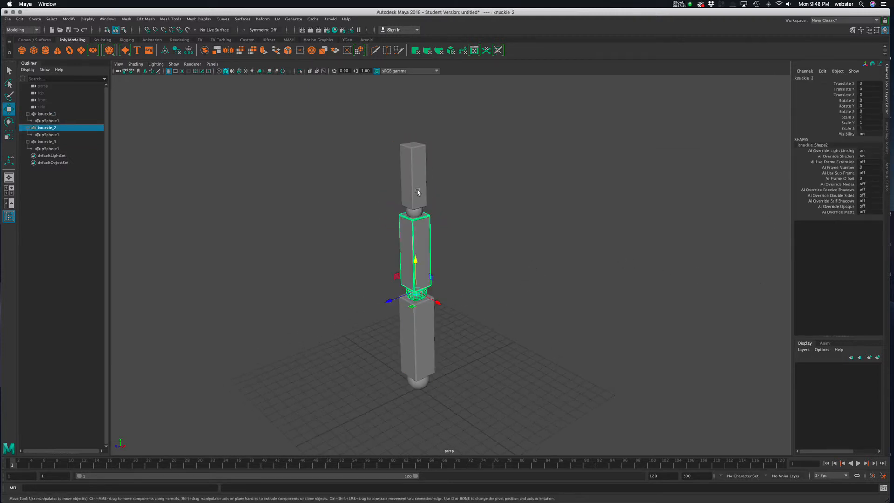
left_click(418, 197)
- Try rotating knuckle_2, knuckle_1 and knuckle_3 in turn, undo each rotation and clear the selection
left_click(419, 272)
key("e")
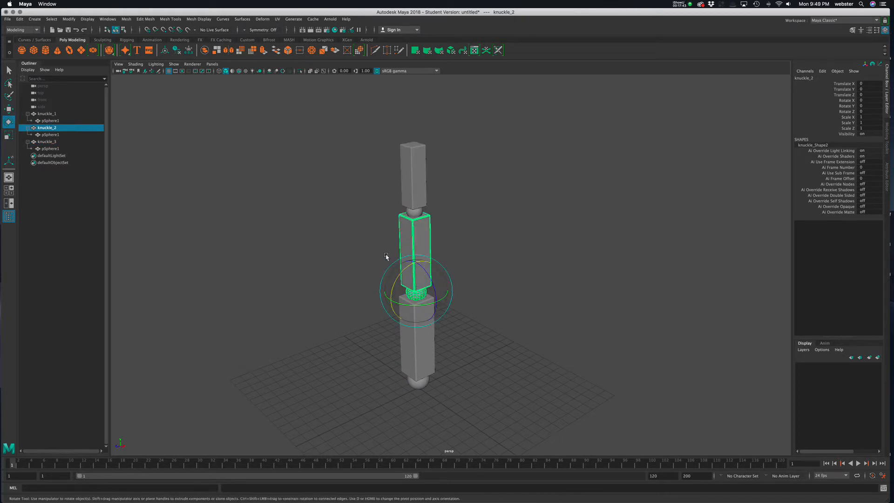
left_click_drag(407, 270, 390, 284)
key("ctrl+z")
left_click(419, 353)
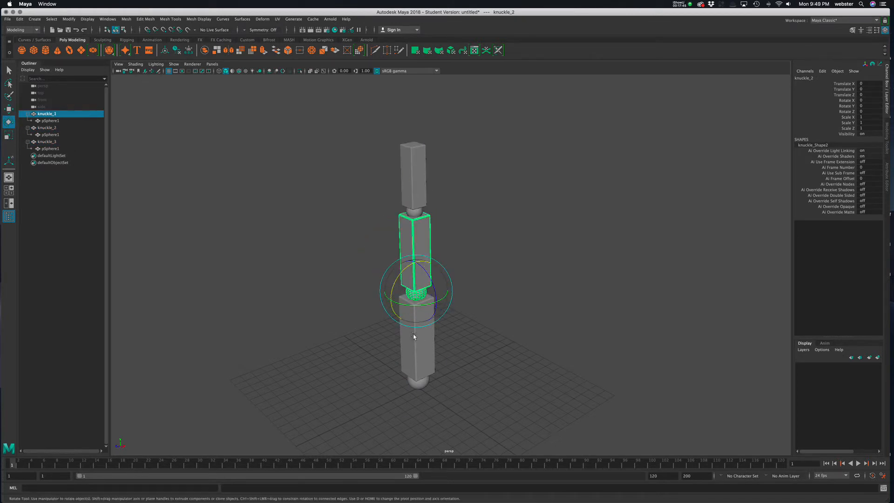
left_click_drag(419, 368, 378, 207)
key("ctrl+z")
left_click(413, 191)
key("ctrl+z")
left_click(521, 274)
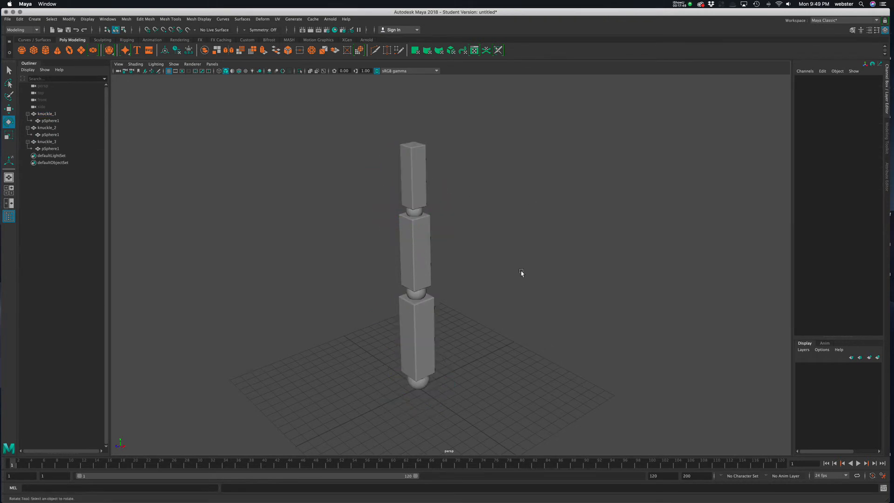
- Collapse knuckle_1, knuckle_2 and knuckle_3 in the Outliner
scroll(546, 287, "down", 3)
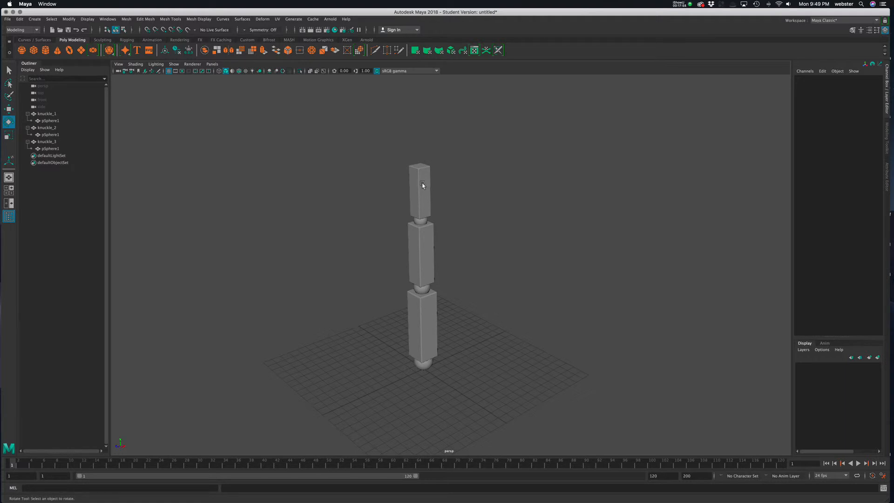
left_click(27, 128)
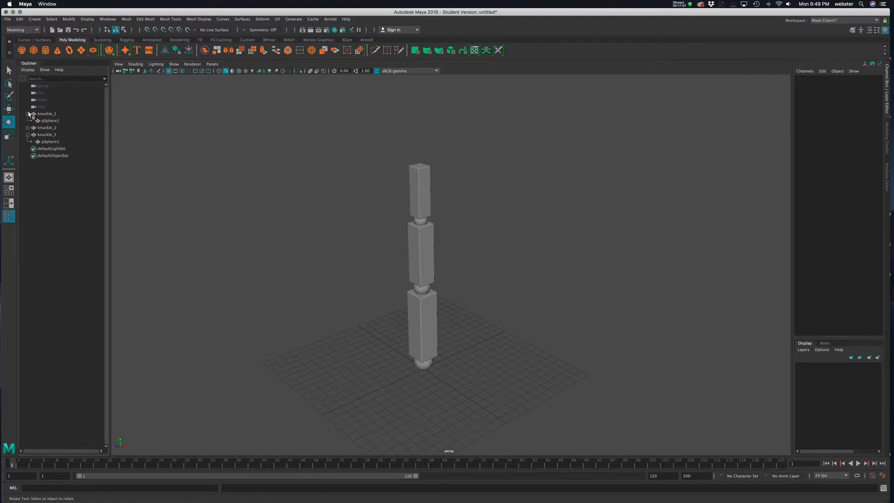
left_click(28, 114)
left_click(28, 128)
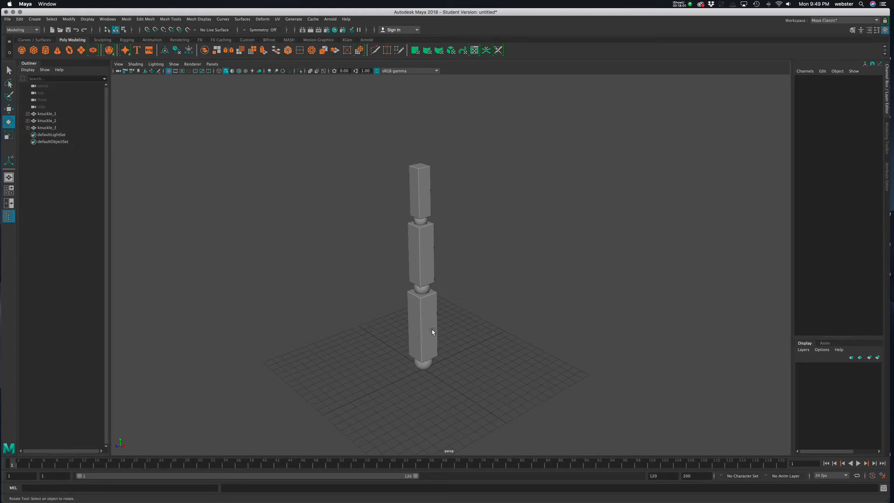
- Parent knuckle_3 to knuckle_2 and expand knuckle_2 in the Outliner
left_click(424, 186)
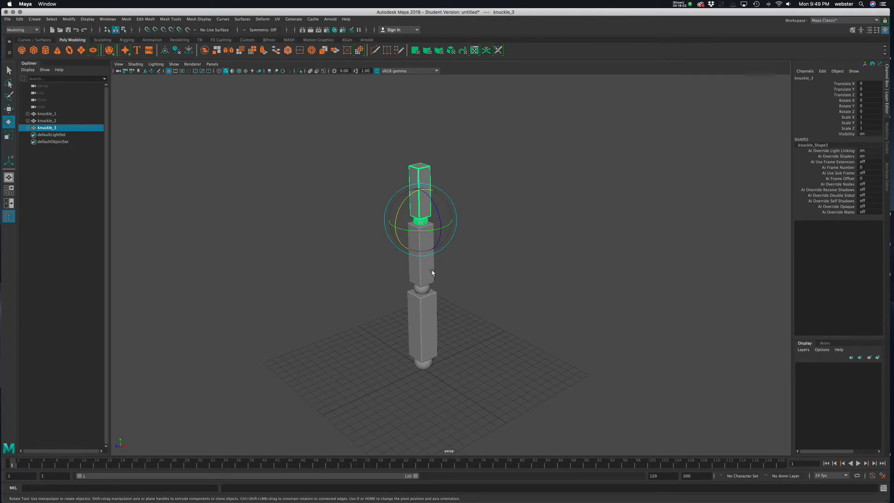
key("q")
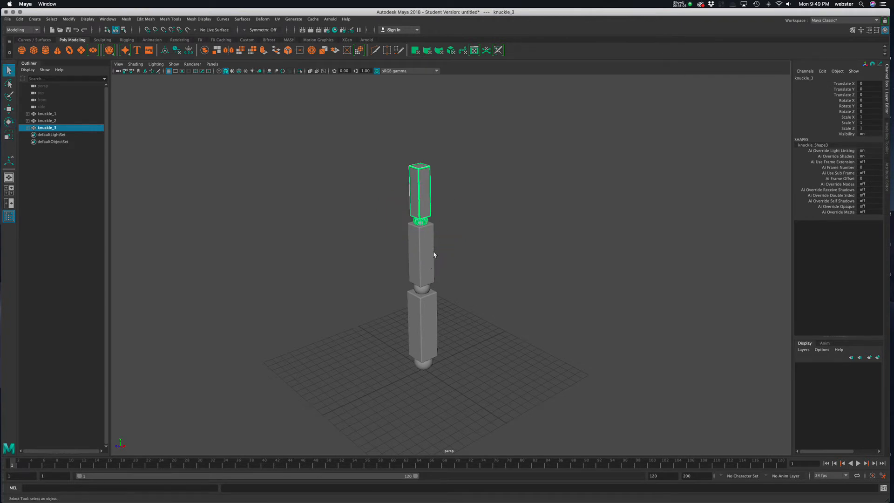
left_click(433, 254, "shift")
key("p")
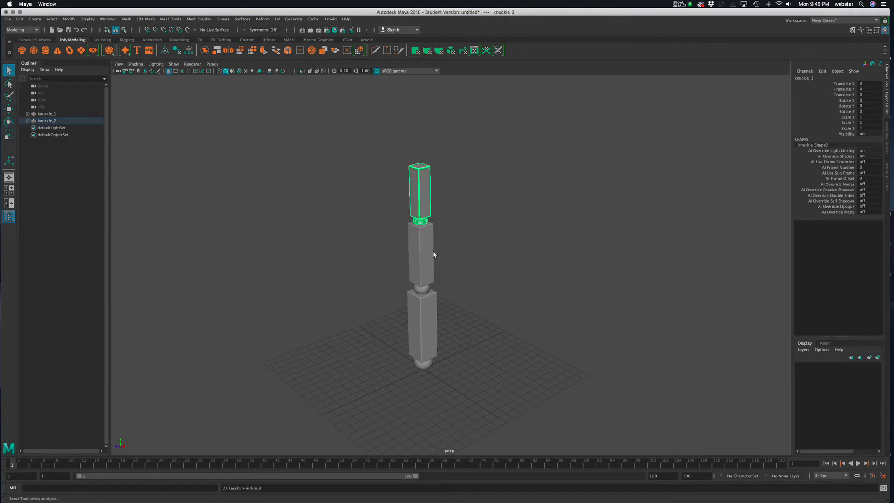
left_click(27, 120)
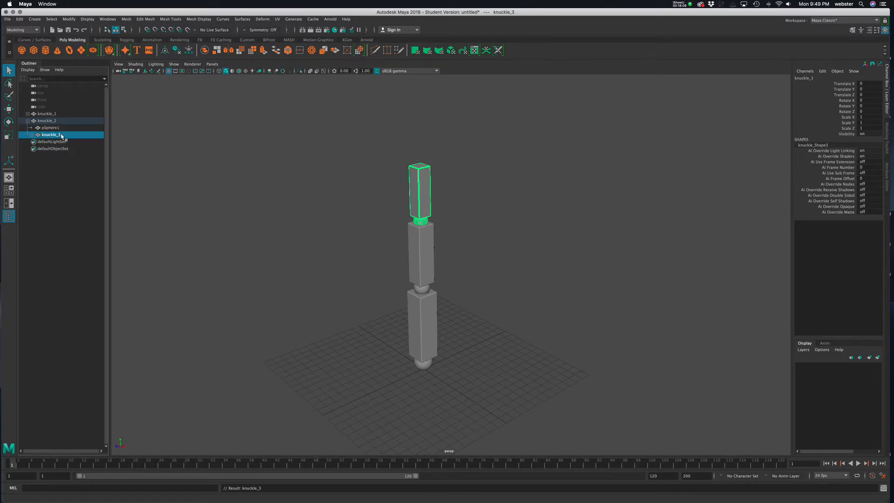
- Parent knuckle_2 to knuckle_1 and expand the resulting hierarchy in the Outliner
left_click(459, 234)
left_click(434, 259)
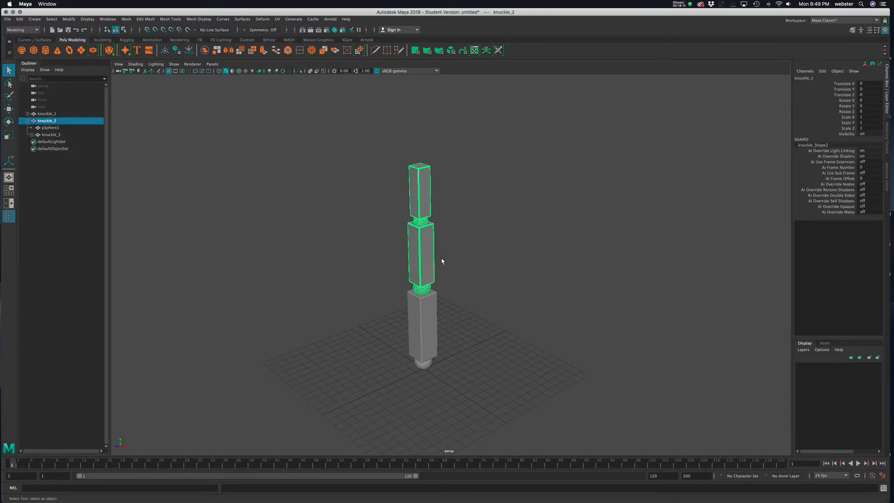
left_click(428, 328, "shift")
key("p")
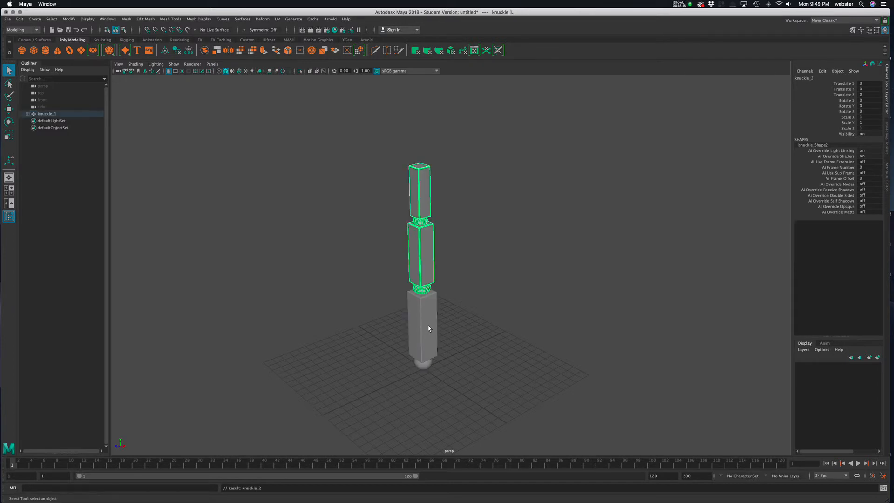
left_click(28, 114)
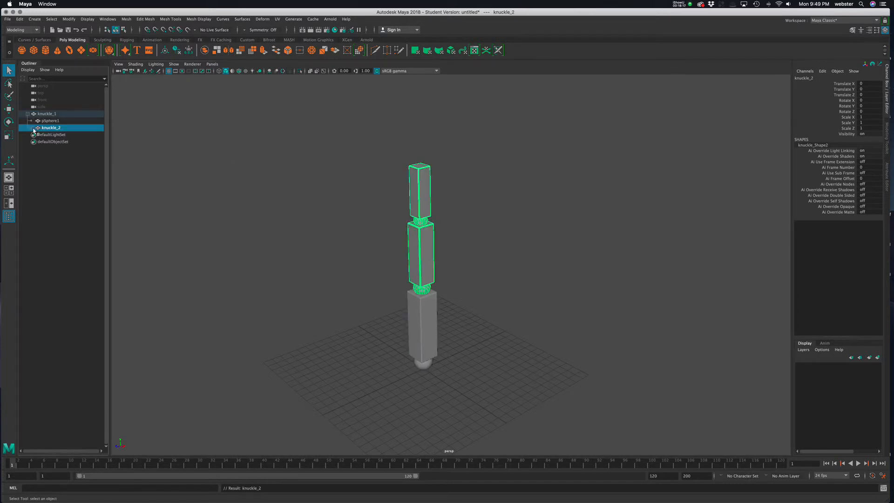
left_click(31, 128)
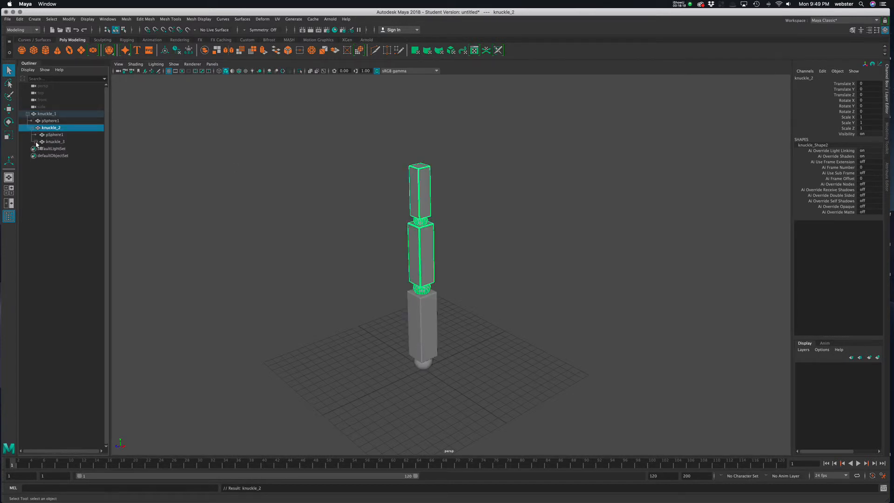
- Examine the parented hierarchy by selecting each knuckle and its child sphere in order, then clear the selection
left_click(49, 114)
left_click(50, 121)
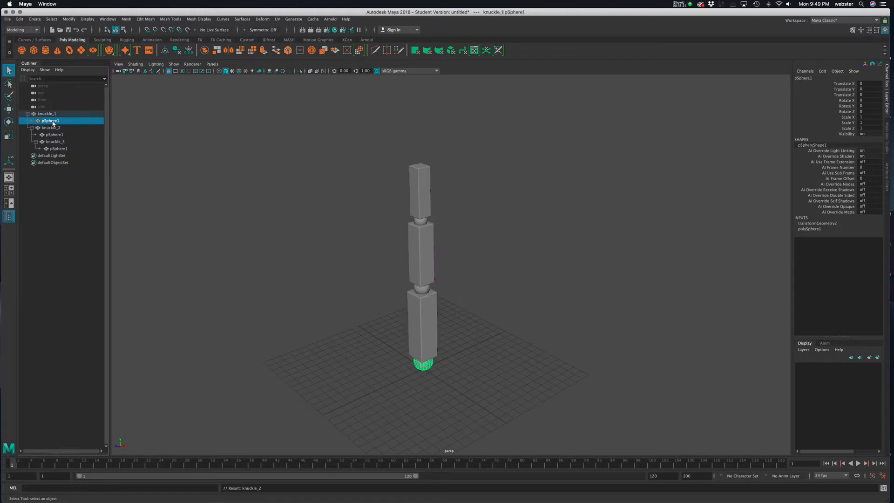
left_click(47, 128)
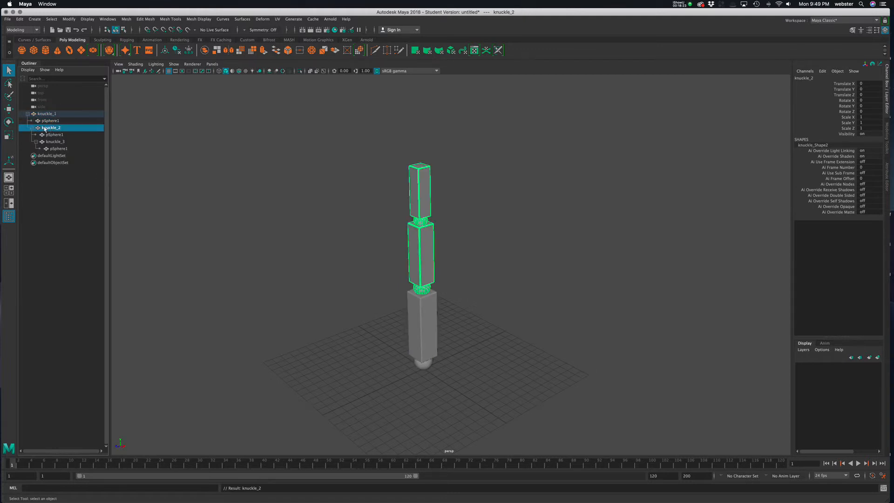
left_click(55, 135)
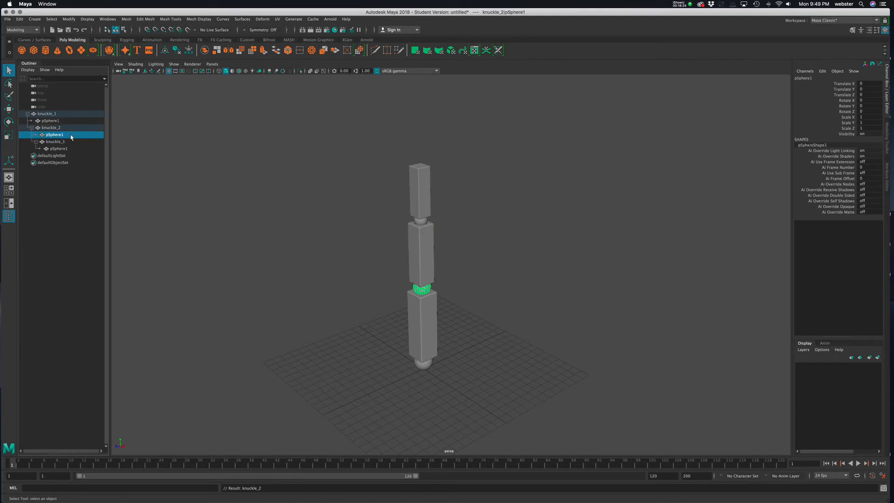
left_click(59, 141)
left_click(59, 149)
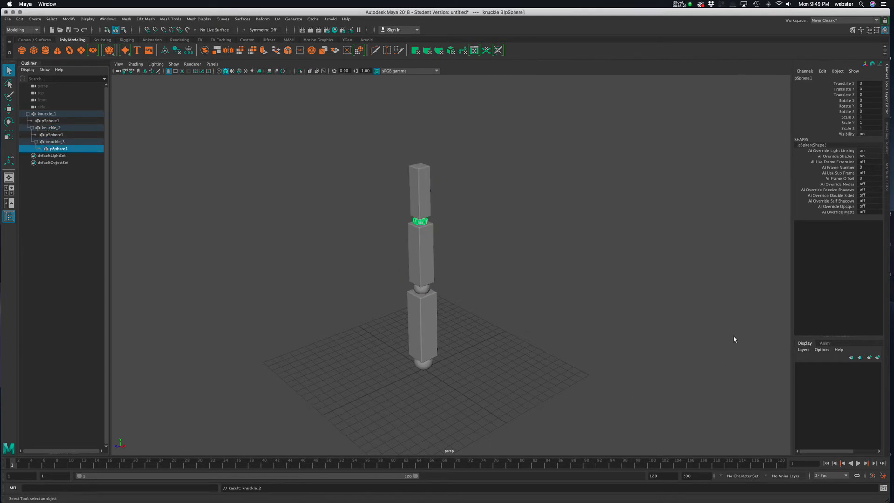
left_click(547, 310)
left_click(59, 149)
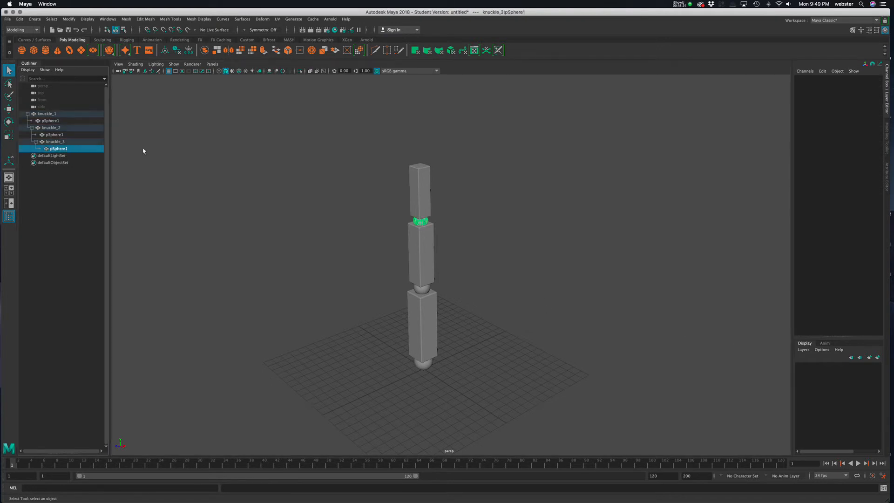
left_click(54, 136)
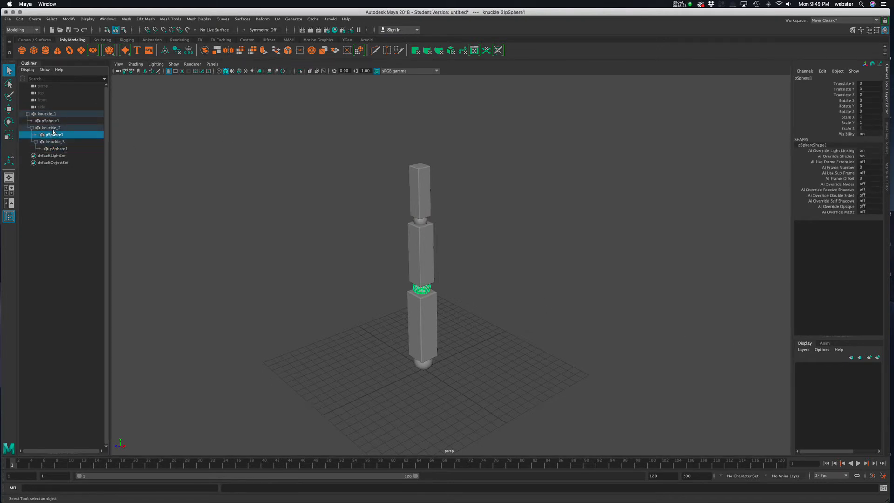
left_click(50, 120)
left_click(639, 277)
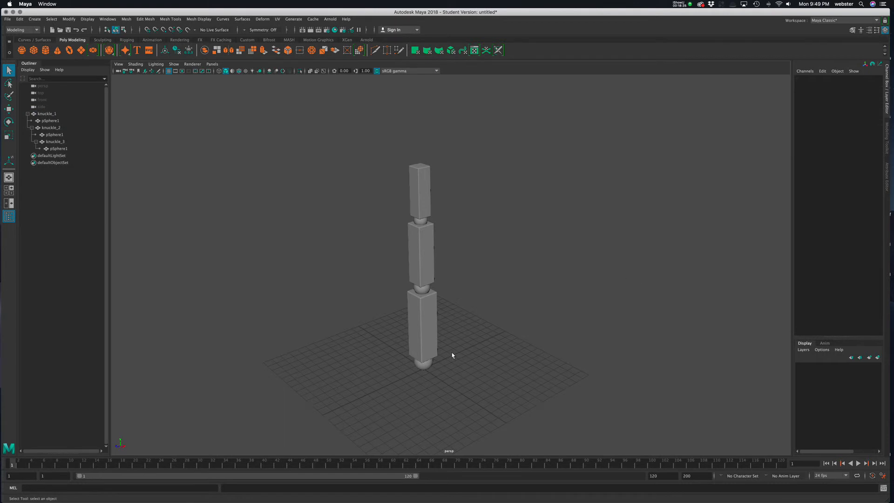
- Select knuckle_1, knuckle_2 and knuckle_3, rotate them together about -11.9 degrees around X, and undo the rotation
left_click(431, 332)
key("e")
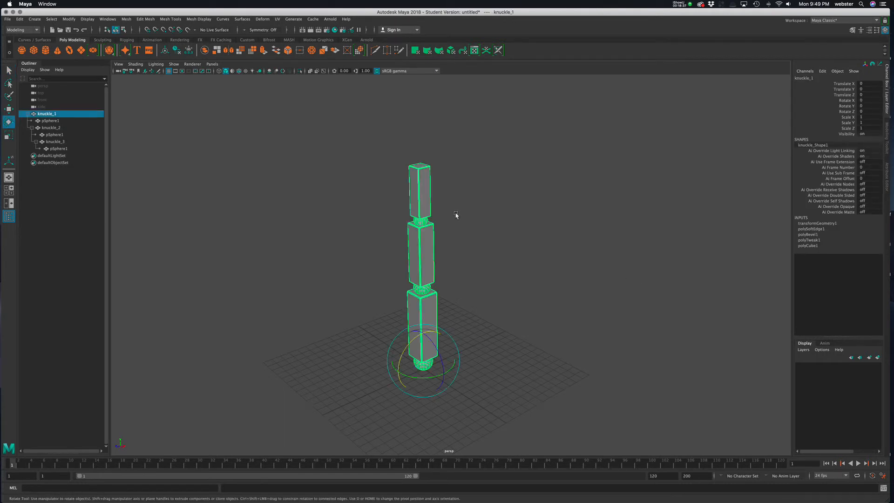
left_click(424, 254, "shift")
left_click(429, 194, "shift")
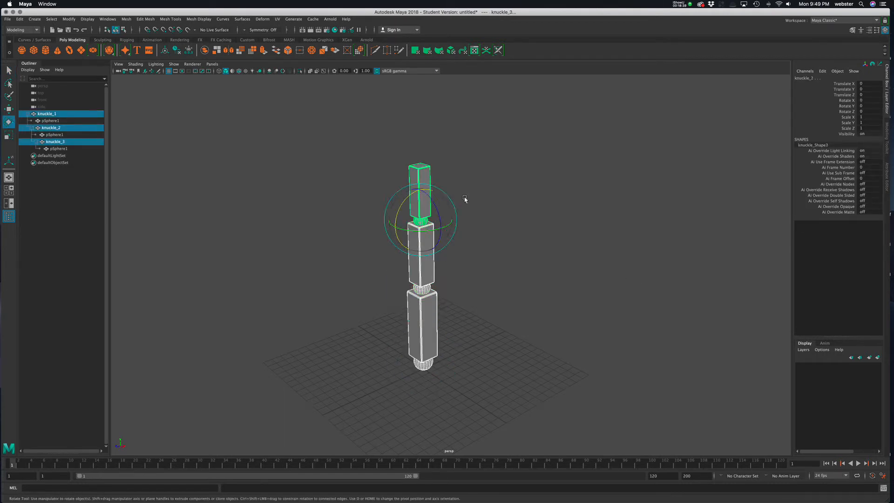
left_click(436, 323)
left_click(436, 323)
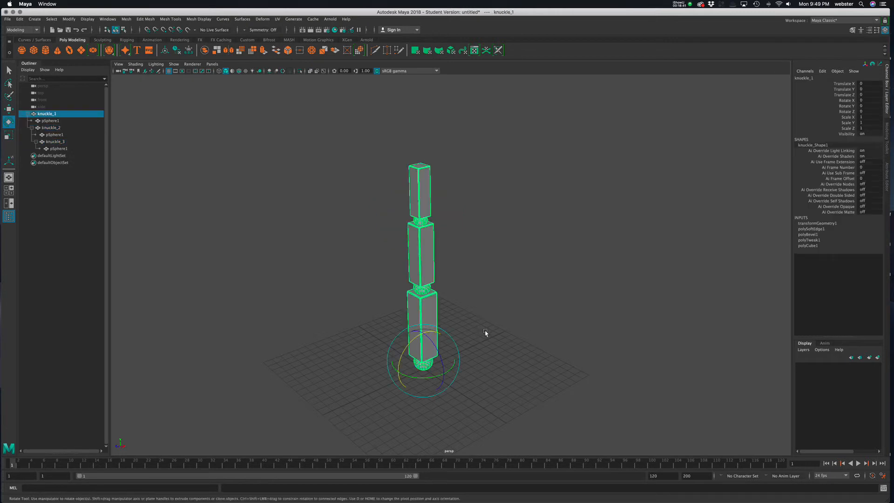
left_click(429, 255, "shift")
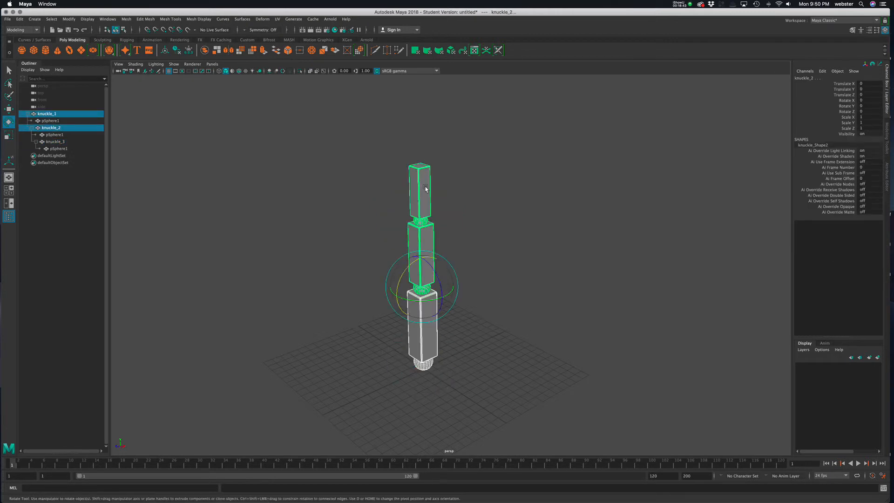
left_click(425, 188, "shift")
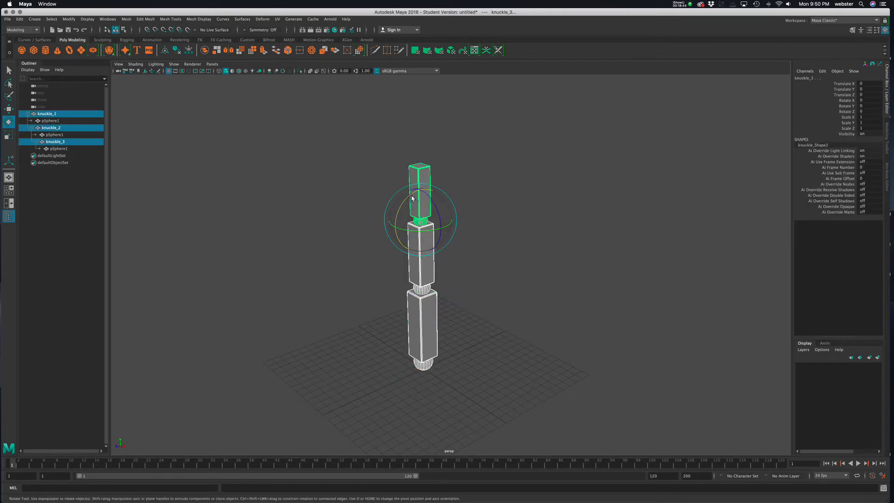
left_click_drag(412, 198, 435, 200)
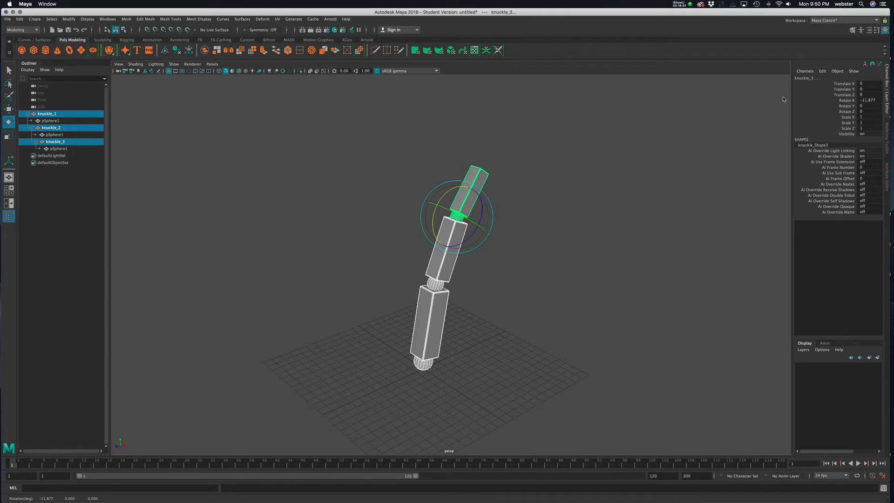
key("ctrl+z")
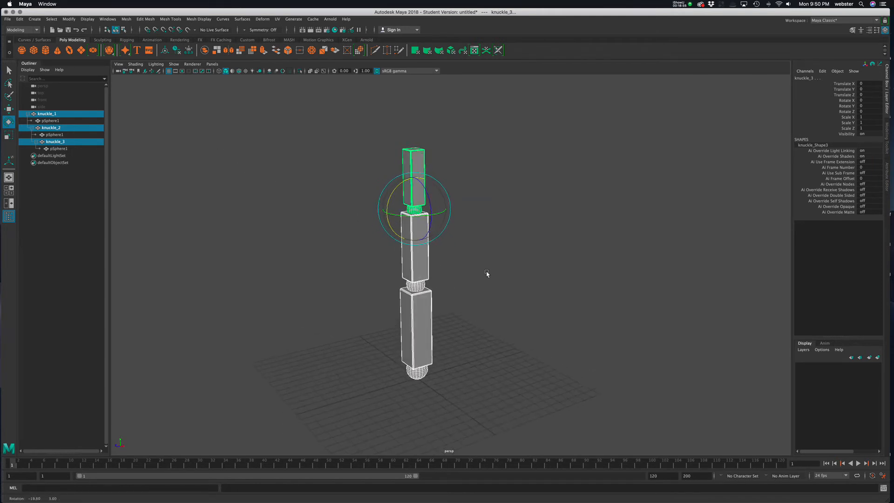
- Create a NURBS circle at the puppet's base and scale it uniformly to about 4.05
left_click(480, 246)
left_click(428, 334)
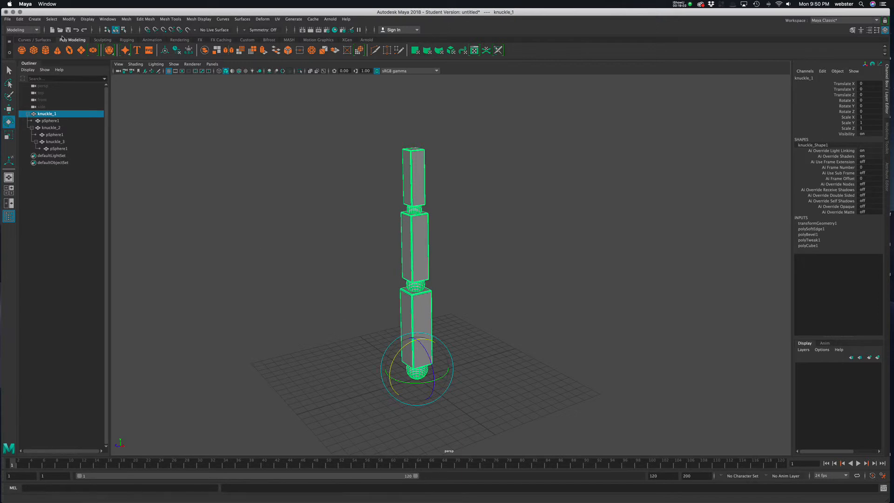
left_click(35, 19)
mouse_move(107, 37)
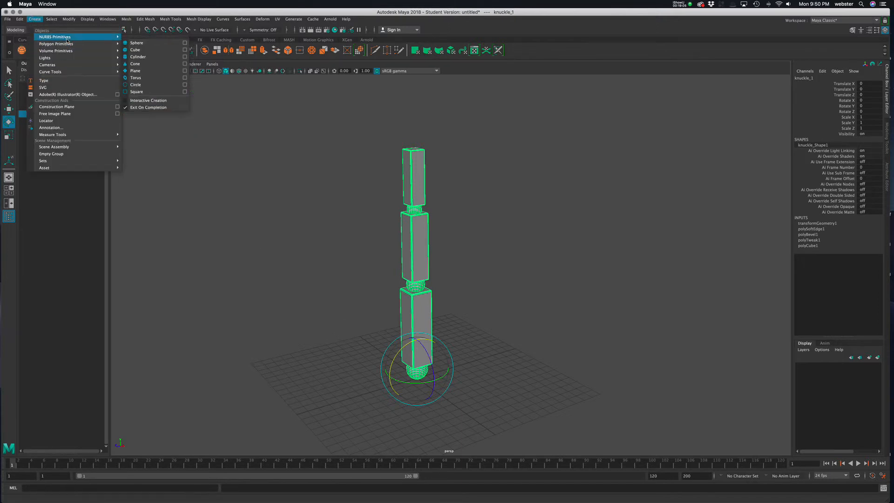
left_click(135, 85)
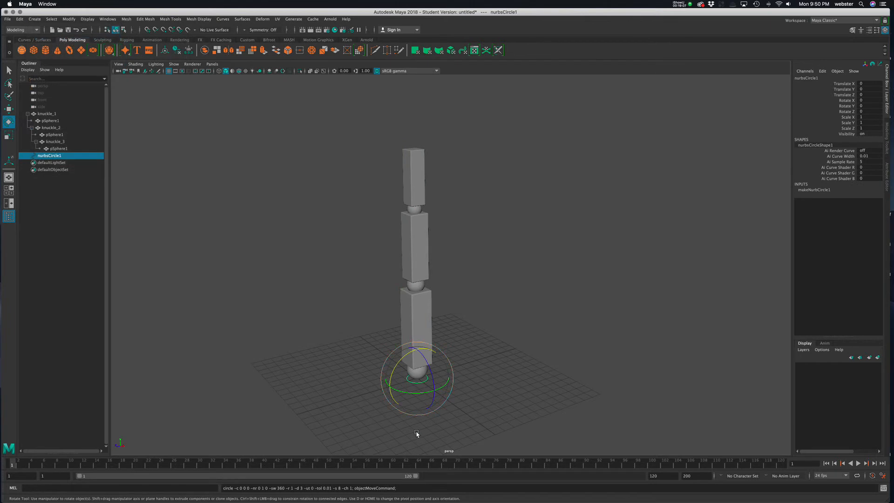
key("r")
left_click_drag(419, 381, 459, 373)
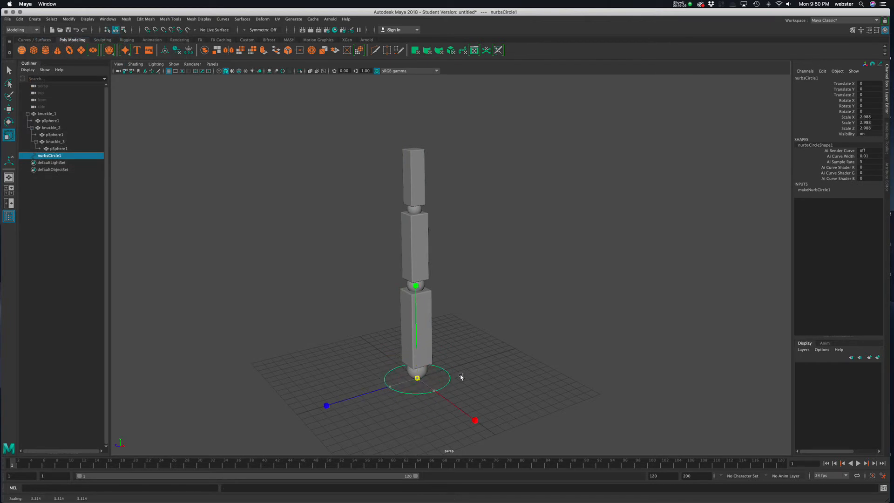
- Freeze the circle's transformations and rename it fingerPuppet_CTRL
left_click(69, 20)
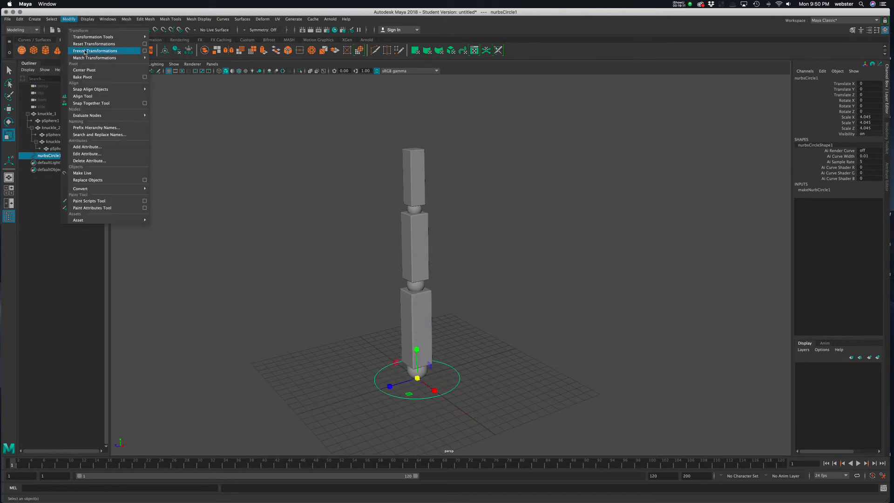
left_click(93, 51)
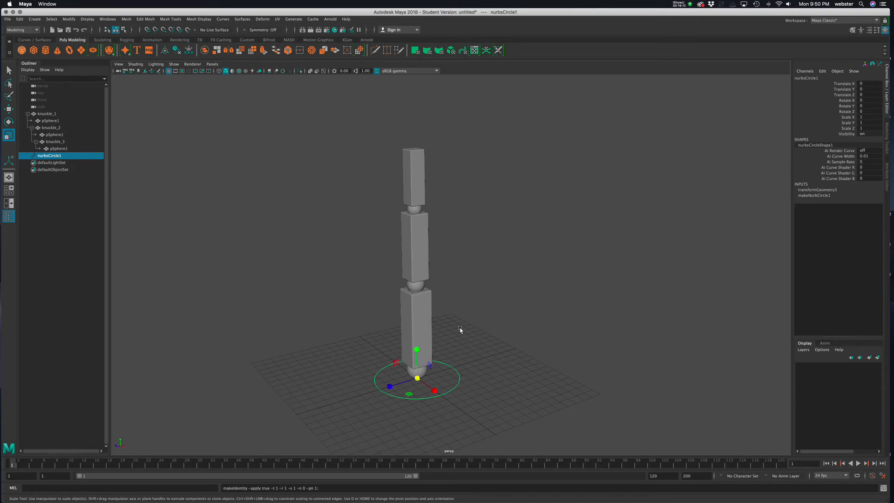
double_click(52, 157)
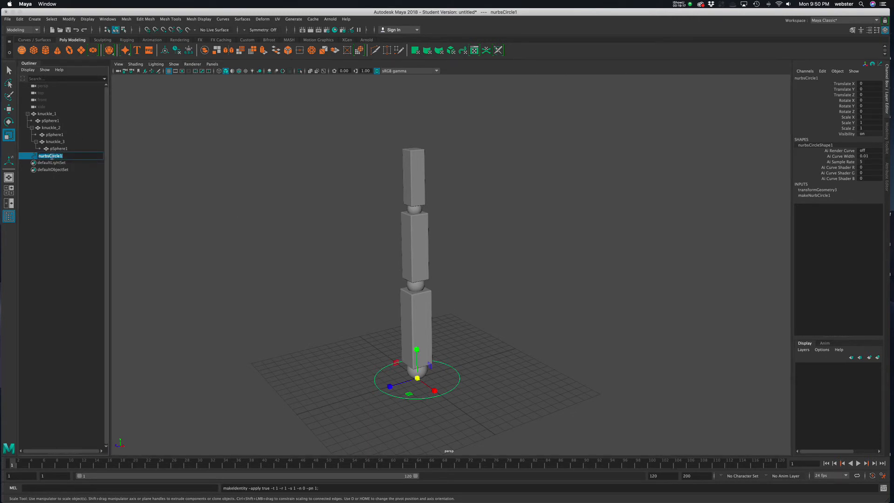
type("fingerPuppet_CTRL")
key("Return")
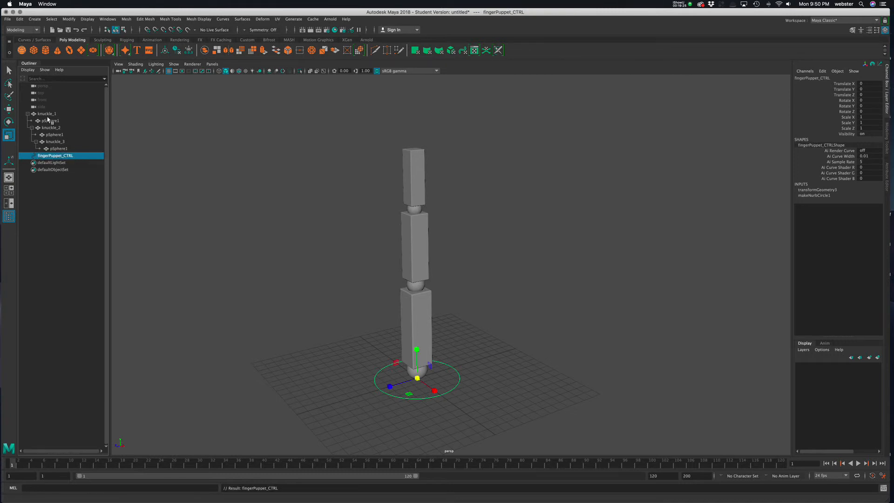
- Parent knuckle_1 to fingerPuppet_CTRL and expand the control in the Outliner
left_click(47, 114)
left_click_drag(47, 115, 55, 156)
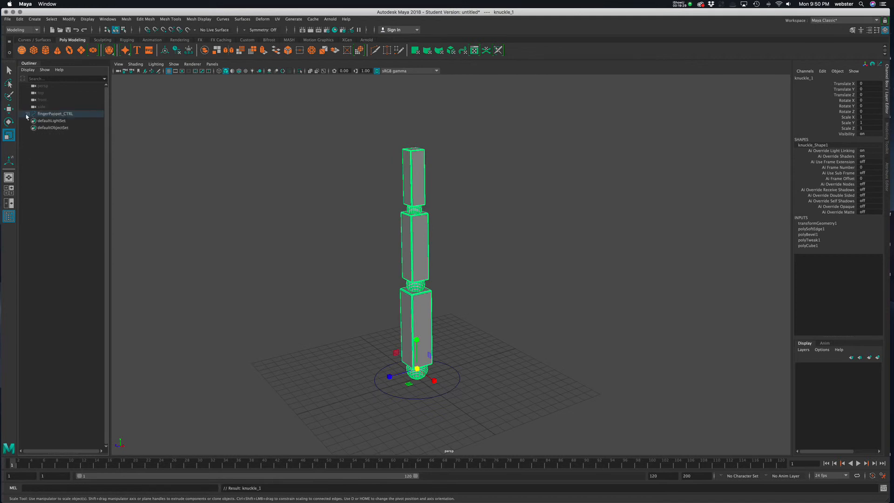
left_click(27, 114)
- Try moving the puppet with fingerPuppet_CTRL and rotating knuckle_1 about 26 degrees around X, and undo the rotation
left_click(54, 113)
left_click_drag(465, 303, 372, 303, "alt")
key("w")
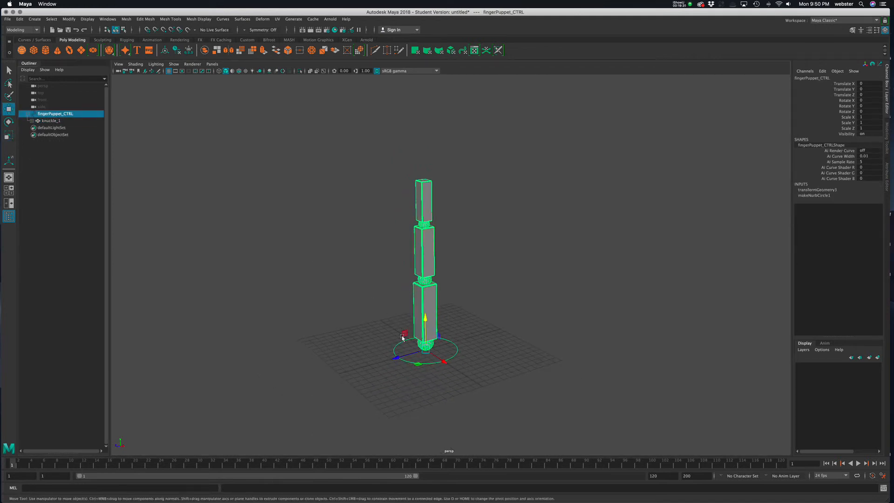
left_click_drag(397, 358, 408, 331)
left_click(435, 329)
key("e")
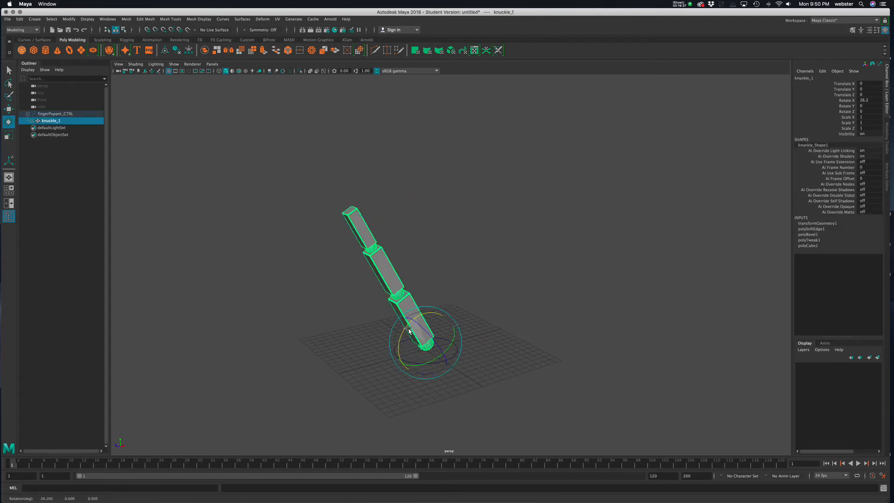
key("super+z")
- Try lowering knuckle_1's pivot to the bottom of its joint sphere and rotating the knuckle, and undo these changes
right_click_drag(428, 368, 619, 369, "alt")
left_click_drag(535, 312, 507, 255, "alt")
left_click(506, 256)
left_click(415, 305)
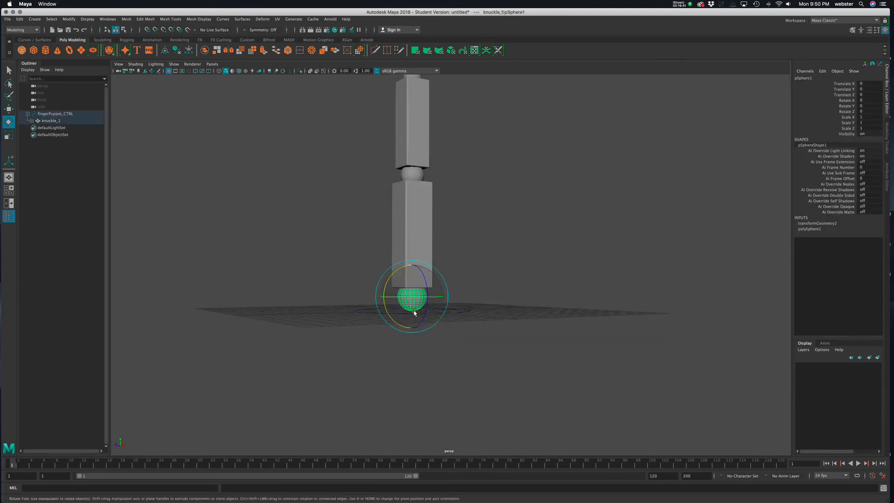
key("Up")
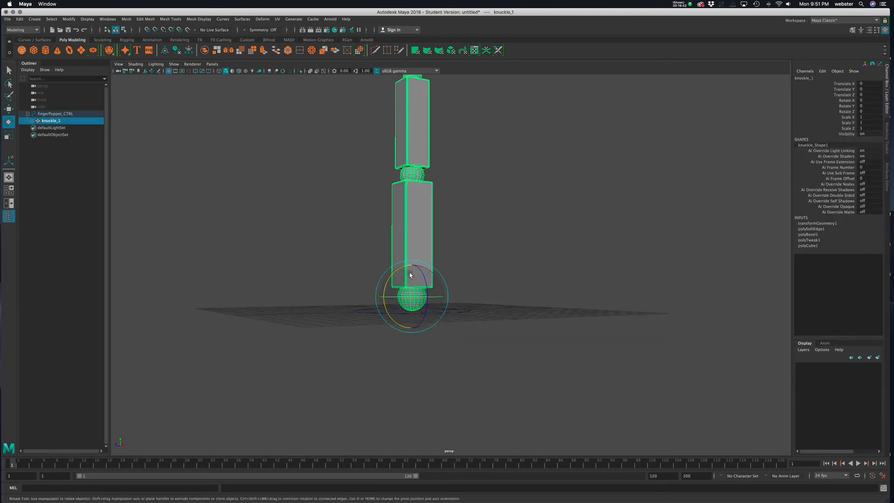
key("d")
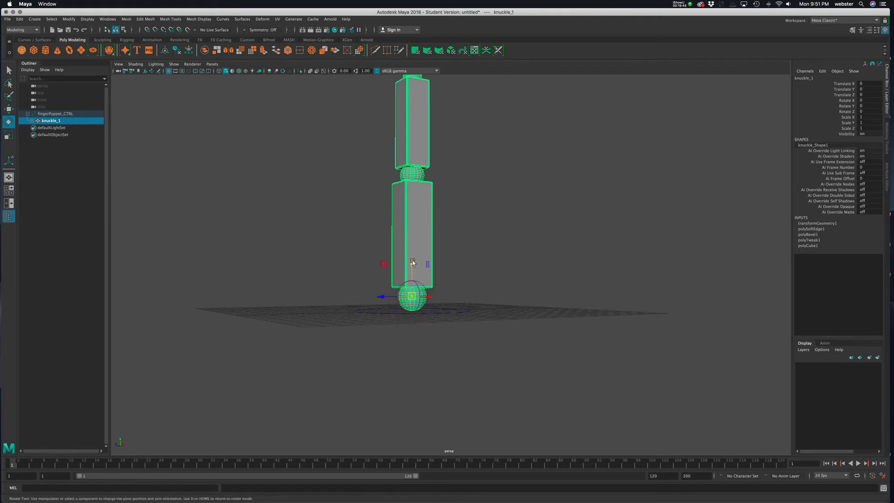
left_click_drag(413, 263, 413, 275)
key("d")
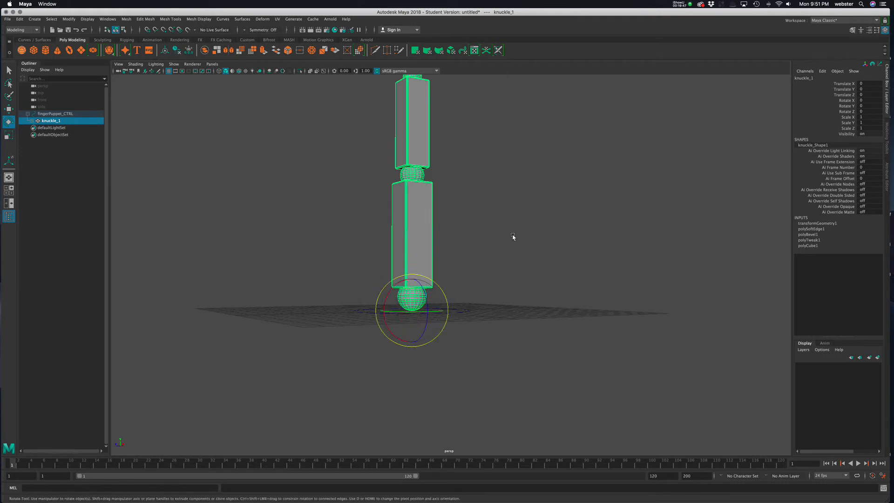
left_click_drag(386, 298, 418, 278)
key("super+z")
key("super+z")
key("super+z")
- Select all three knuckles and bend them together about 22.6 degrees around X
left_click_drag(483, 231, 492, 295, "alt")
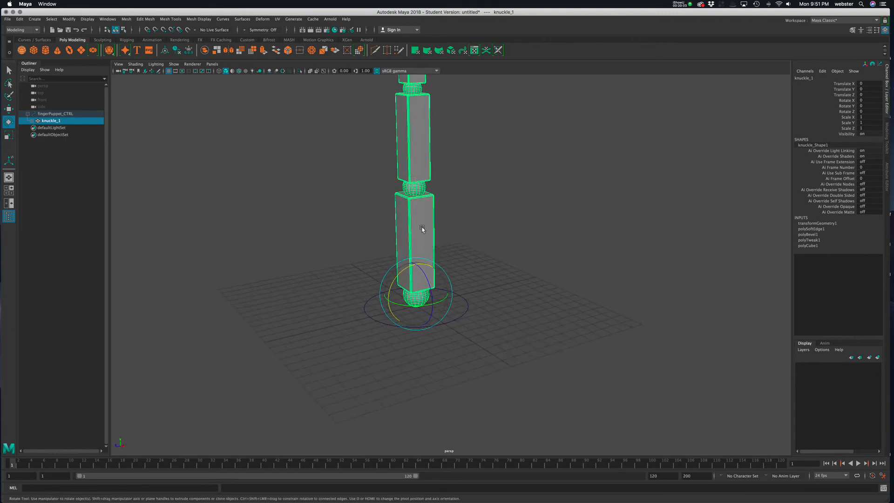
right_click_drag(492, 233, 450, 209, "alt")
left_click(432, 167)
left_click(415, 105)
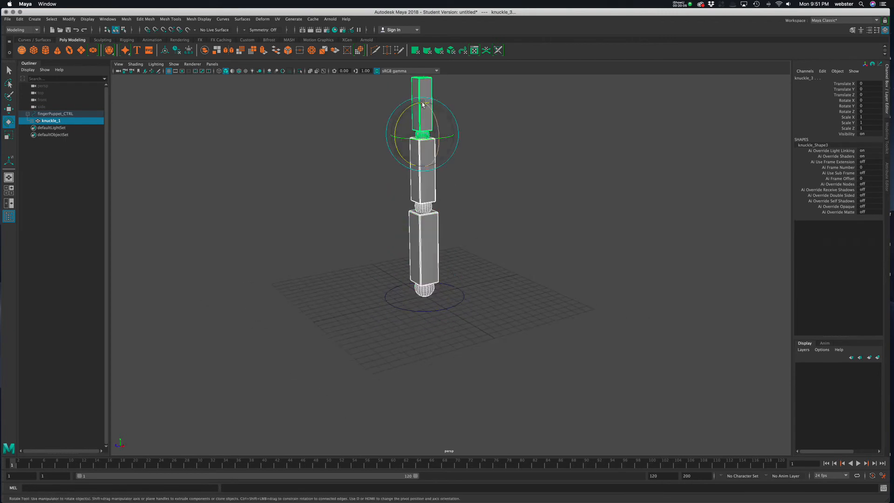
mouse_move(412, 108)
left_mouse_down()
mouse_move(404, 123)
mouse_move(425, 111)
mouse_move(412, 123)
left_mouse_up()
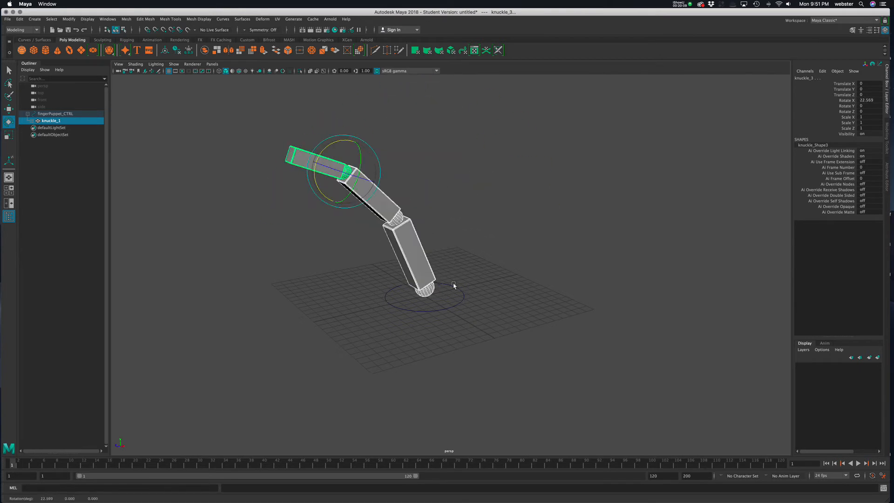
- Raise fingerPuppet_CTRL about 8.1 units and rotate it about 5.6 degrees around Y, undoing each change
left_click(454, 307)
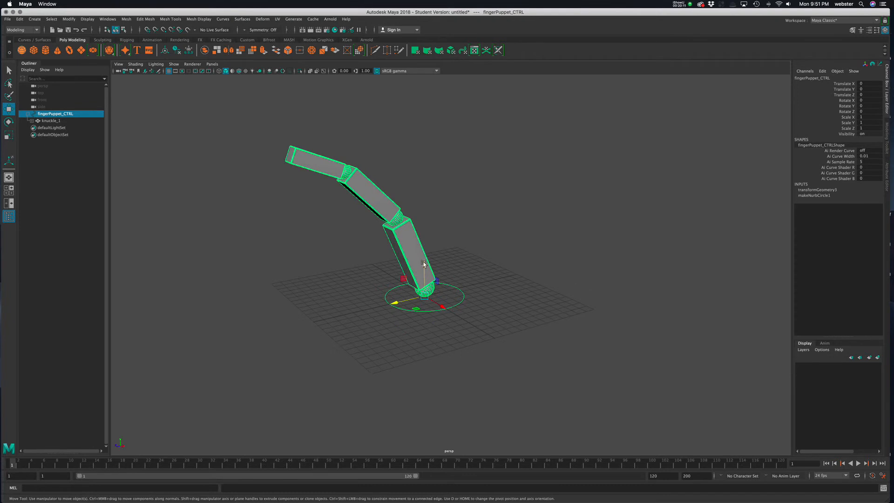
left_click_drag(424, 264, 424, 223)
key("ctrl+z")
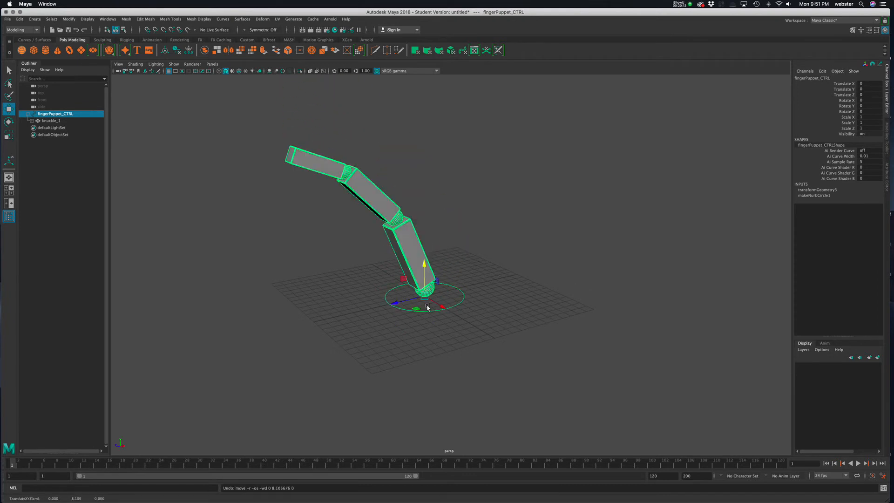
key("e")
mouse_move(438, 307)
left_mouse_down()
mouse_move(451, 303)
mouse_move(427, 304)
left_mouse_up()
key("ctrl+z")
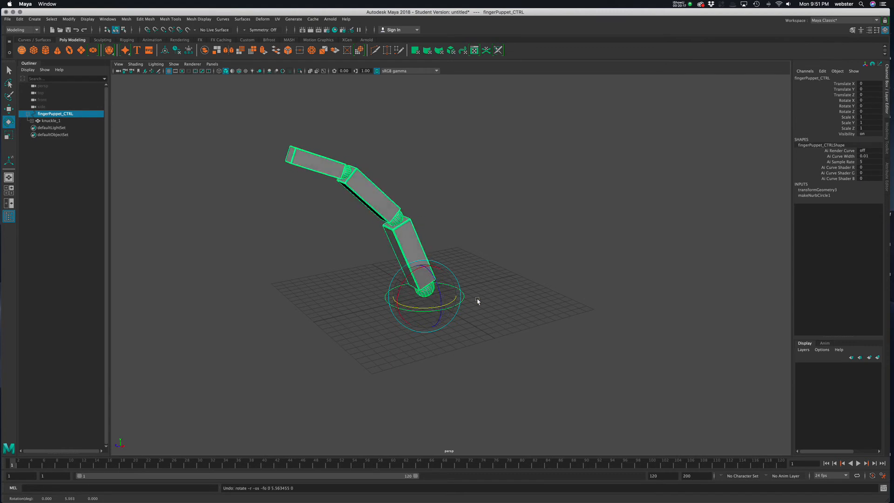
- Select all three knuckles and reset their Rotate X to 0 to straighten the finger
left_click(540, 230)
left_click_drag(535, 202, 521, 226, "alt")
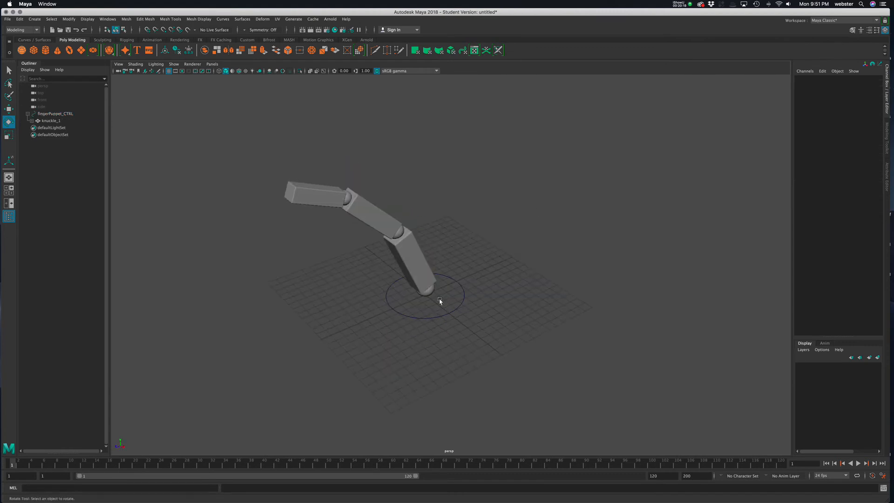
left_click_drag(443, 301, 462, 367)
left_click(472, 212)
left_click(417, 256)
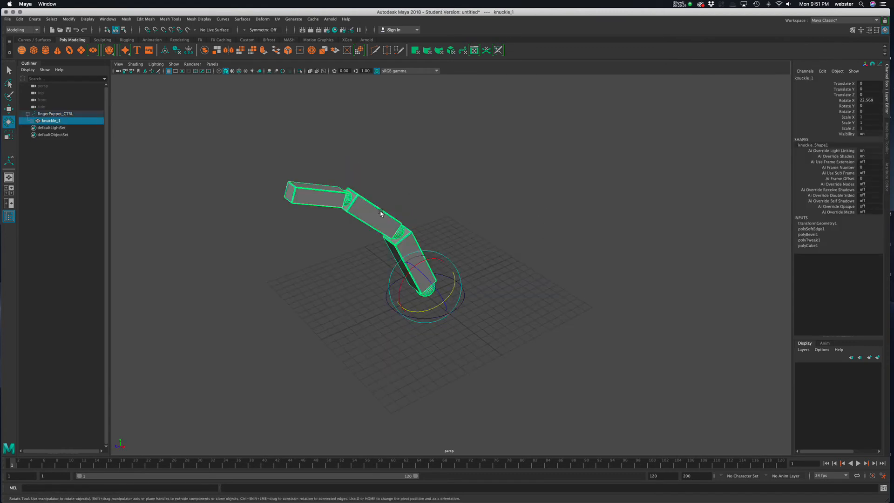
left_click(325, 203)
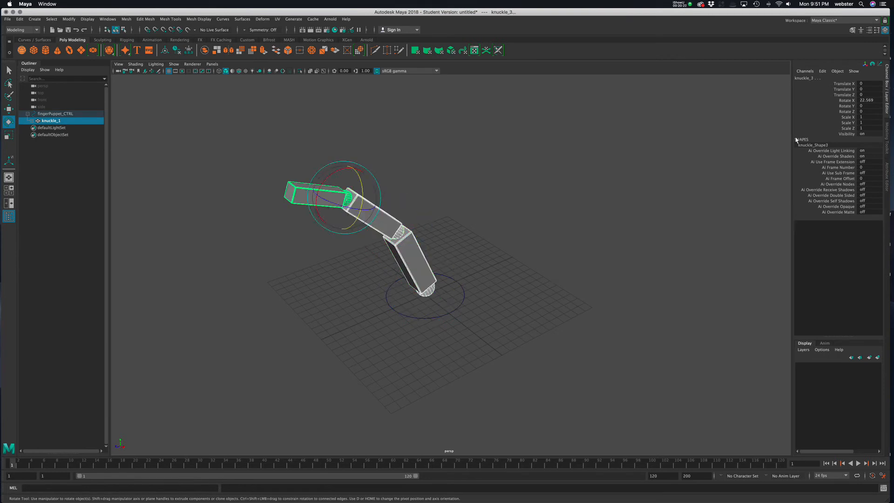
double_click(873, 101)
type("0")
key("Tab")
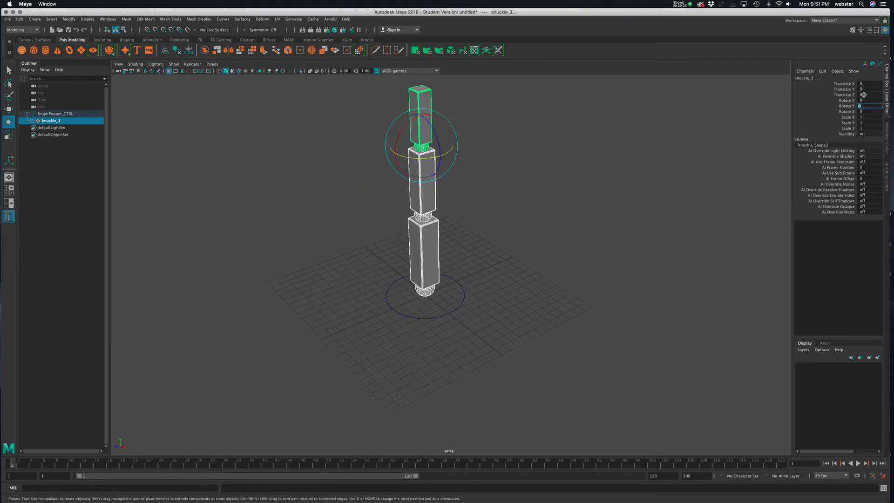
left_click_drag(579, 175, 516, 227, "alt")
right_click_drag(515, 227, 496, 226, "alt")
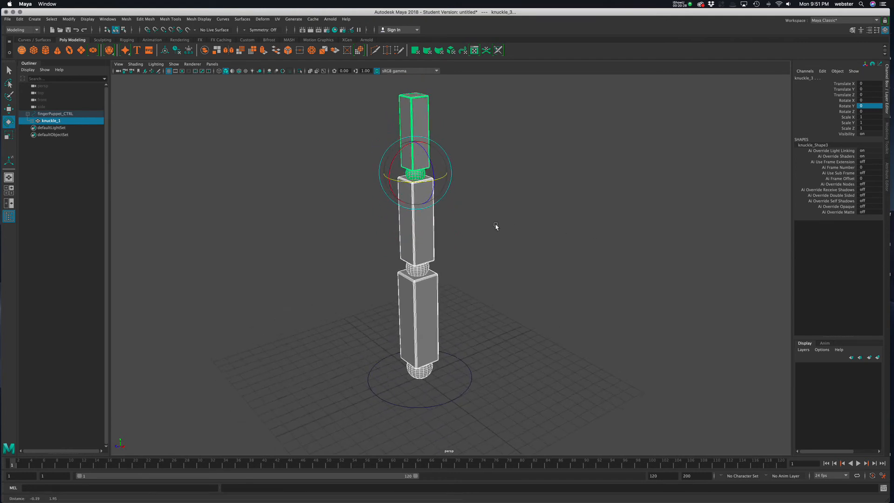
- Collapse fingerPuppet_CTRL in the Outliner and select its control circle at the puppet's base
left_click(542, 211)
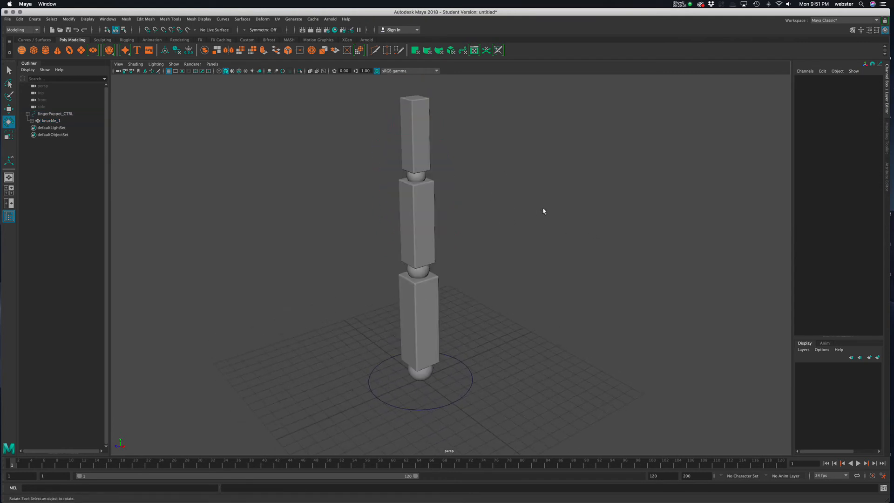
left_click(28, 115)
left_click_drag(449, 384, 494, 437)
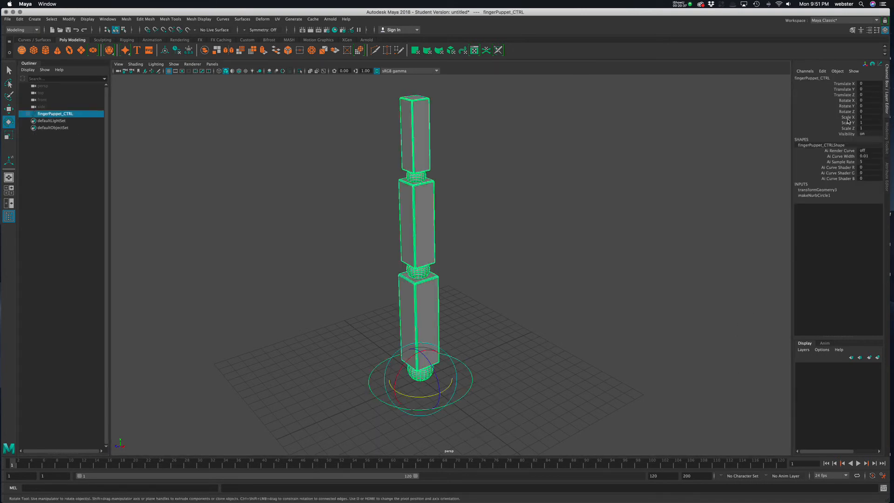
left_click_drag(847, 117, 847, 134)
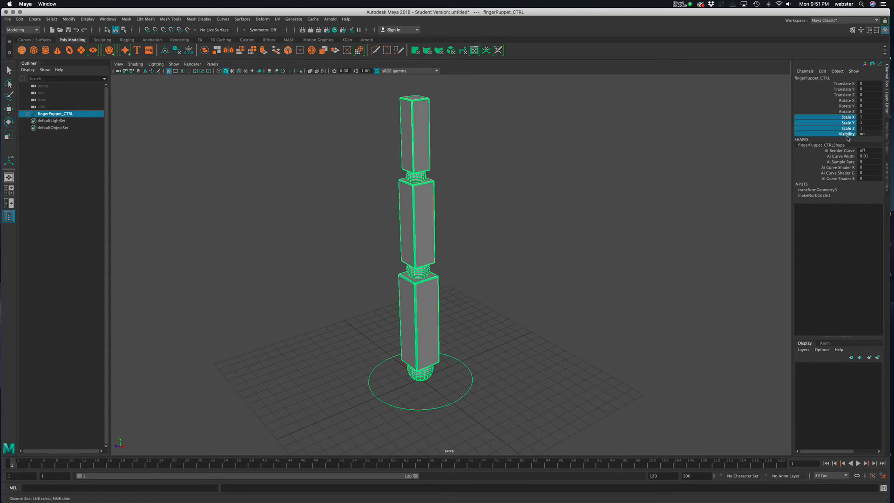
right_click(847, 125)
left_click(779, 161)
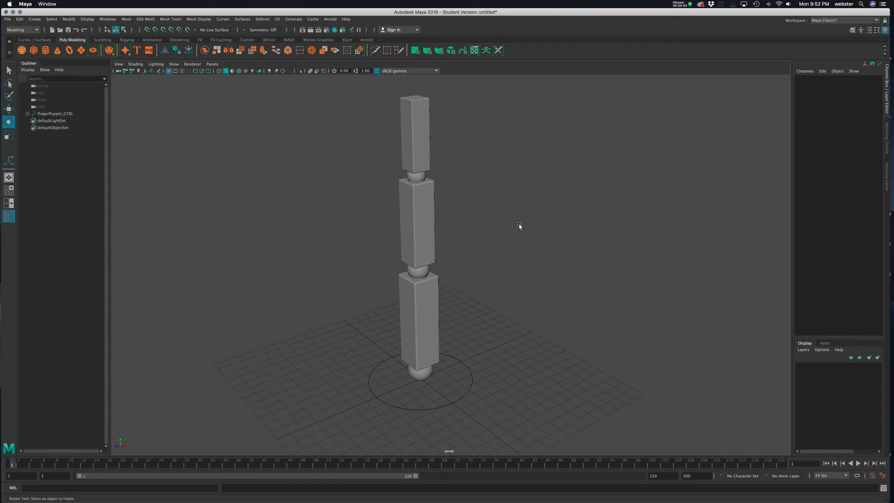
left_click_drag(501, 424, 448, 389)
- Lock and hide the translate and scale channels of knuckle_1, the lowest finger segment
left_click(427, 316)
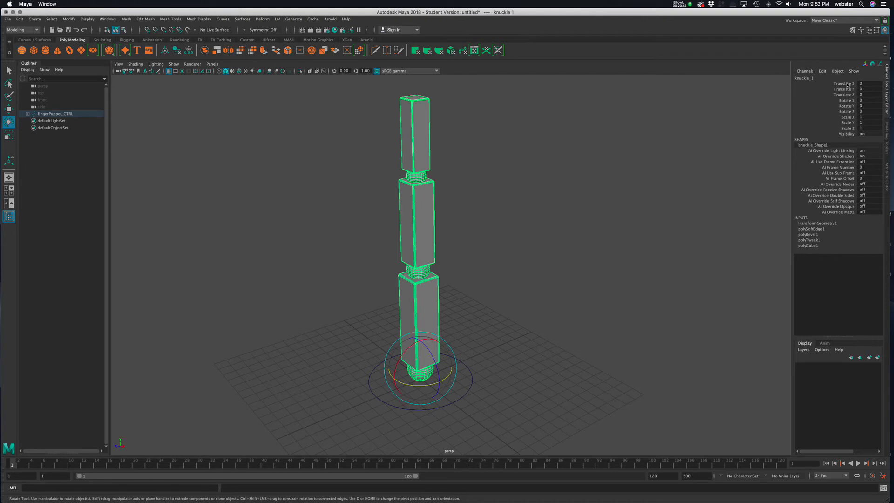
left_click_drag(847, 84, 844, 96)
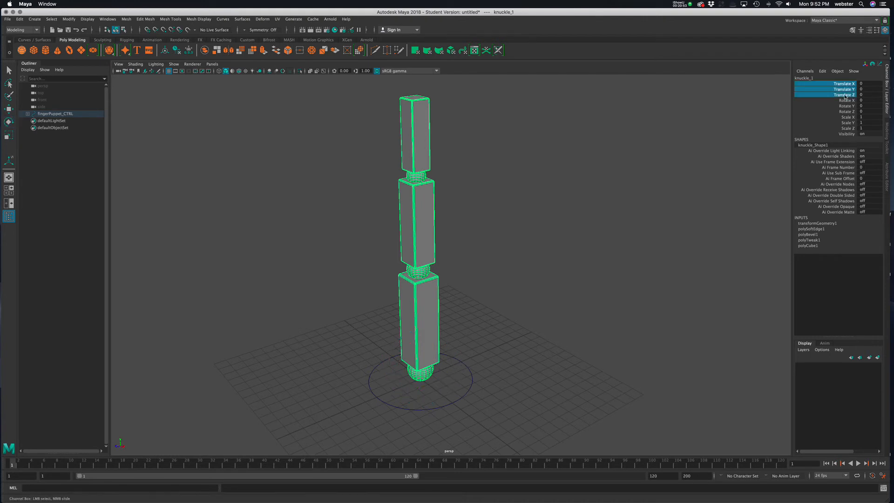
right_click(842, 90)
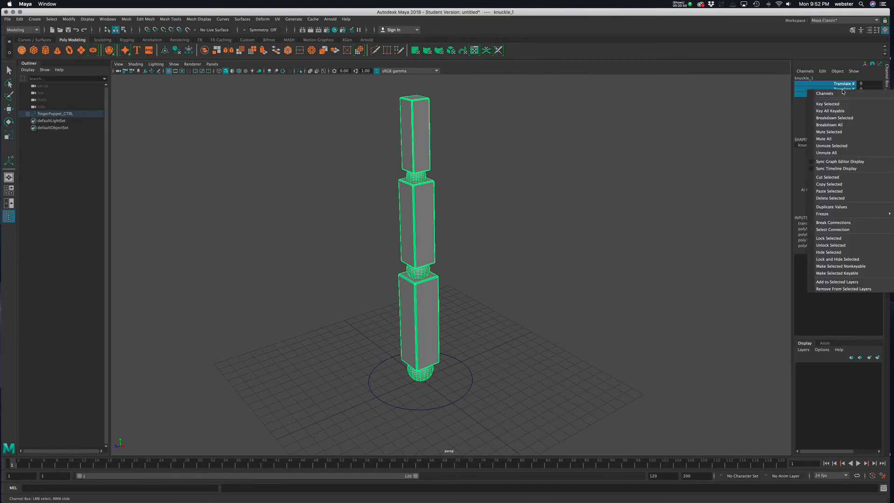
left_click(836, 261)
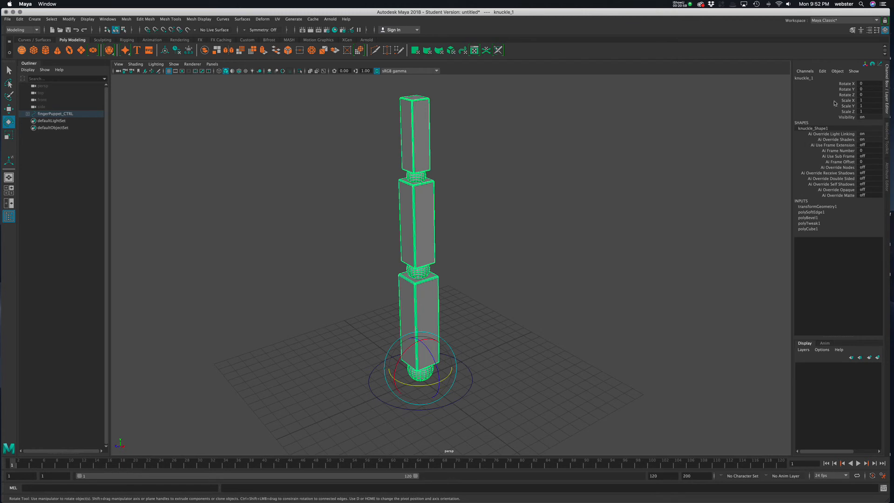
left_click_drag(846, 101, 846, 112)
right_click(846, 117)
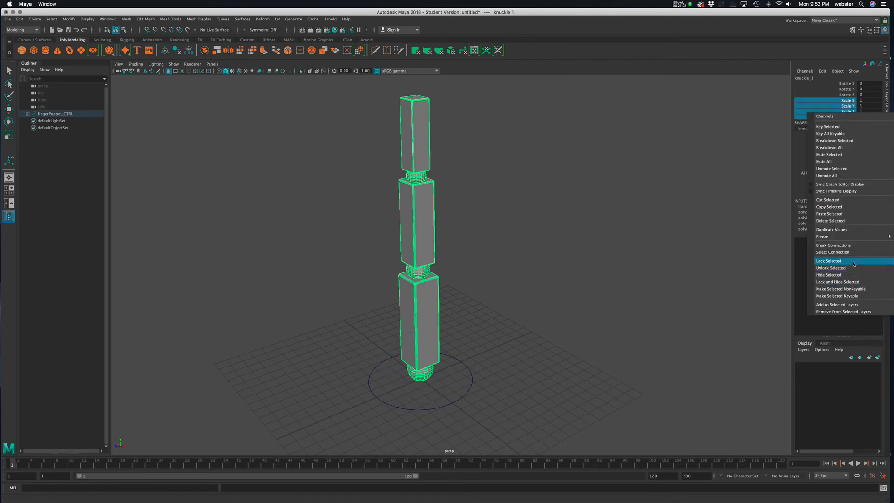
left_click(847, 285)
- Lock and hide the scale, visibility and translate channels of knuckle_2, the middle finger segment
left_click(427, 241)
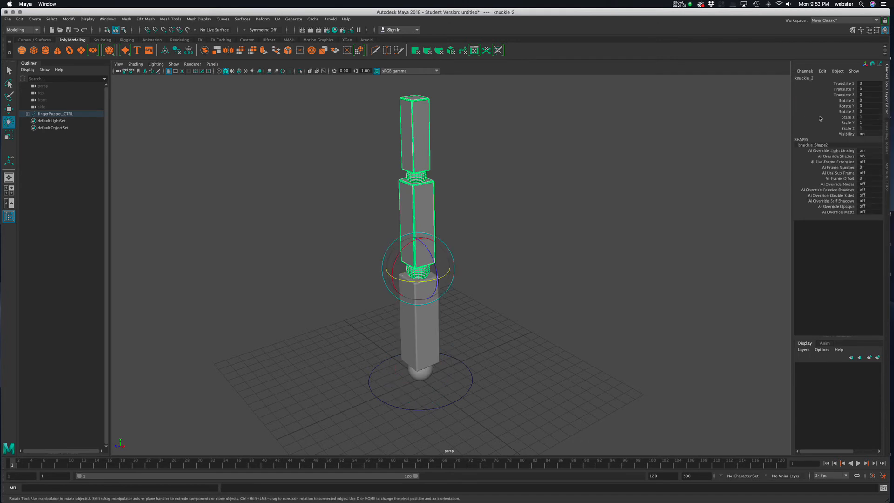
left_click_drag(849, 117, 849, 141)
right_click(849, 126)
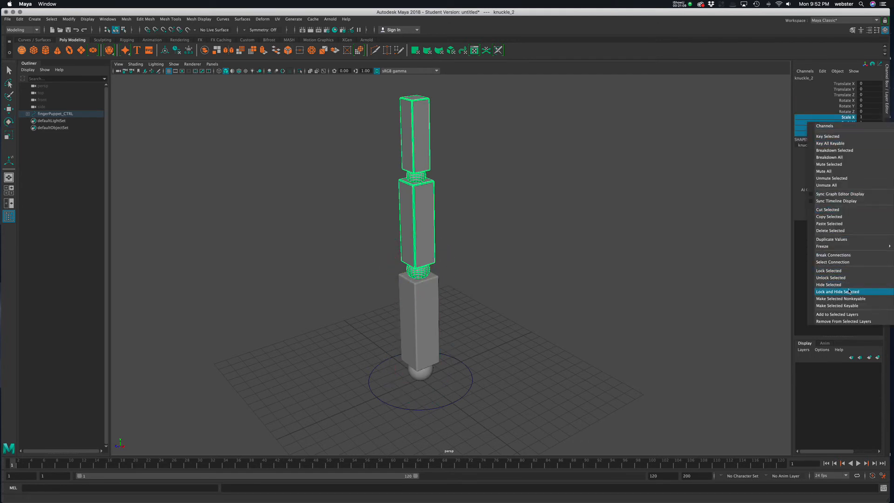
left_click(847, 292)
left_click_drag(847, 83, 846, 95)
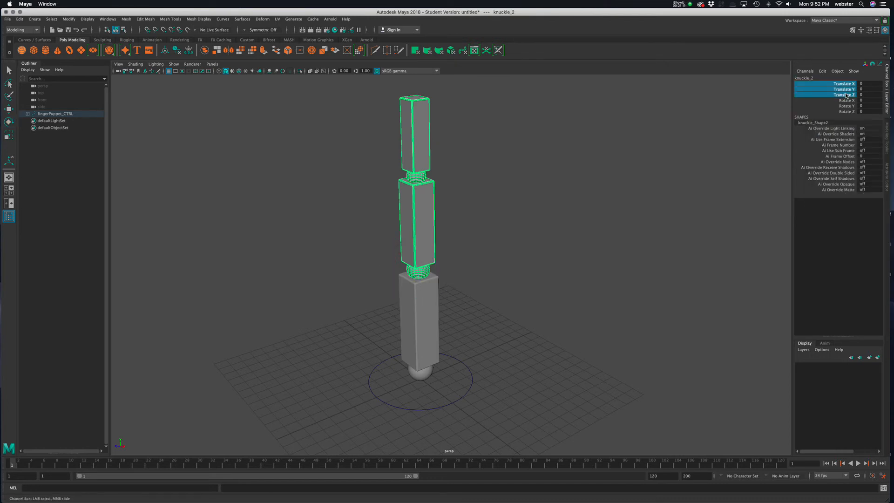
key("g")
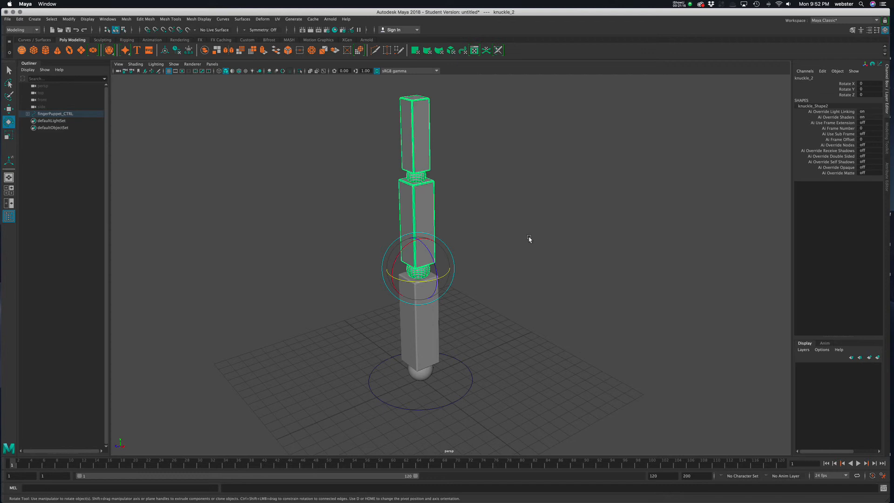
- Lock and hide the scale, visibility and translate channels of knuckle_3, the uppermost segment, and clear the selection
left_click(397, 163)
left_click(420, 134)
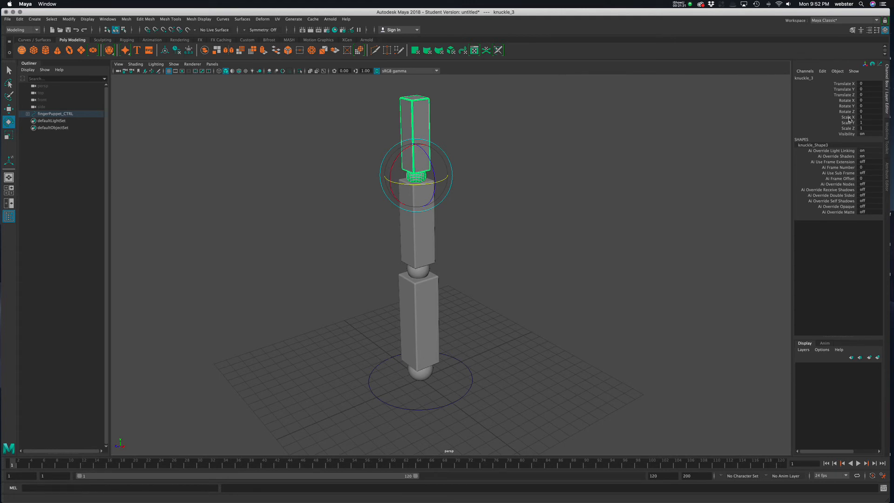
left_click_drag(848, 118, 845, 139)
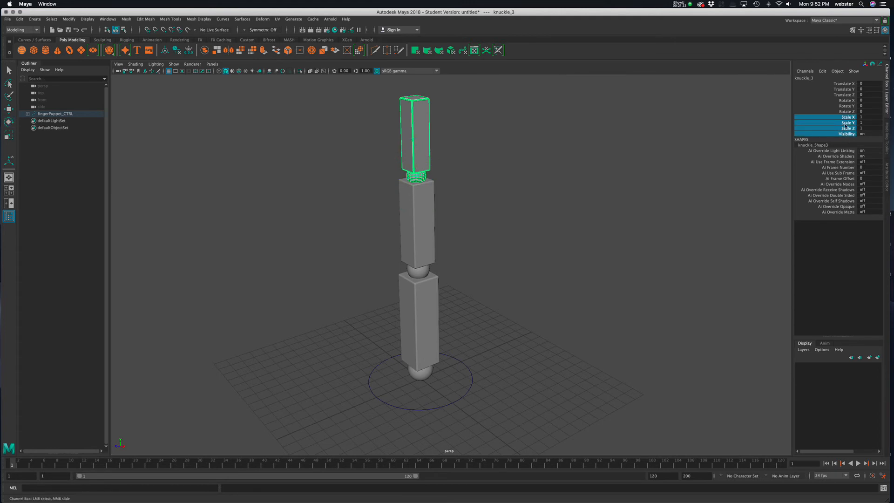
left_click_drag(844, 85, 842, 95)
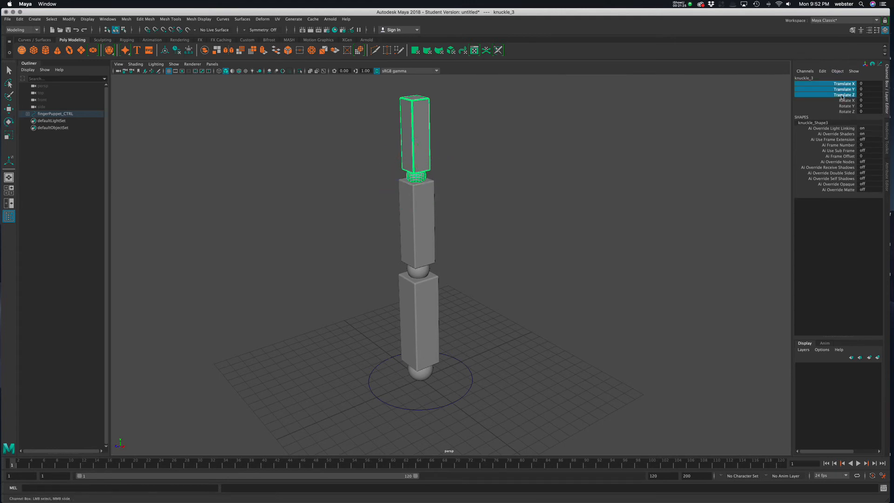
right_click_drag(842, 95, 822, 219)
left_click(535, 221)
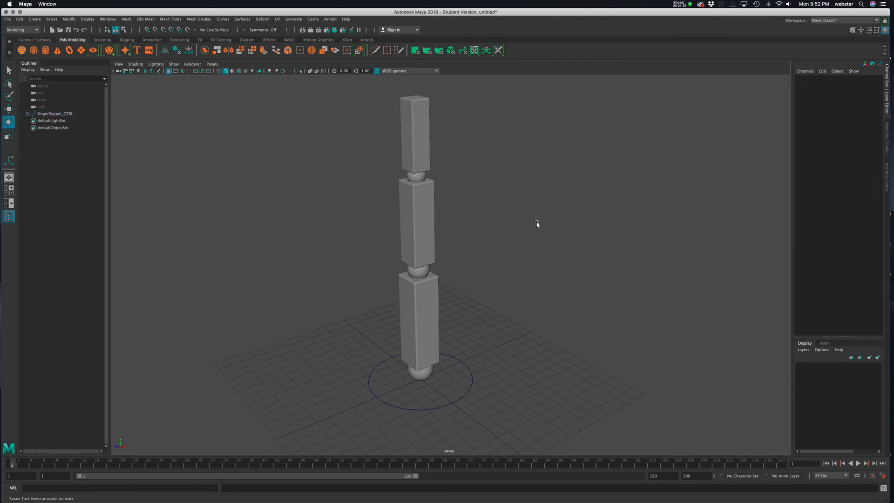
- Select knuckle_3, knuckle_2 and the fingerPuppet_CTRL circle in turn to review the channels available on each
left_click(425, 148)
left_click(423, 243)
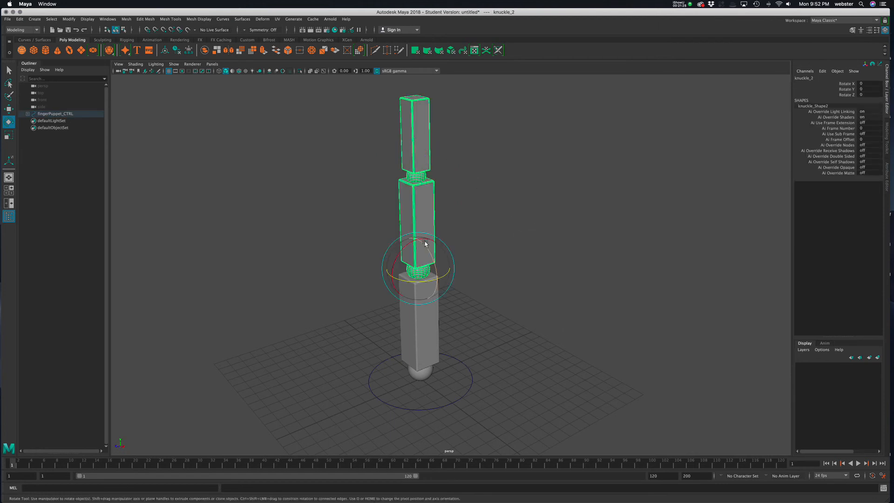
left_click(467, 396)
left_click(460, 374)
left_click(470, 394)
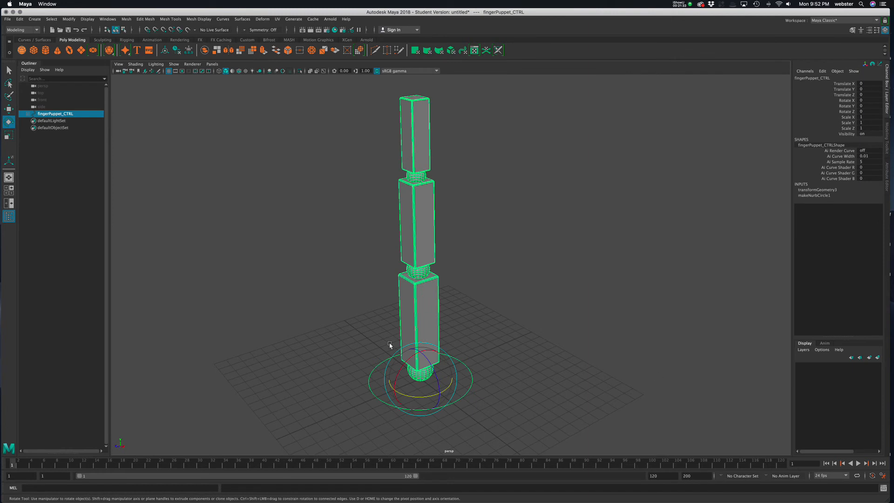
- Try scaling the whole puppet uniformly with fingerPuppet_CTRL, undo the scaling and deselect the control
key("r")
left_click_drag(420, 378, 285, 399)
key("z")
left_click(442, 347)
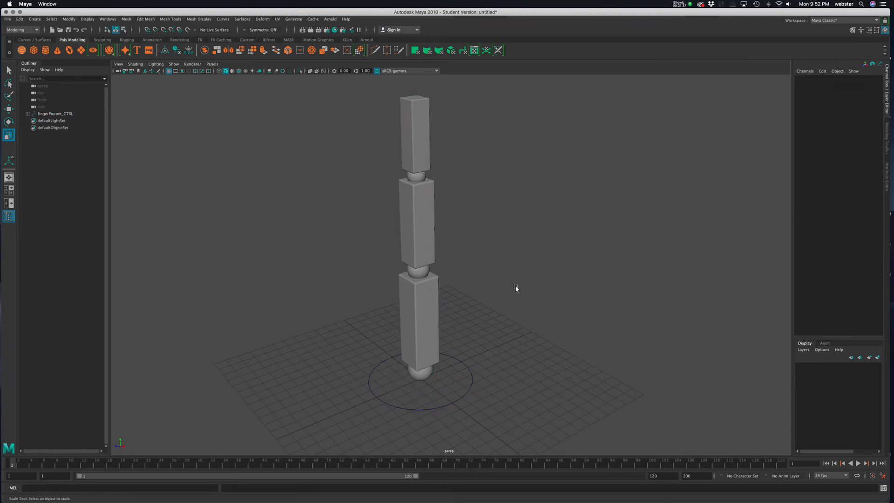
left_click_drag(514, 289, 486, 305, "alt")
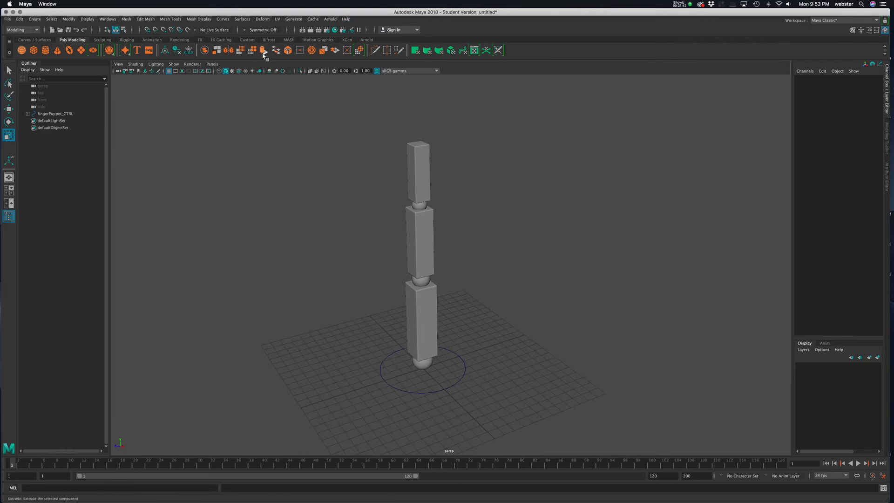
- Switch to the Rigging menu set and leave nothing selected in the scene
left_click(21, 31)
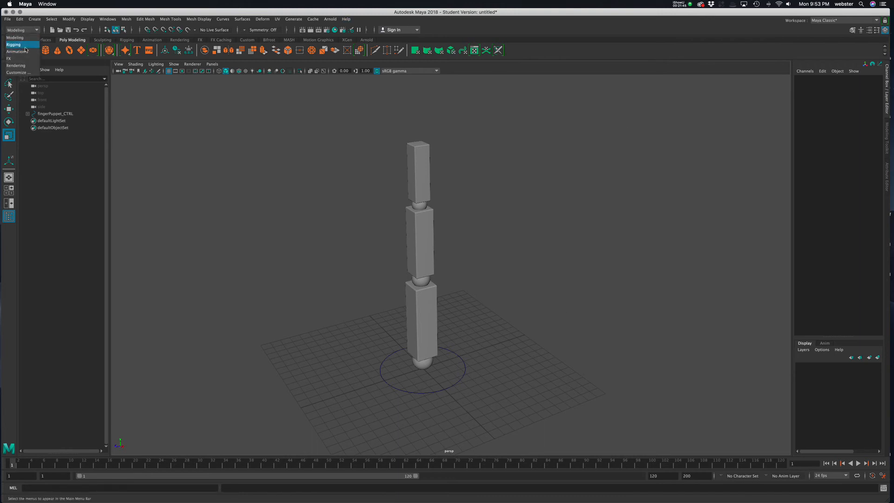
left_click(13, 45)
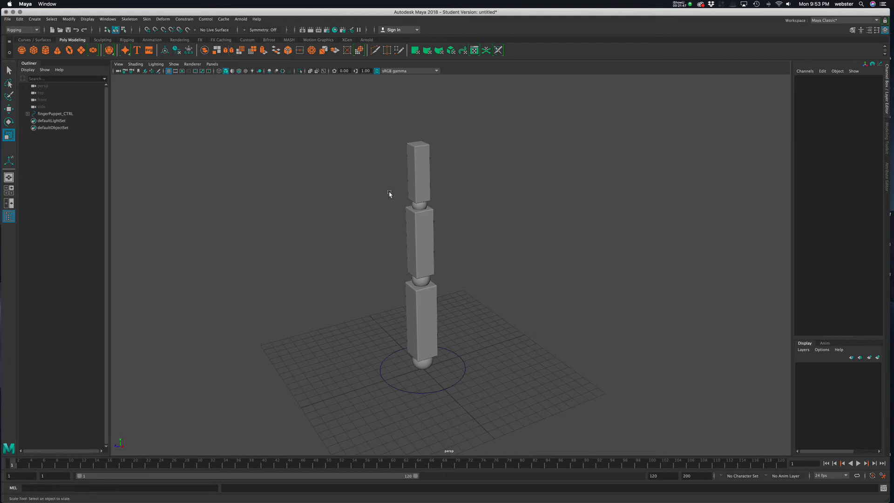
left_click(457, 372)
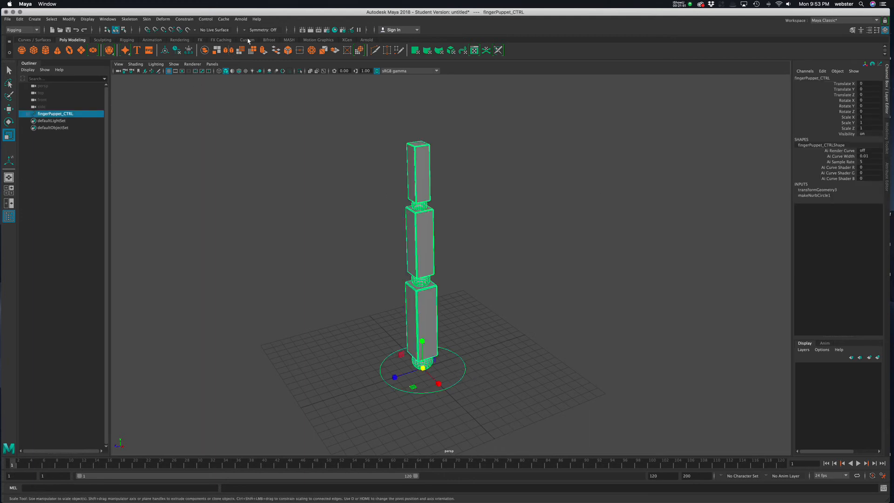
left_click(264, 91)
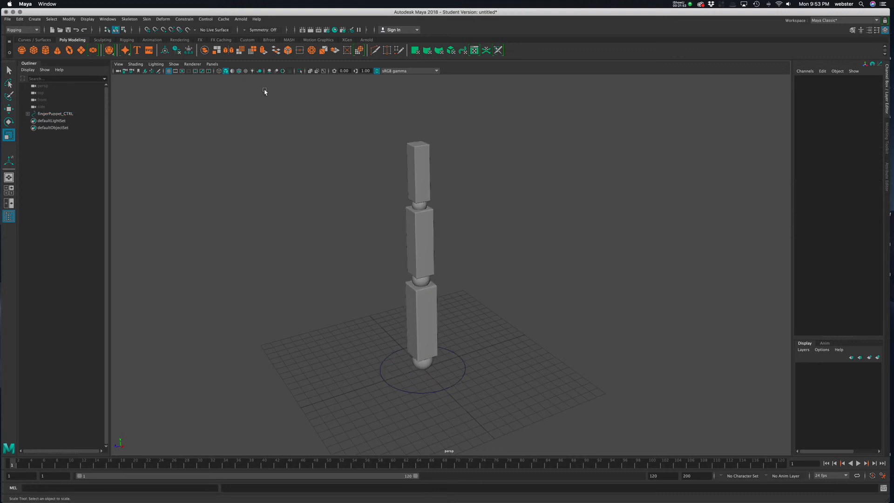
- Create an empty character set named finger_Puppet with all keyable attributes included except scale and visibility
left_click(202, 20)
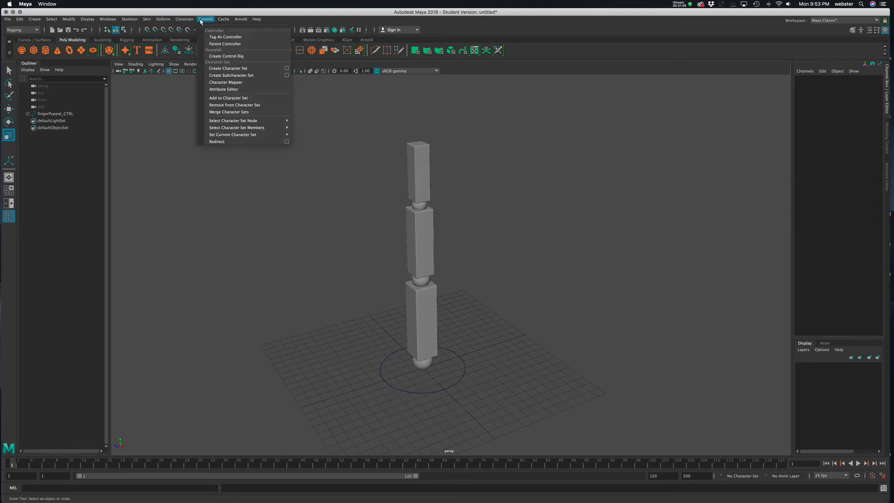
left_click(287, 68)
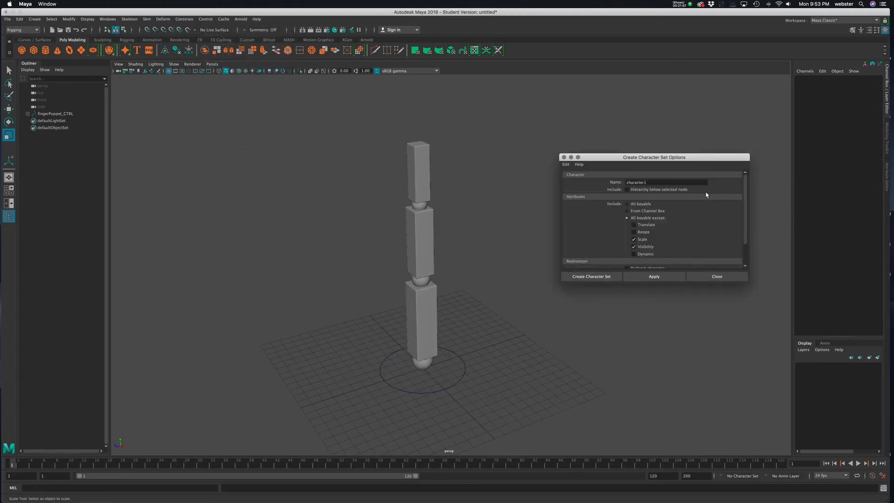
left_click_drag(659, 181, 592, 185)
type("finger_Puppet")
scroll(686, 228, "down", 2)
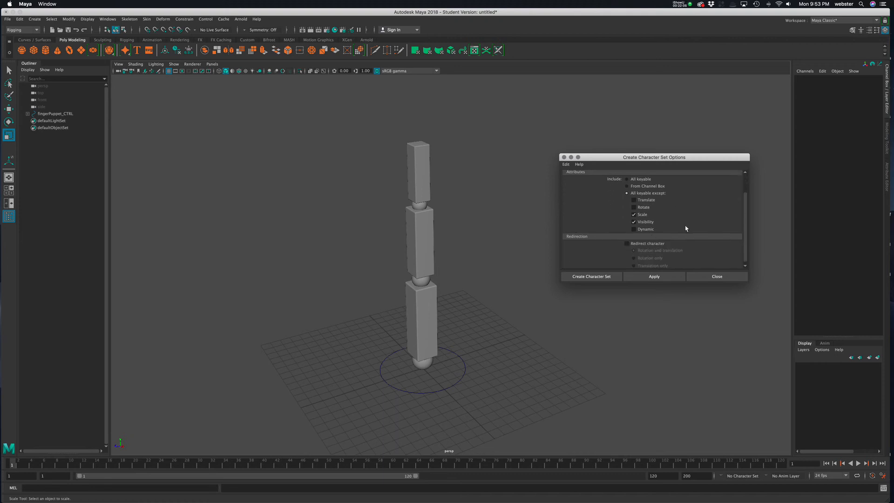
left_click(591, 276)
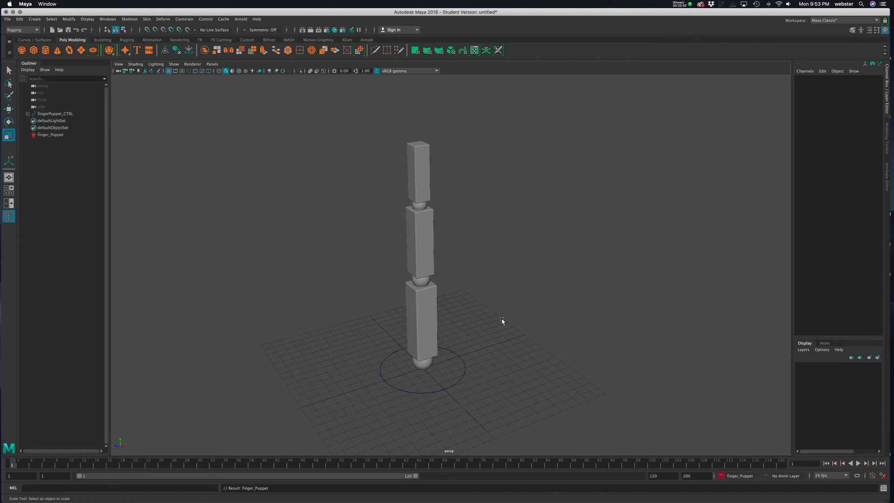
- Select the fingerPuppet_CTRL circle at the puppet's base and delete its construction history
left_click_drag(455, 375, 515, 433)
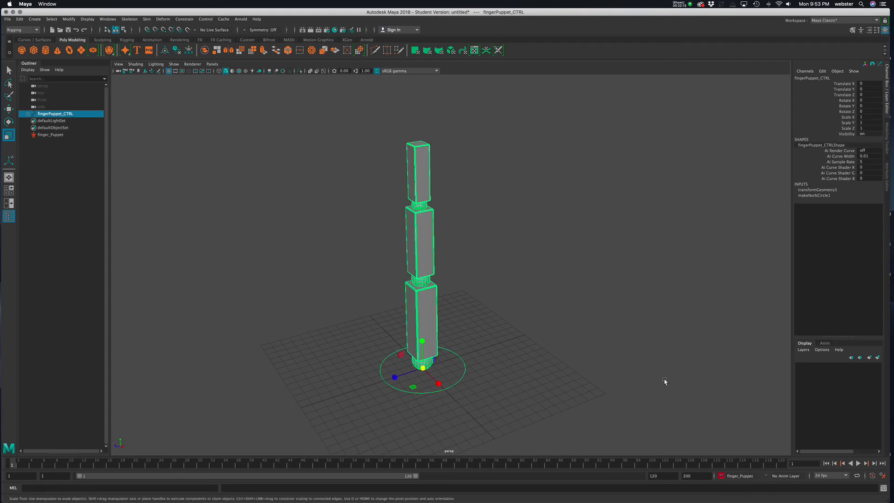
left_click(588, 286)
left_click_drag(446, 390, 512, 436)
left_click_drag(438, 379, 480, 425)
left_click(21, 19)
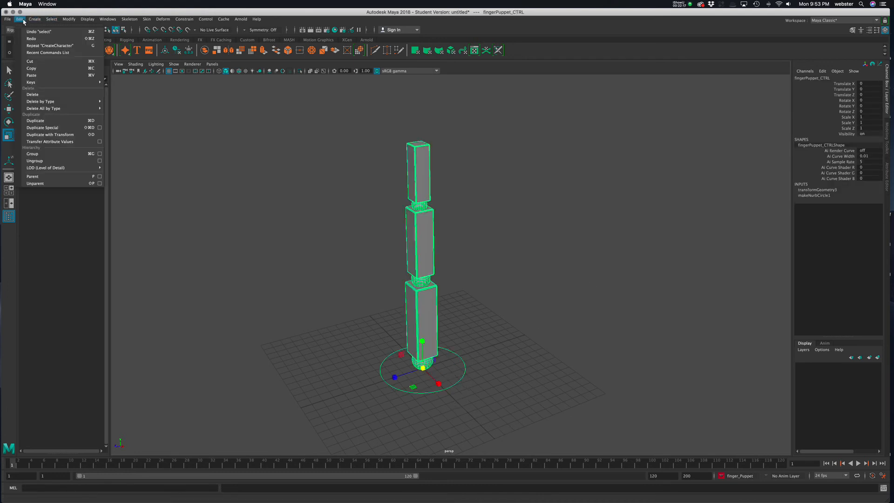
mouse_move(37, 21)
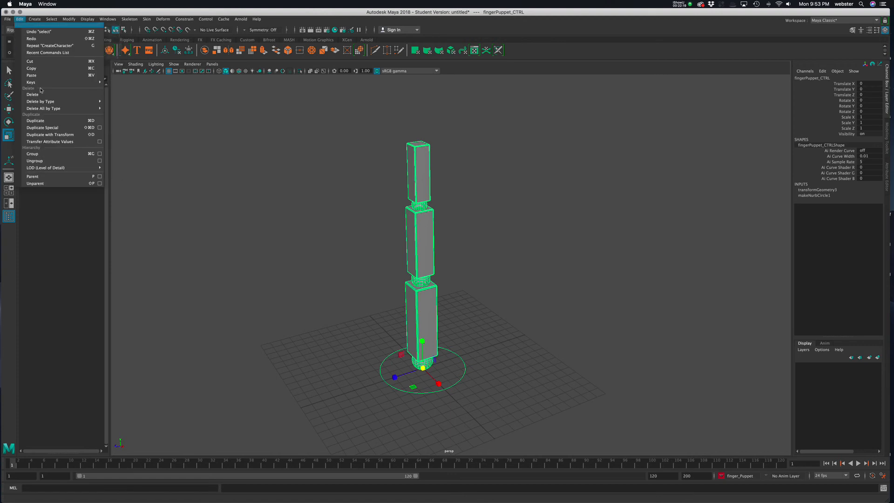
mouse_move(60, 102)
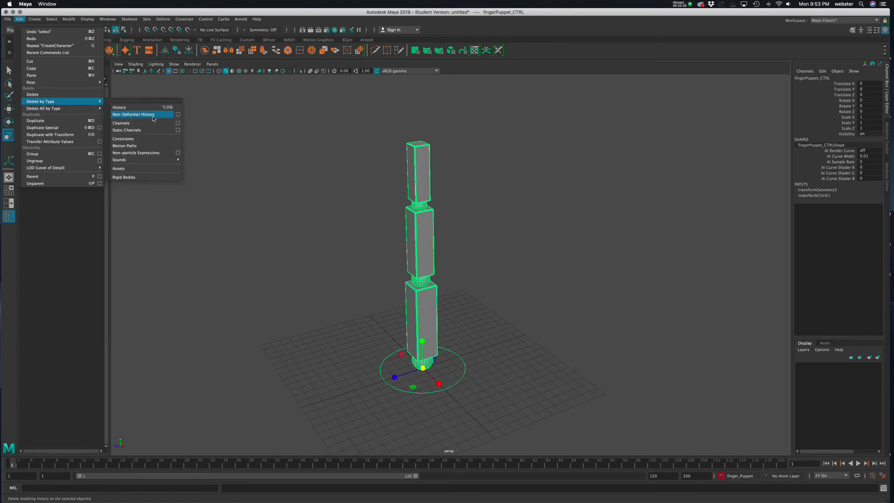
left_click(125, 107)
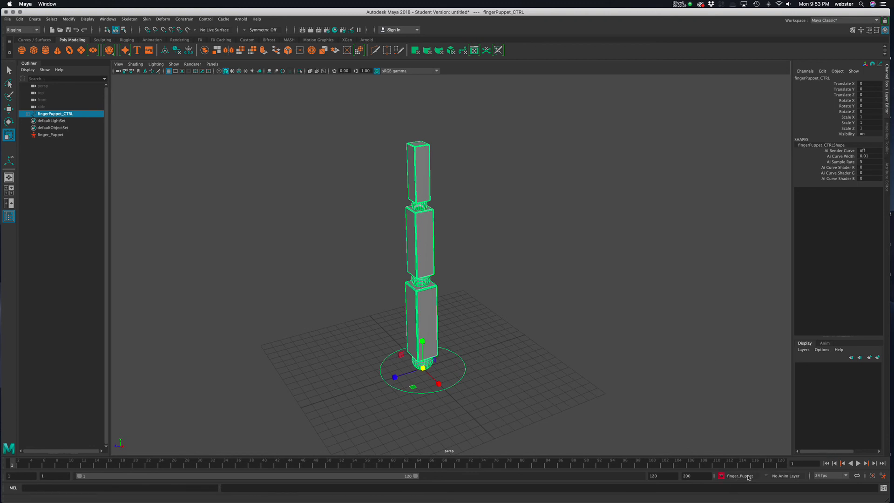
- Add the translate, rotate and scale channels of fingerPuppet_CTRL to the finger_Puppet character set
left_click_drag(852, 84, 854, 128)
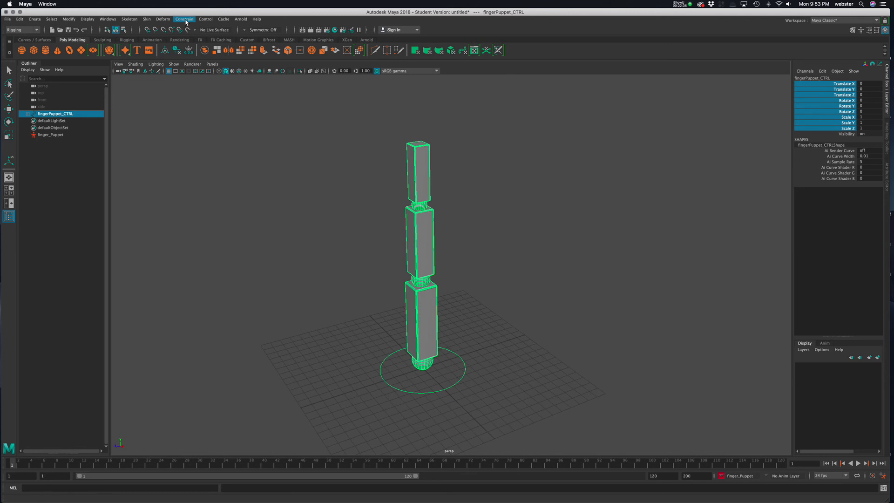
left_click(205, 20)
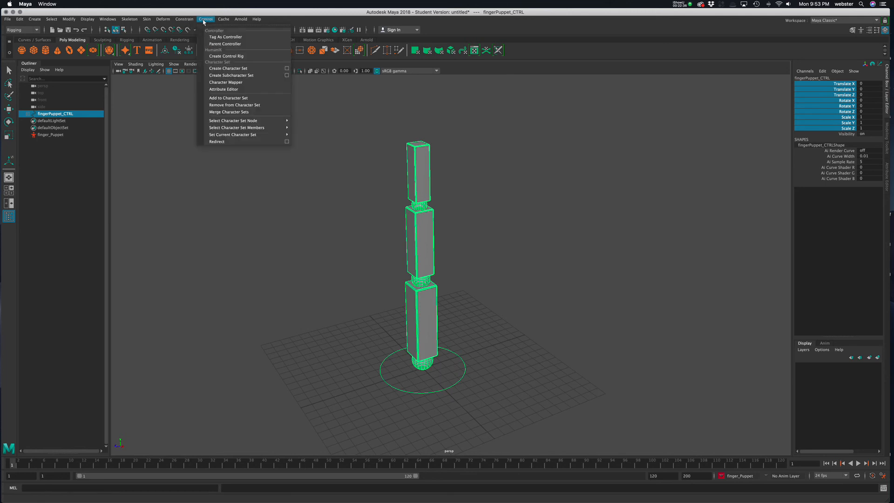
left_click(239, 99)
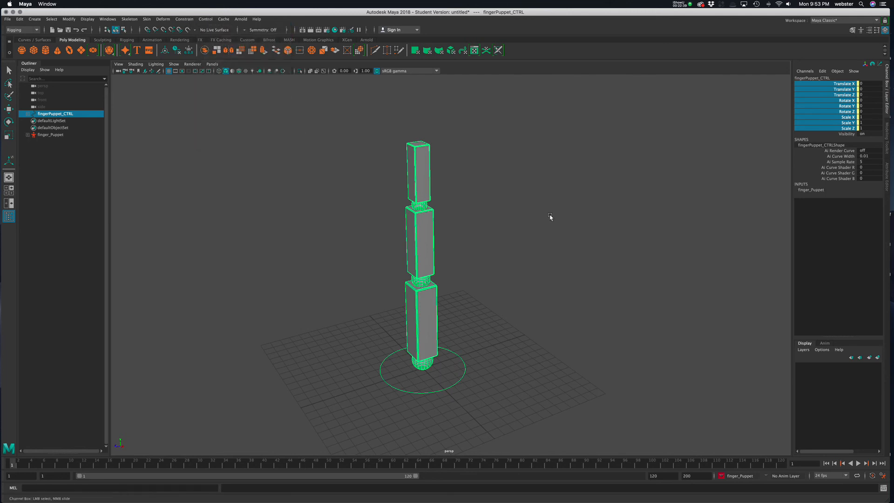
- Add the rotate X, Y and Z channels of knuckle_1, the lowest finger segment, to the finger_Puppet character set
left_click(583, 223)
left_click(411, 325)
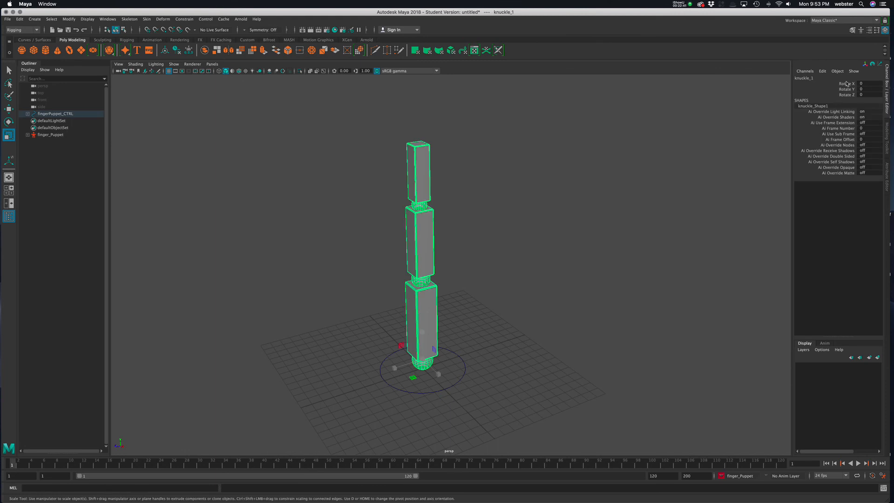
left_click_drag(846, 83, 845, 96)
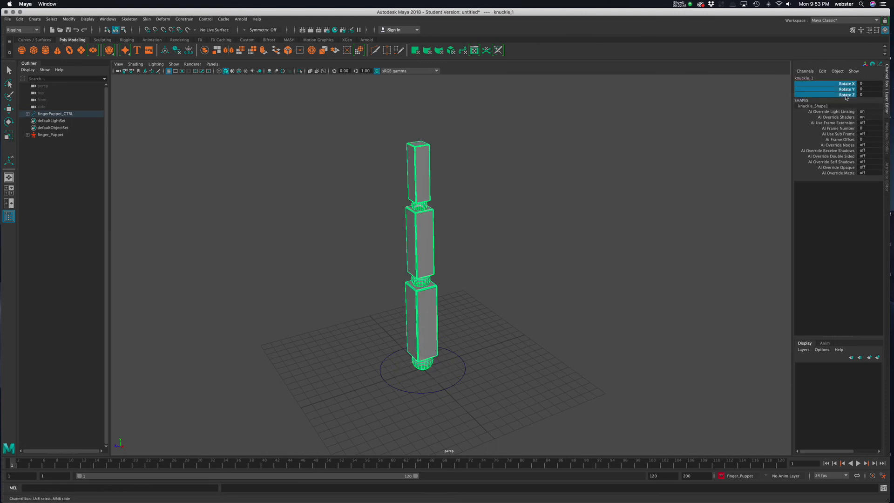
left_click(190, 20)
mouse_move(206, 19)
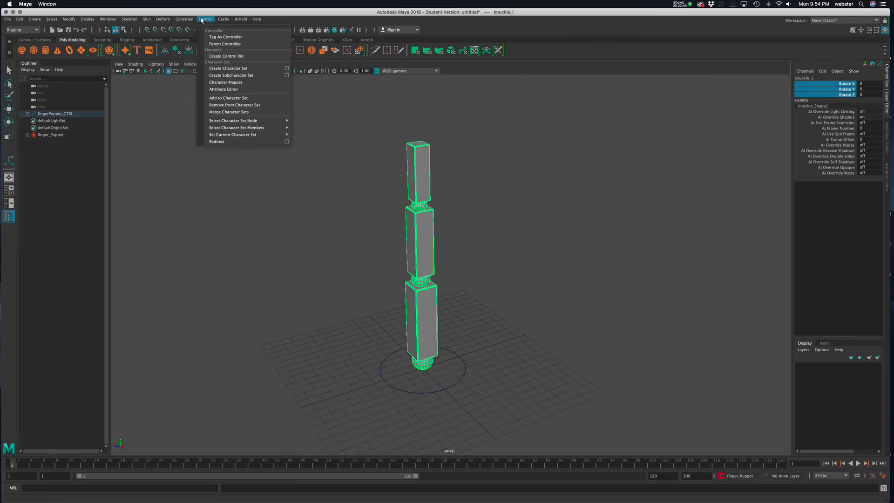
left_click(227, 98)
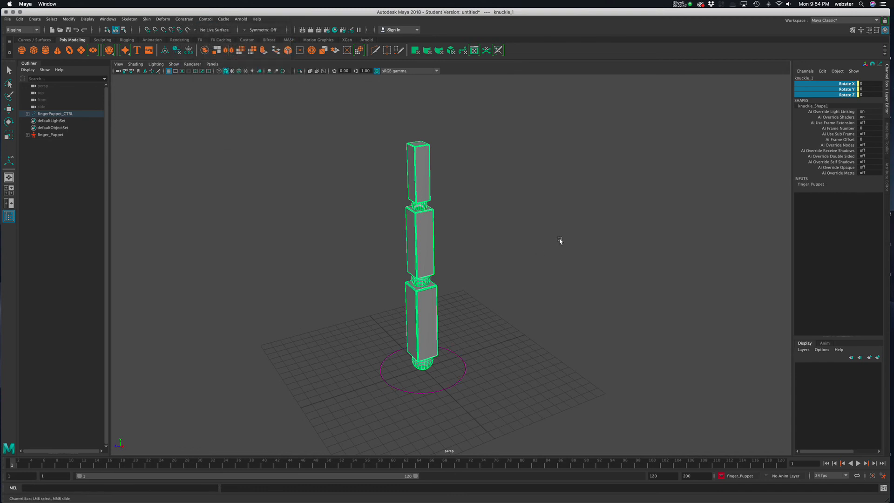
- Add the rotate X, Y and Z channels of knuckle_2 and knuckle_3 to the finger_Puppet character set and clear the selection
left_click(561, 241)
left_click(426, 238)
left_click_drag(846, 83, 846, 95)
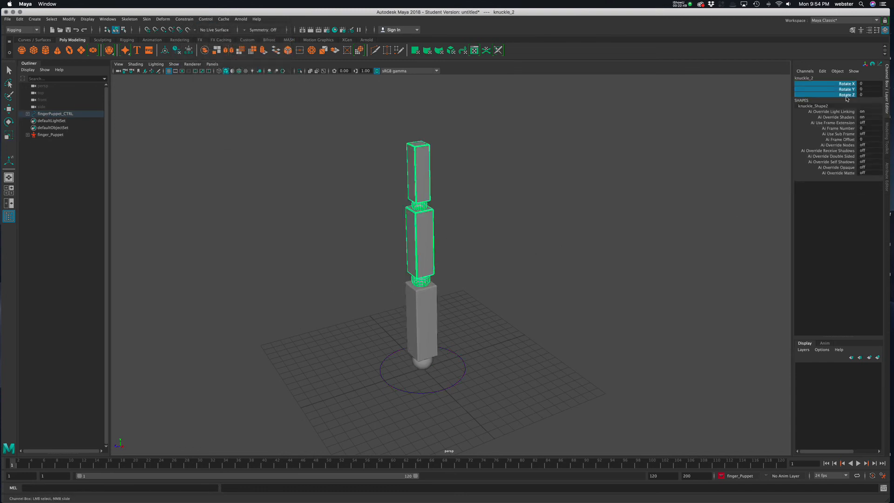
left_click_drag(406, 173, 518, 169)
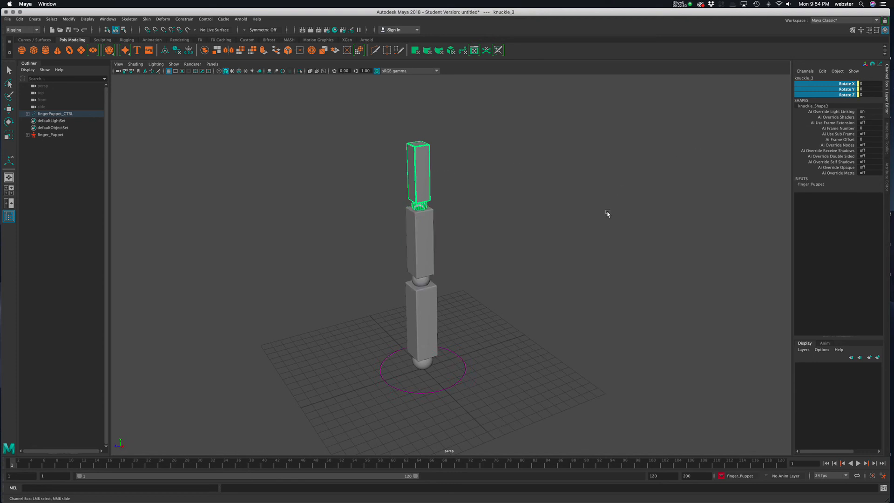
key("r")
left_click(607, 215)
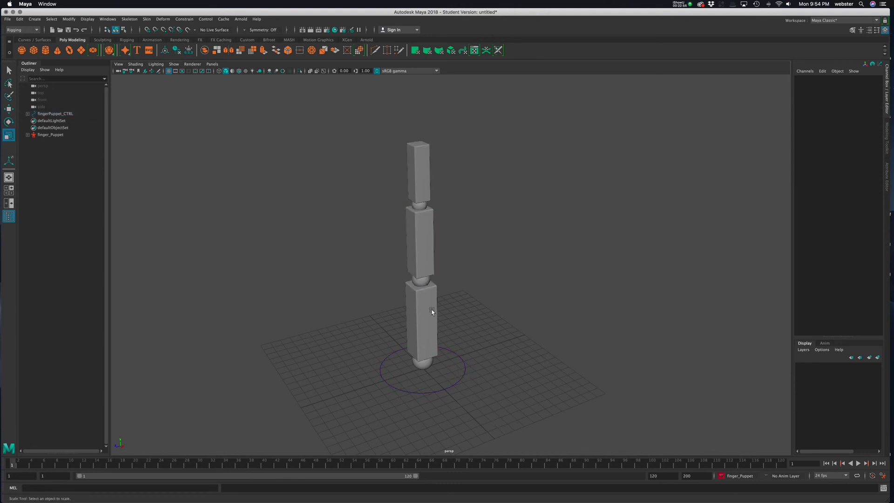
- Examine the channels held by the finger_Puppet character set through fingerPuppet_CTRL, check the top knuckle's rotate channels, and leave nothing selected
left_click(460, 366)
left_click(814, 190)
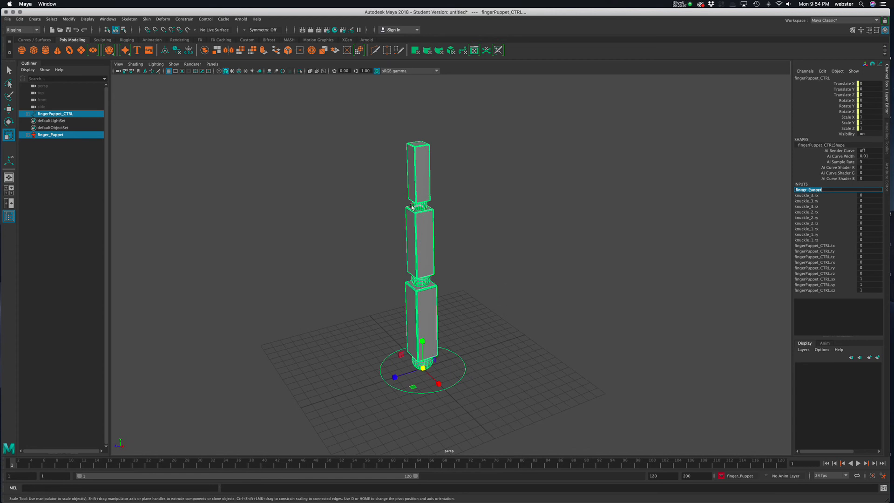
left_click_drag(411, 205, 451, 220, "alt")
right_click_drag(451, 221, 423, 230, "alt")
left_click_drag(422, 229, 464, 279, "alt")
key("w")
left_click(499, 369)
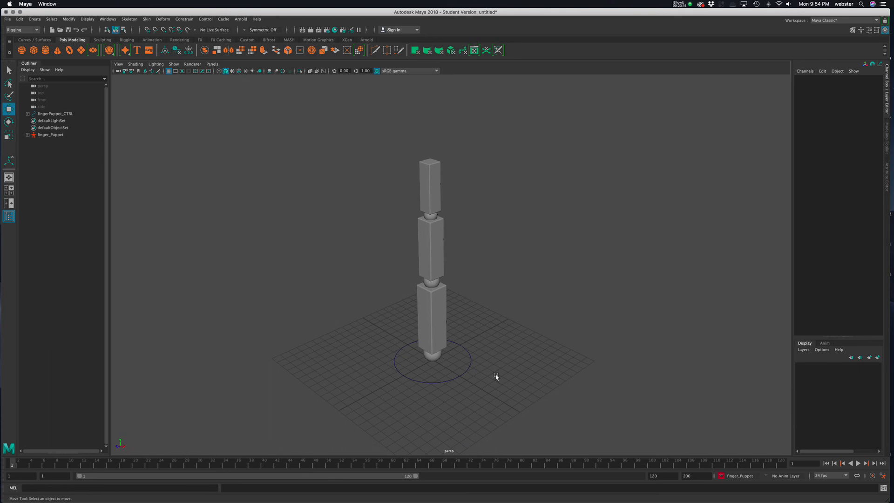
left_click(436, 184)
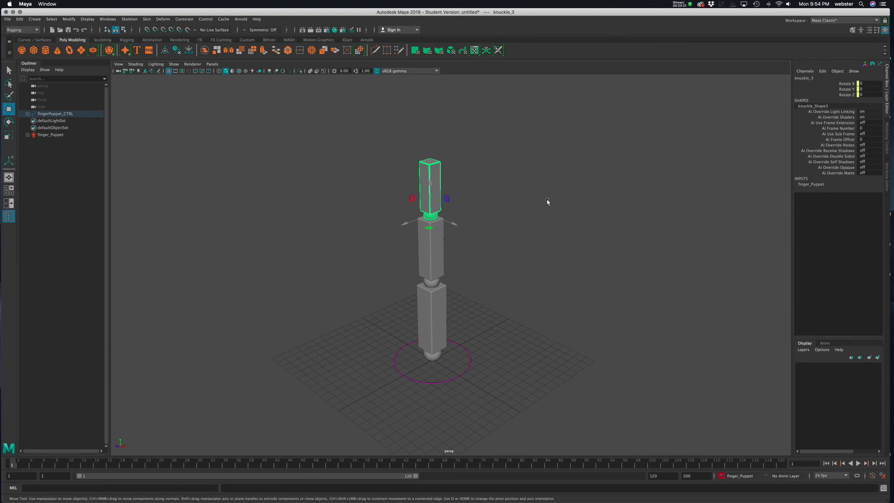
left_click(544, 263)
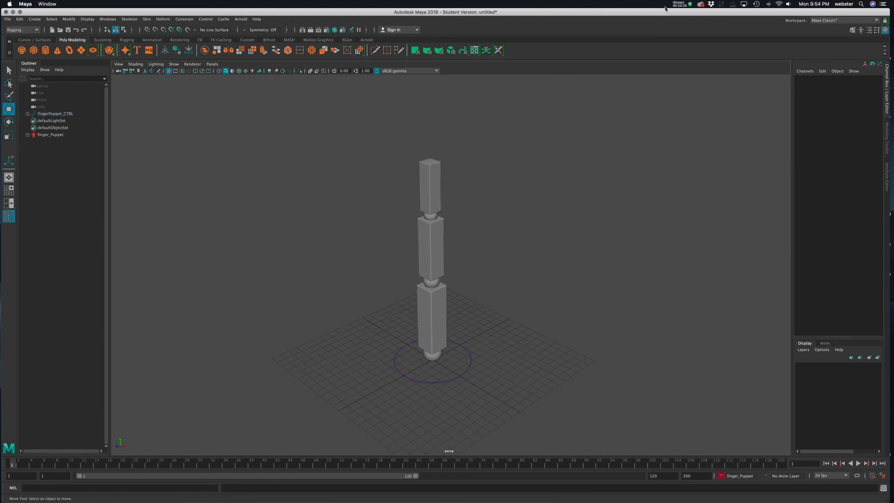